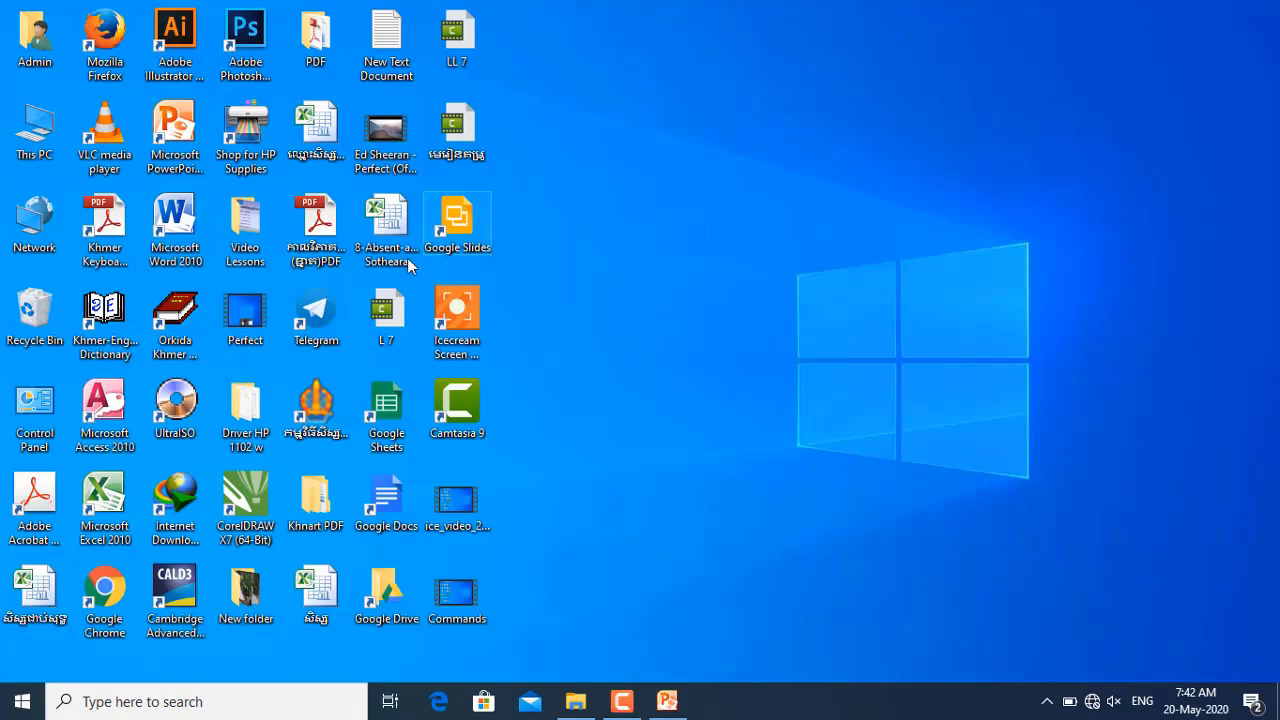
Open Microsoft Word 2010 from its desktop shortcut and close it again, twice
right_click(178, 226)
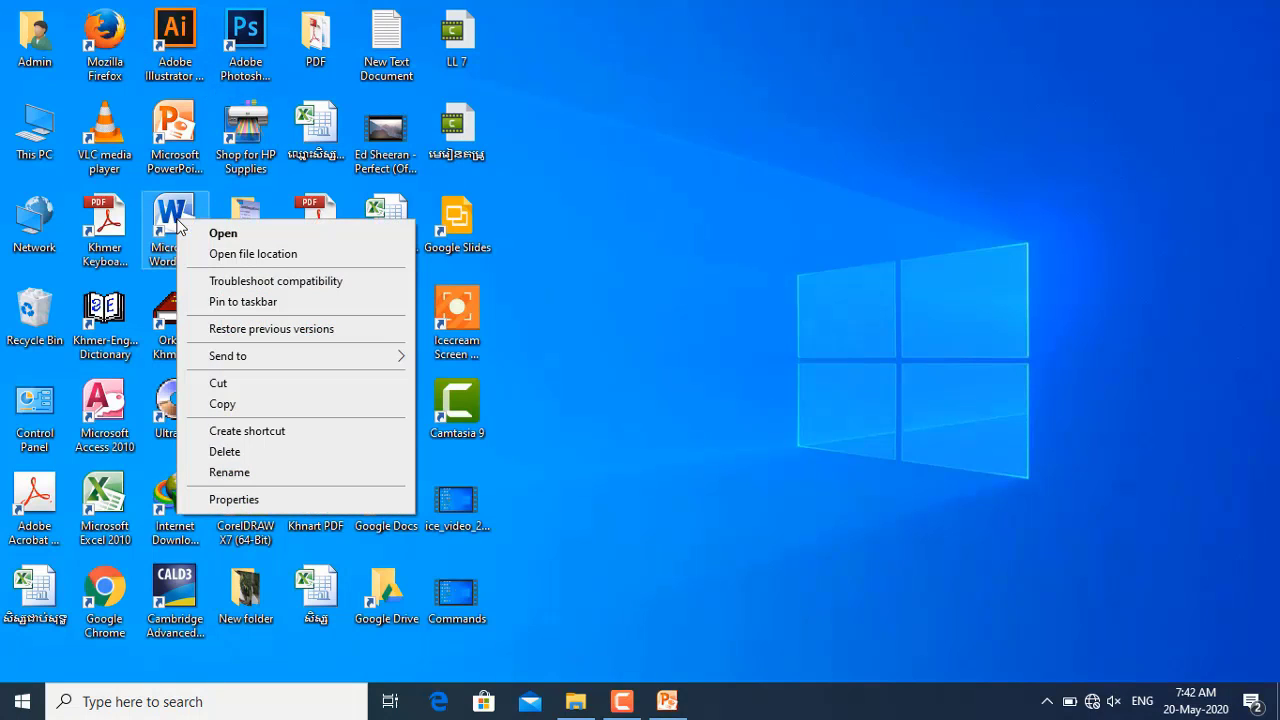
left_click(225, 237)
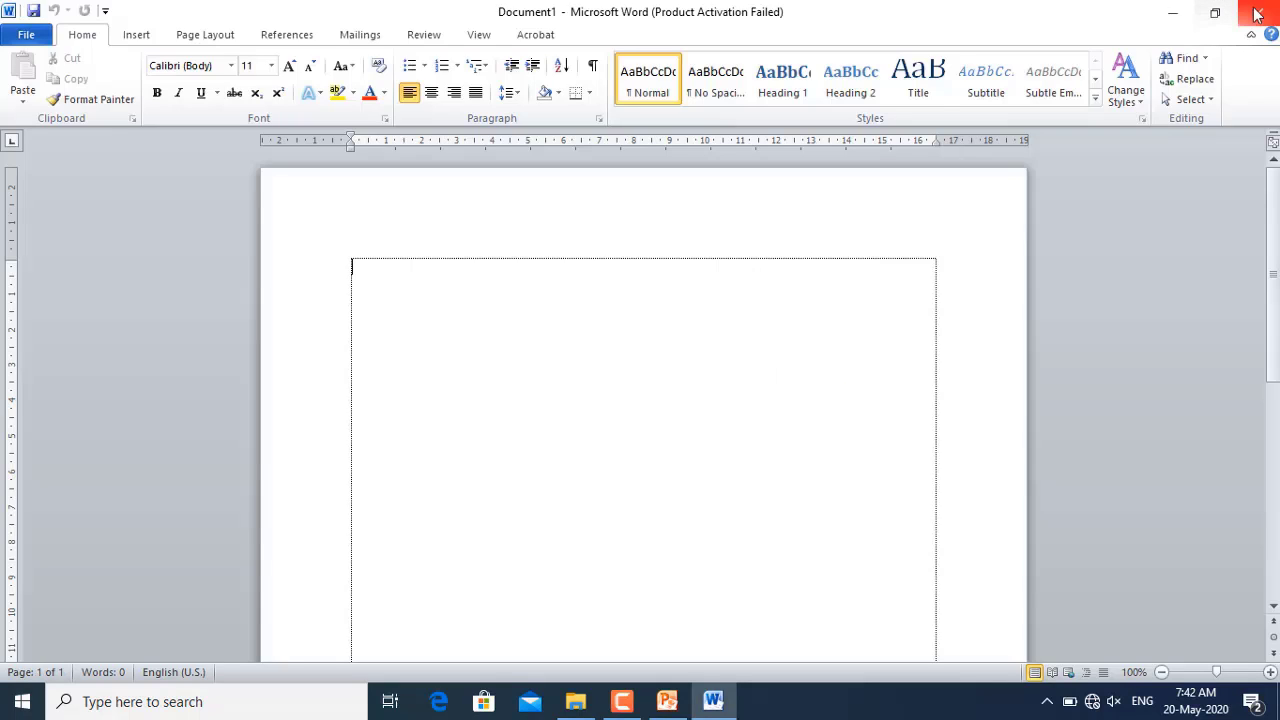
left_click(1214, 12)
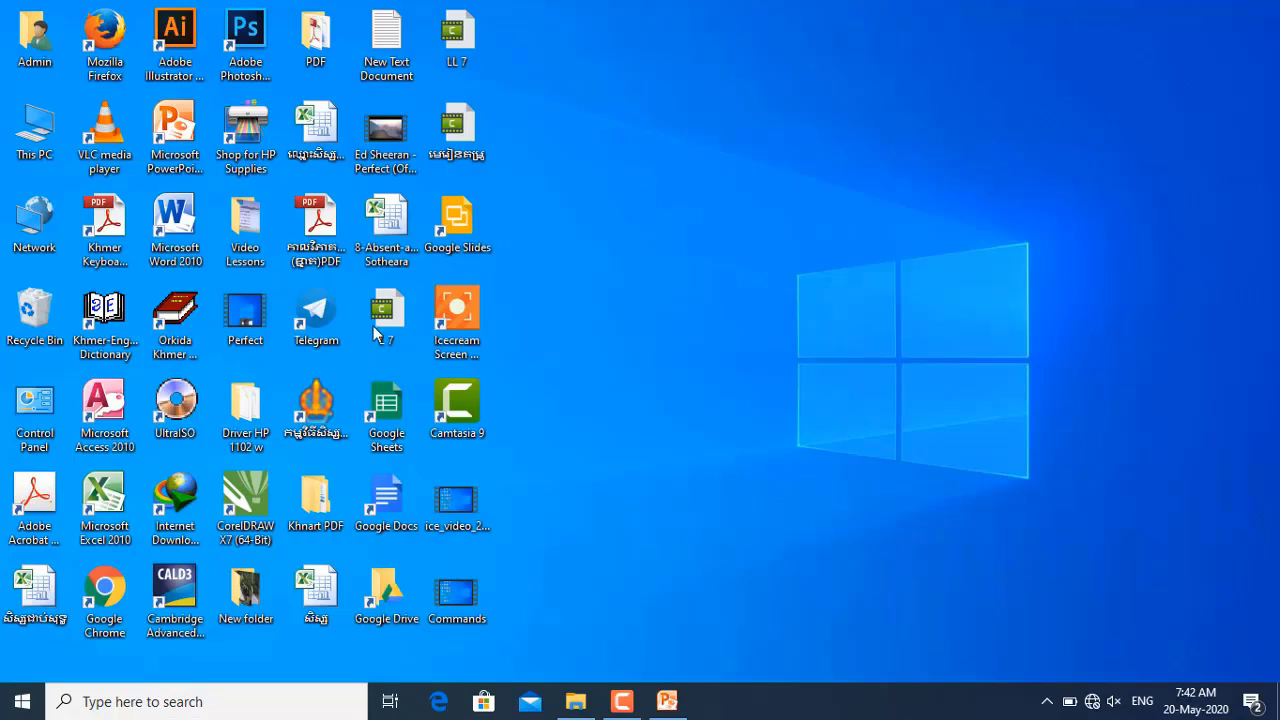
double_click(185, 225)
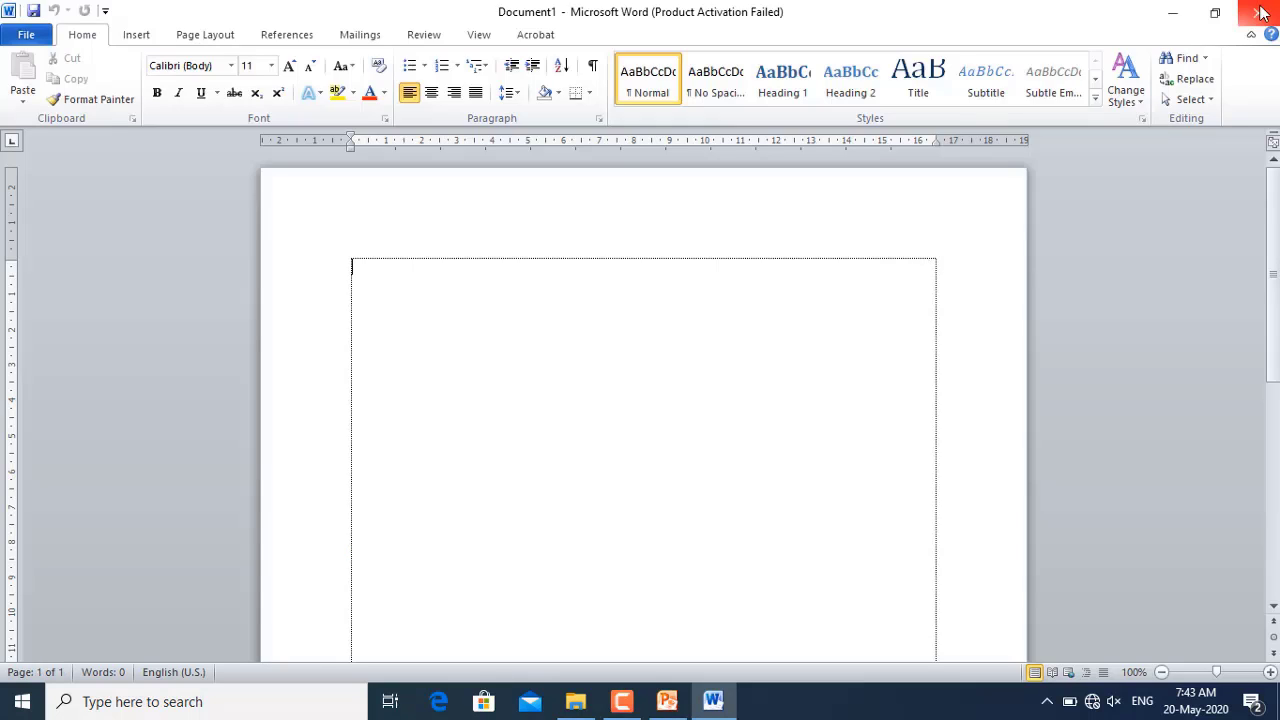
left_click(1262, 12)
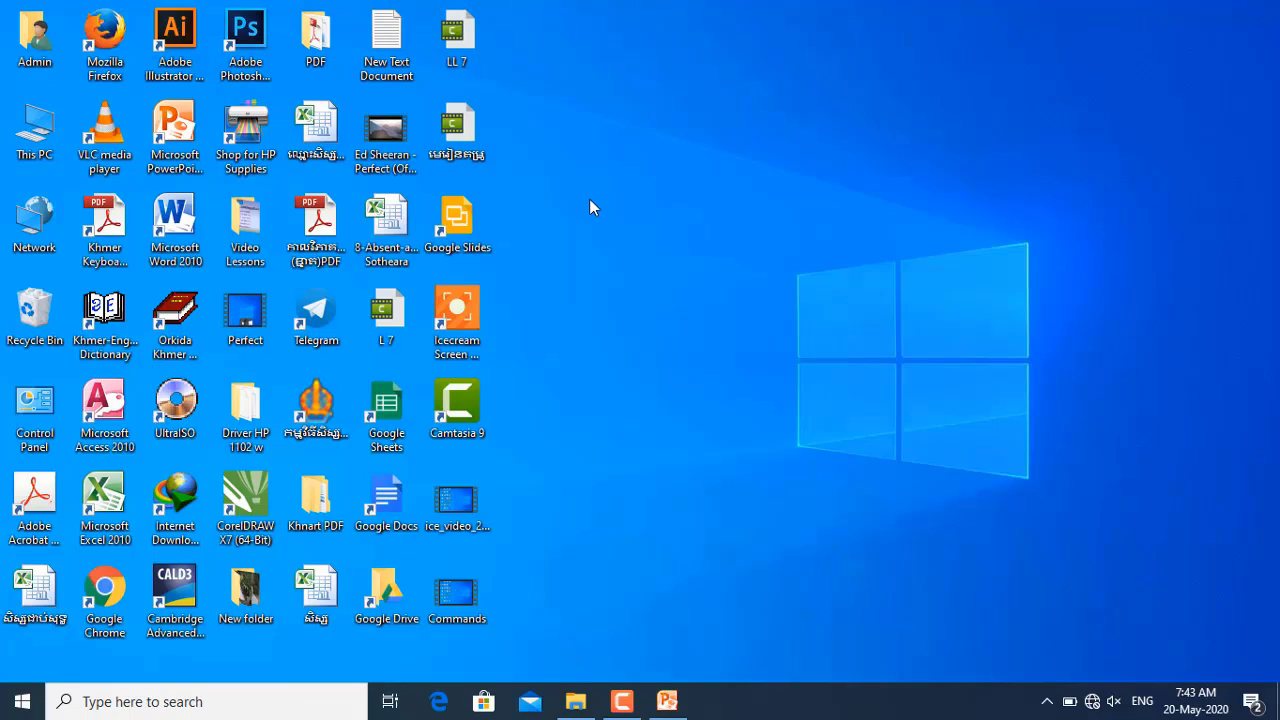
Search Windows for "w", launch Microsoft Word 2010 from the results and close it again
left_click(24, 707)
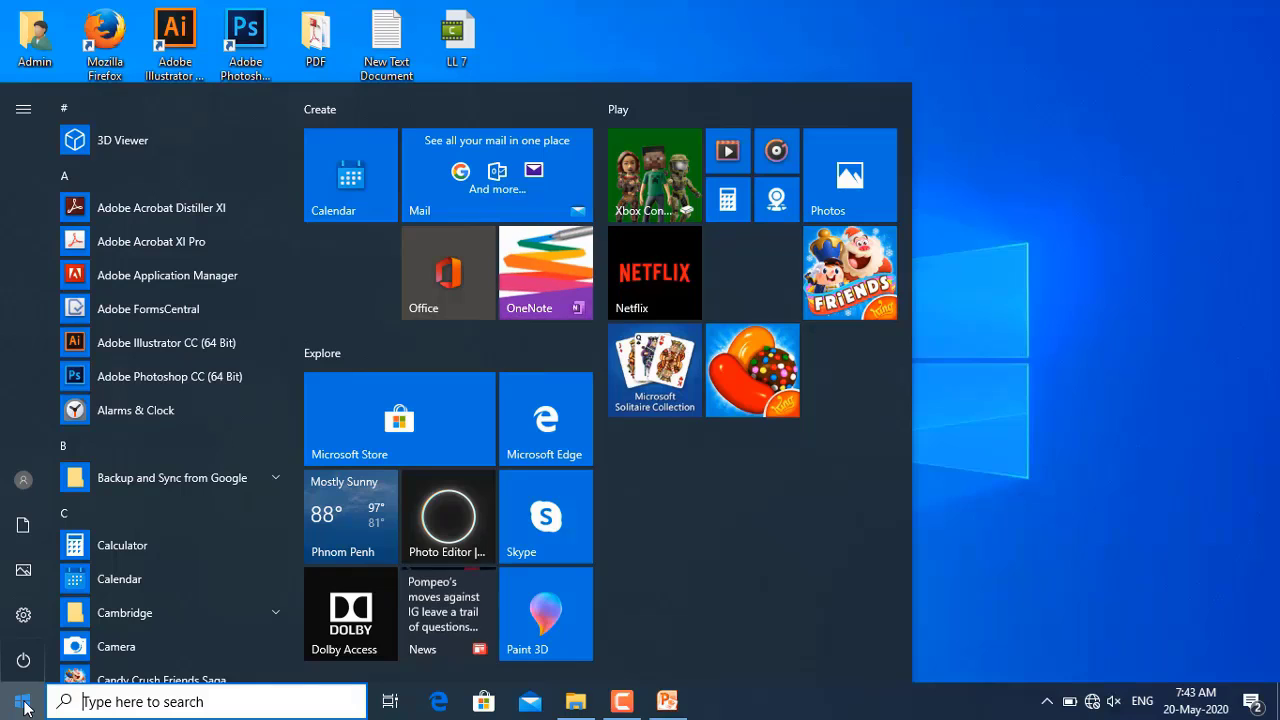
type("w")
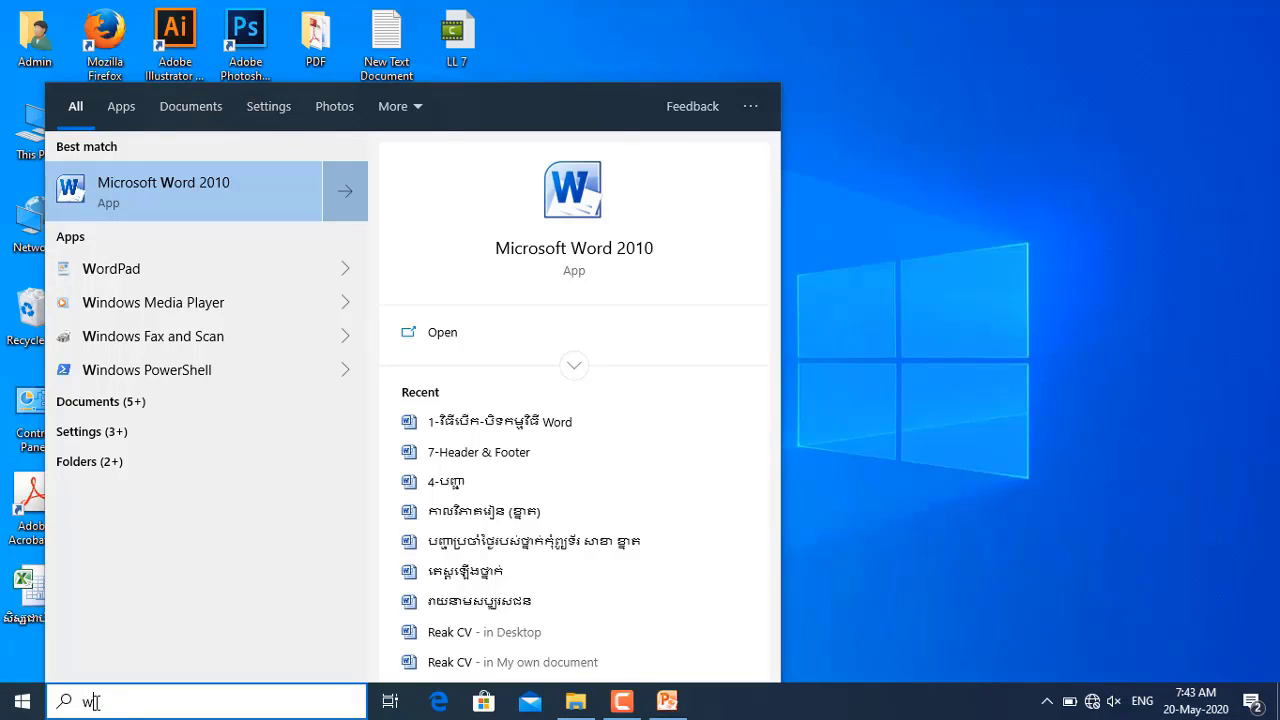
left_click(141, 186)
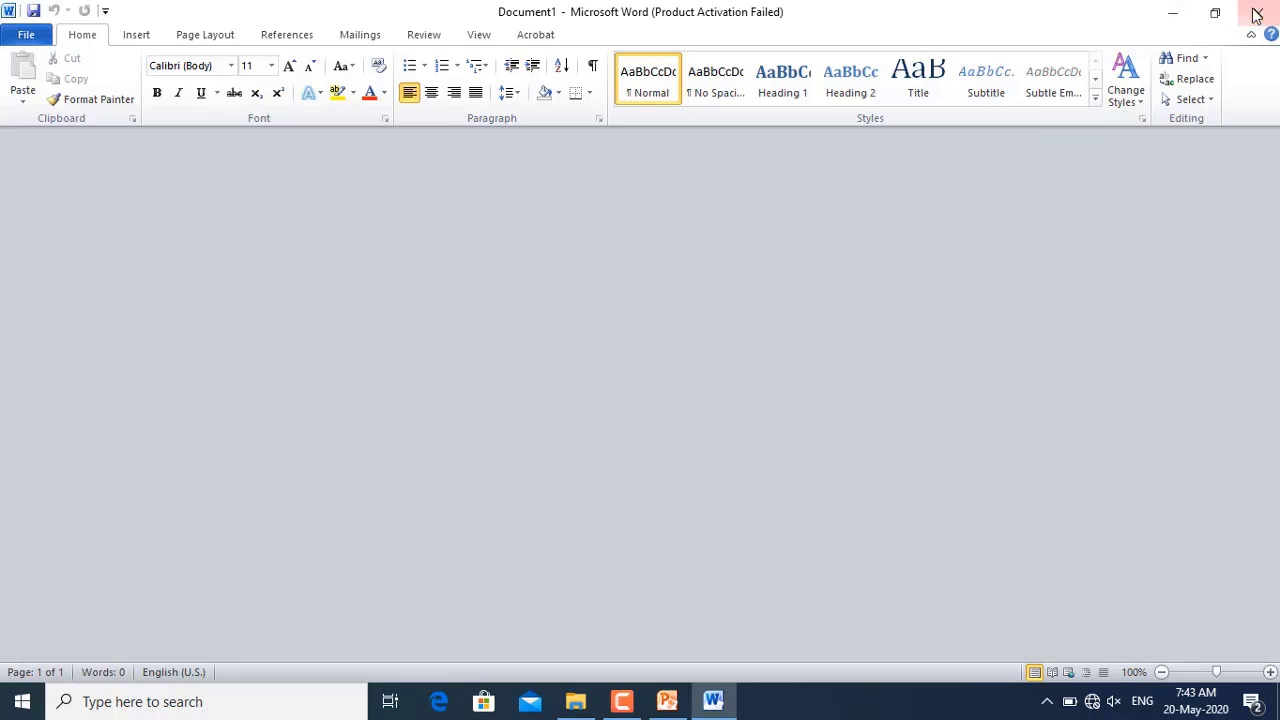
left_click(1258, 12)
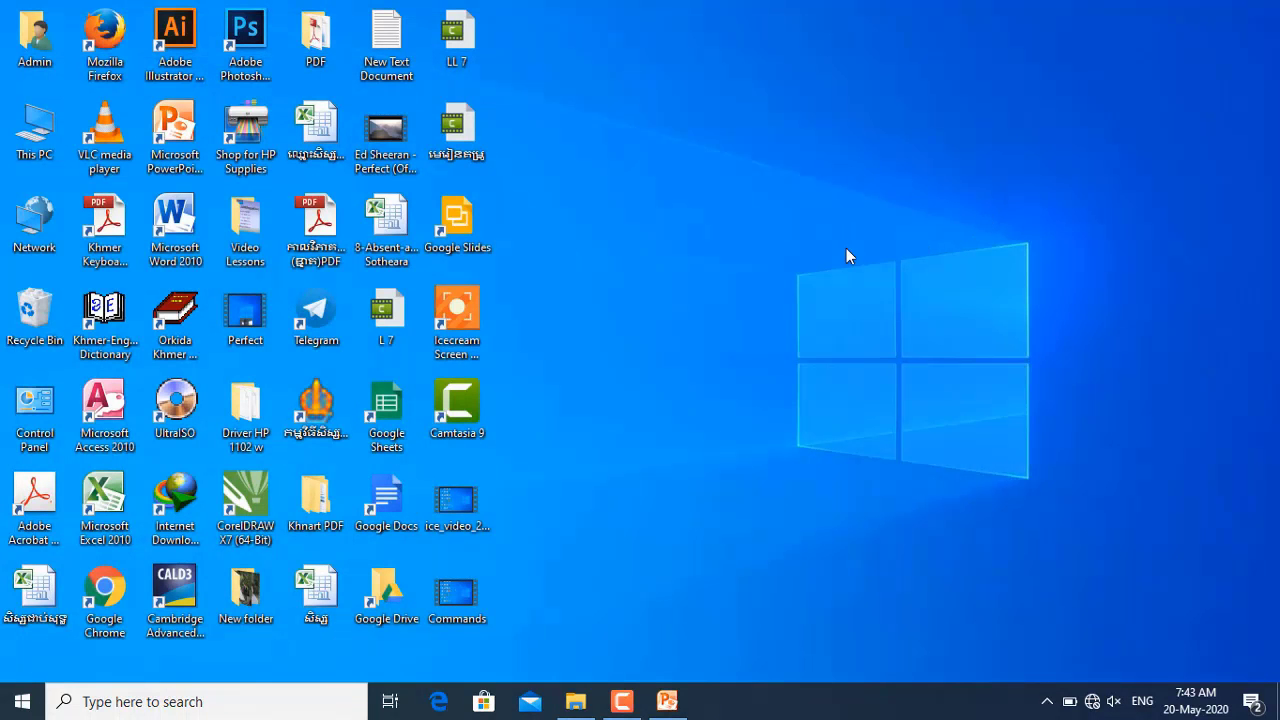
left_click(668, 701)
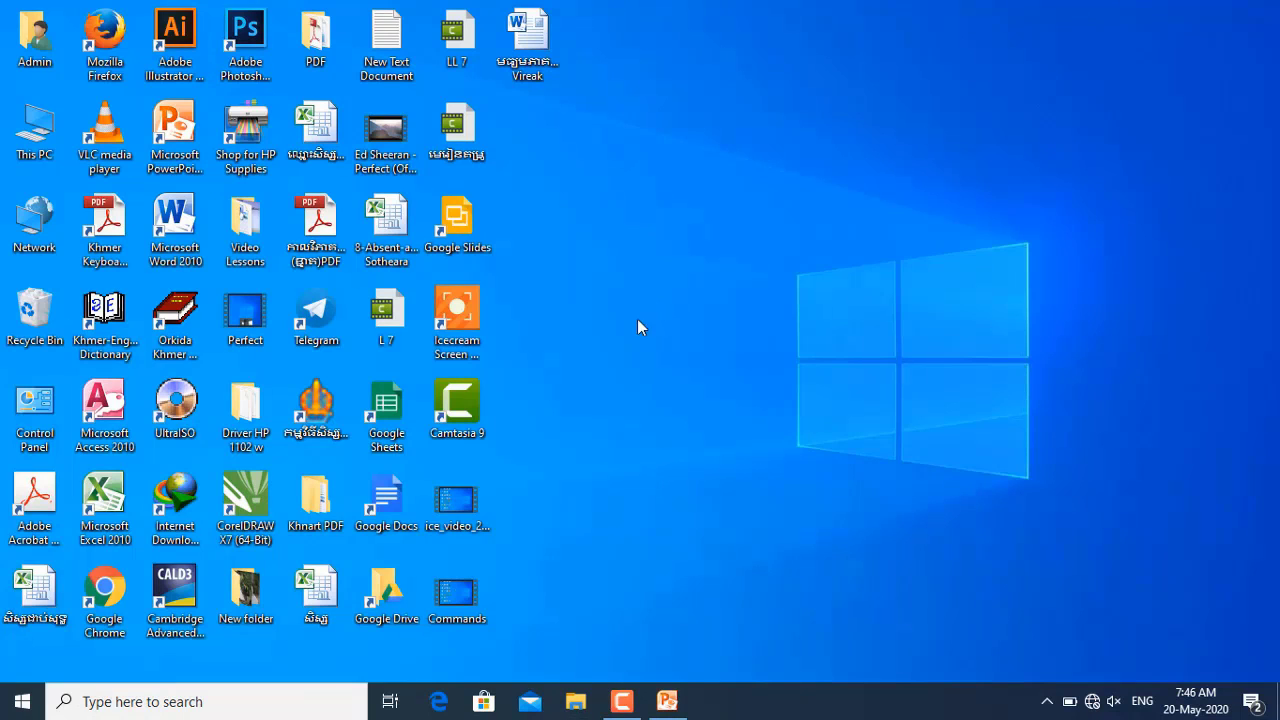
Open the Khmer class score report from the desktop, dismiss the Office activation wizard and place the cursor after the school name line
double_click(540, 57)
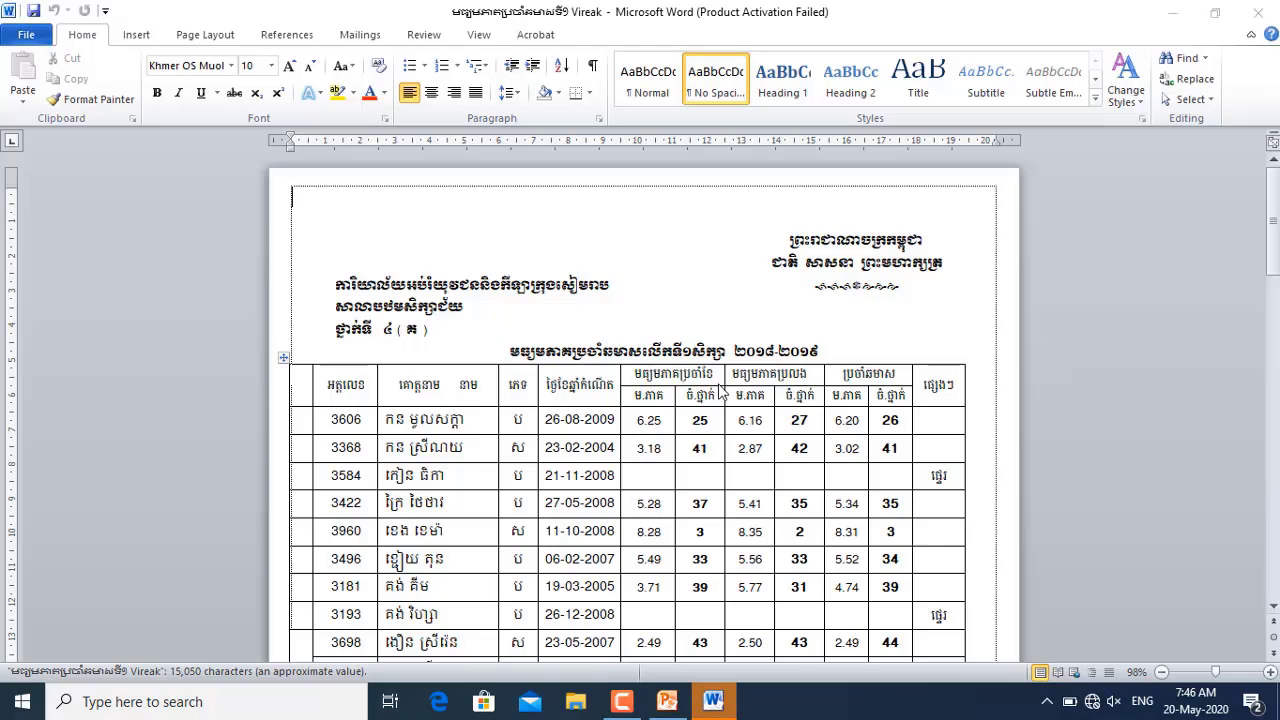
left_click(599, 289)
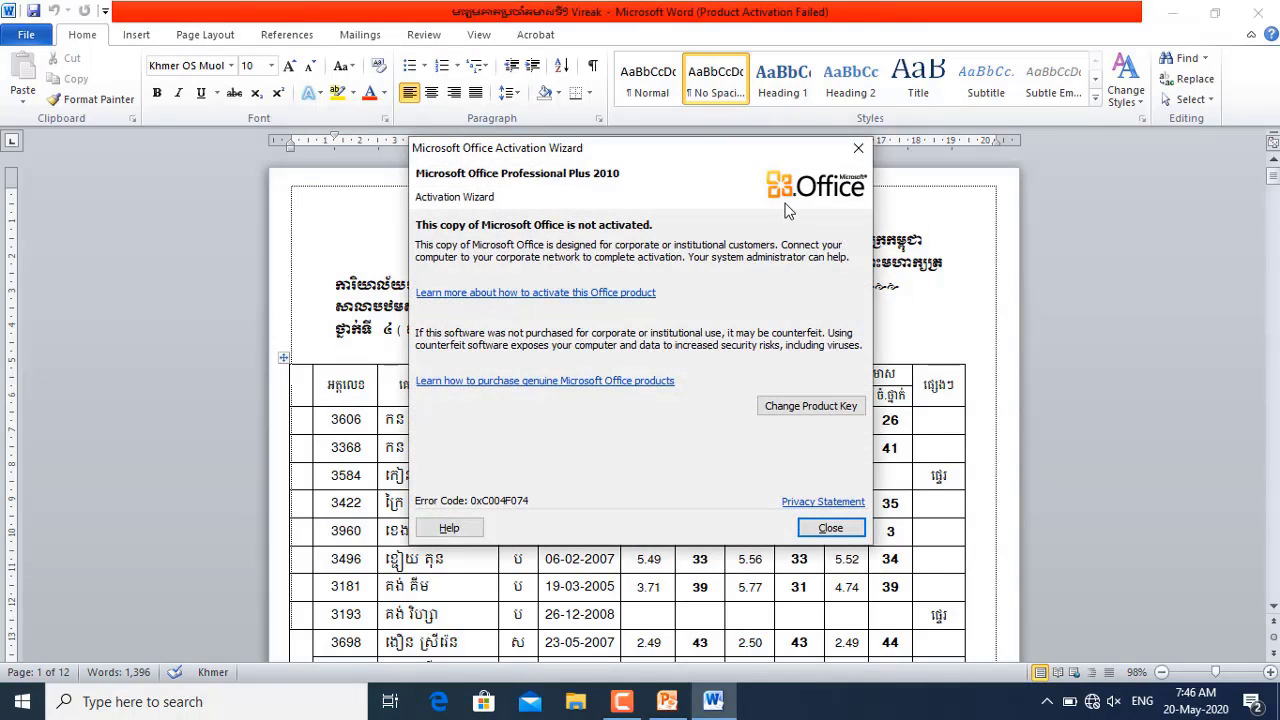
left_click(858, 148)
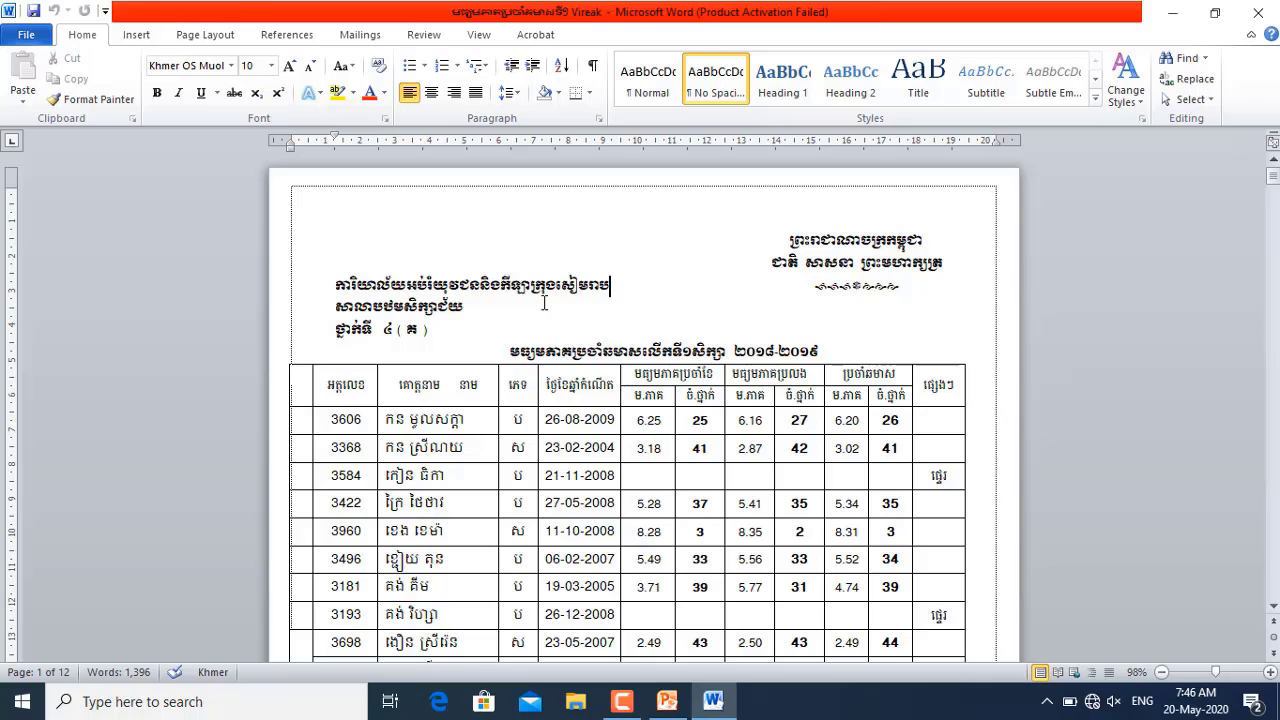
left_click(464, 306)
Create a new blank document alongside the open score report and bring the blank document to the front
left_click(36, 38)
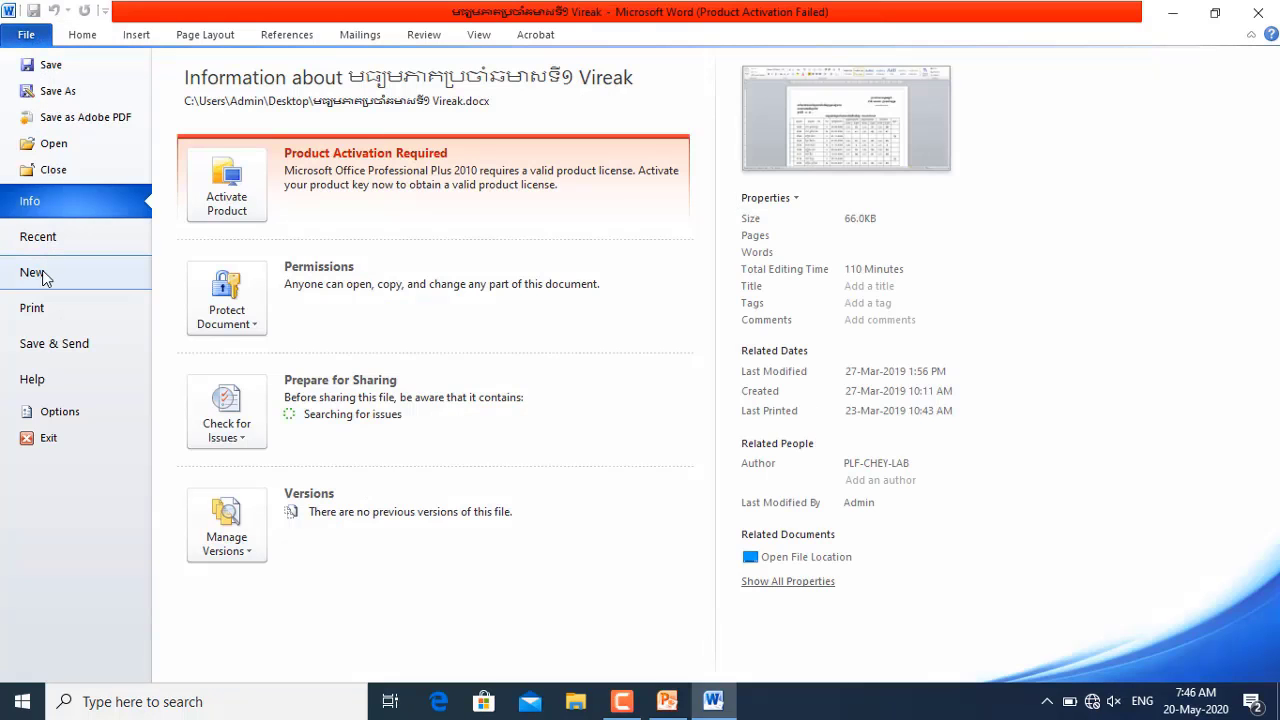
left_click(48, 277)
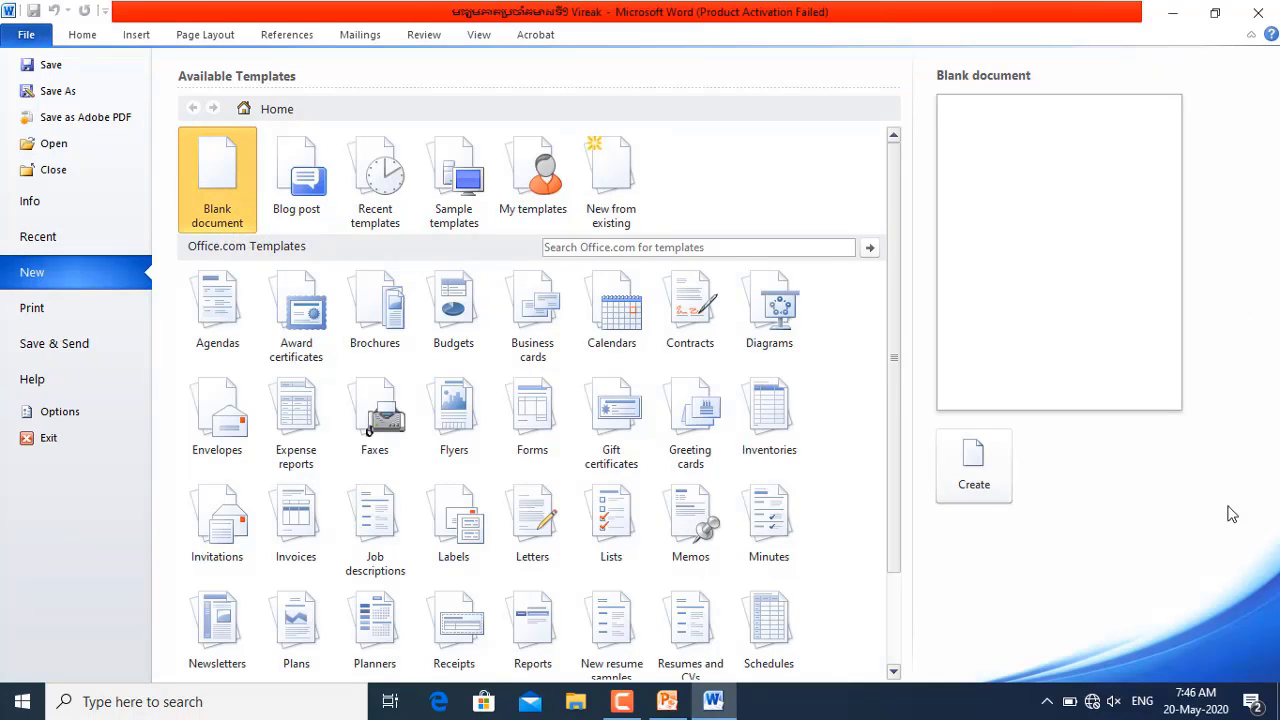
left_click(987, 473)
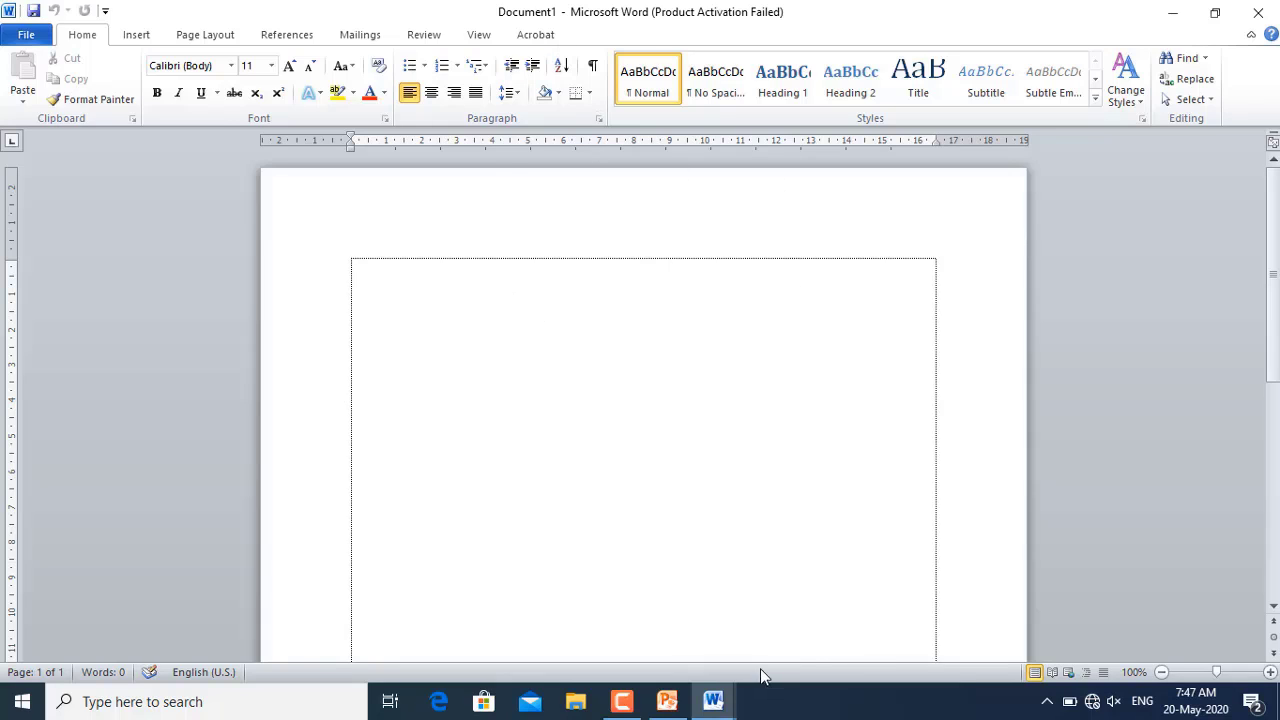
mouse_move(721, 709)
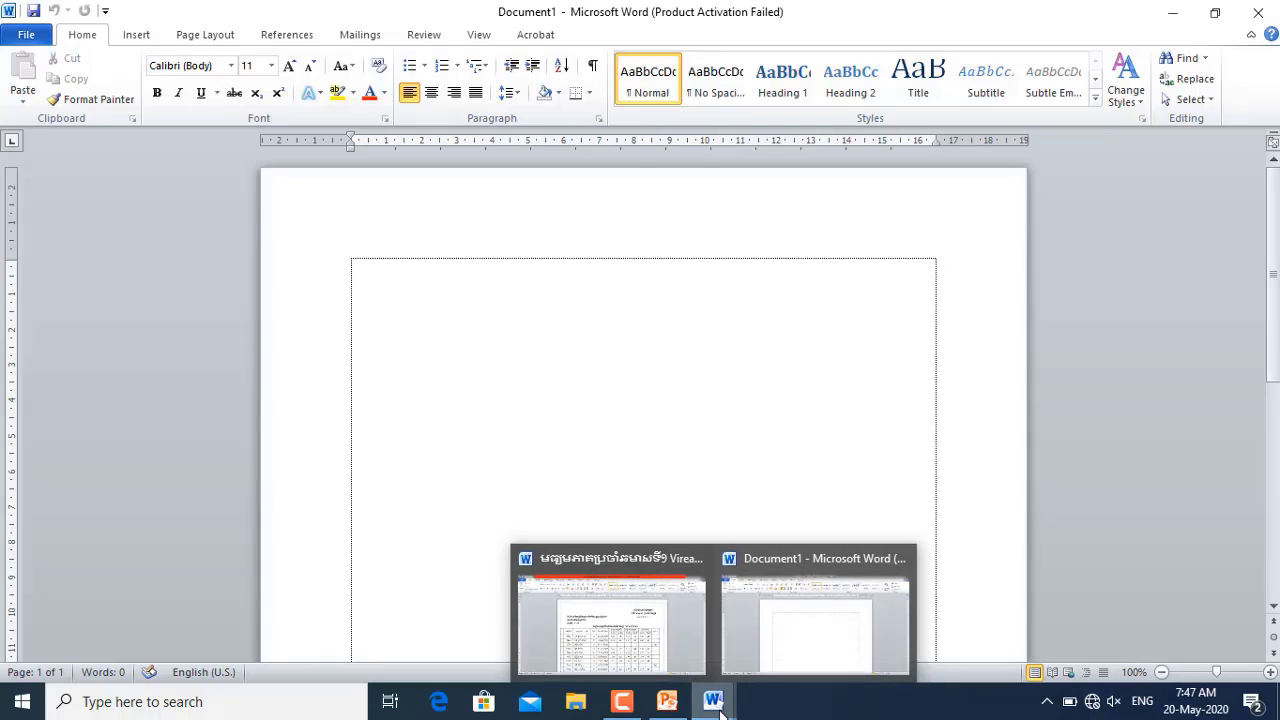
mouse_move(622, 640)
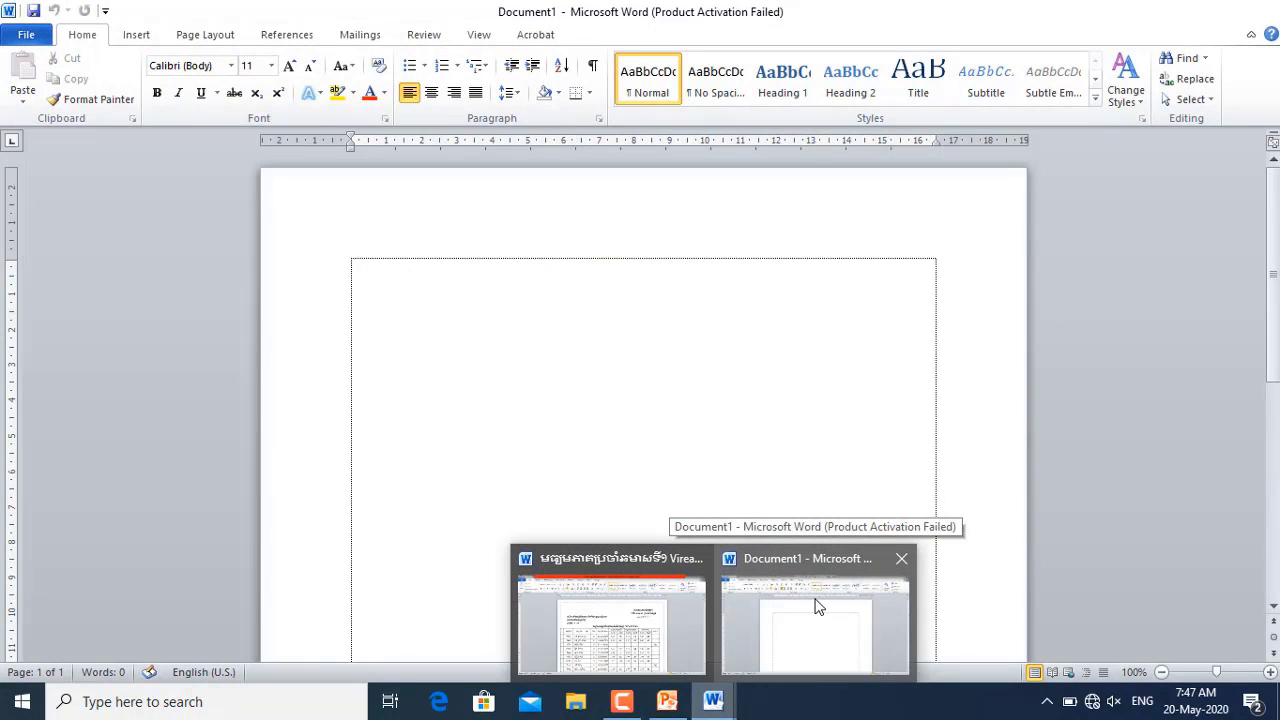
left_click(818, 604)
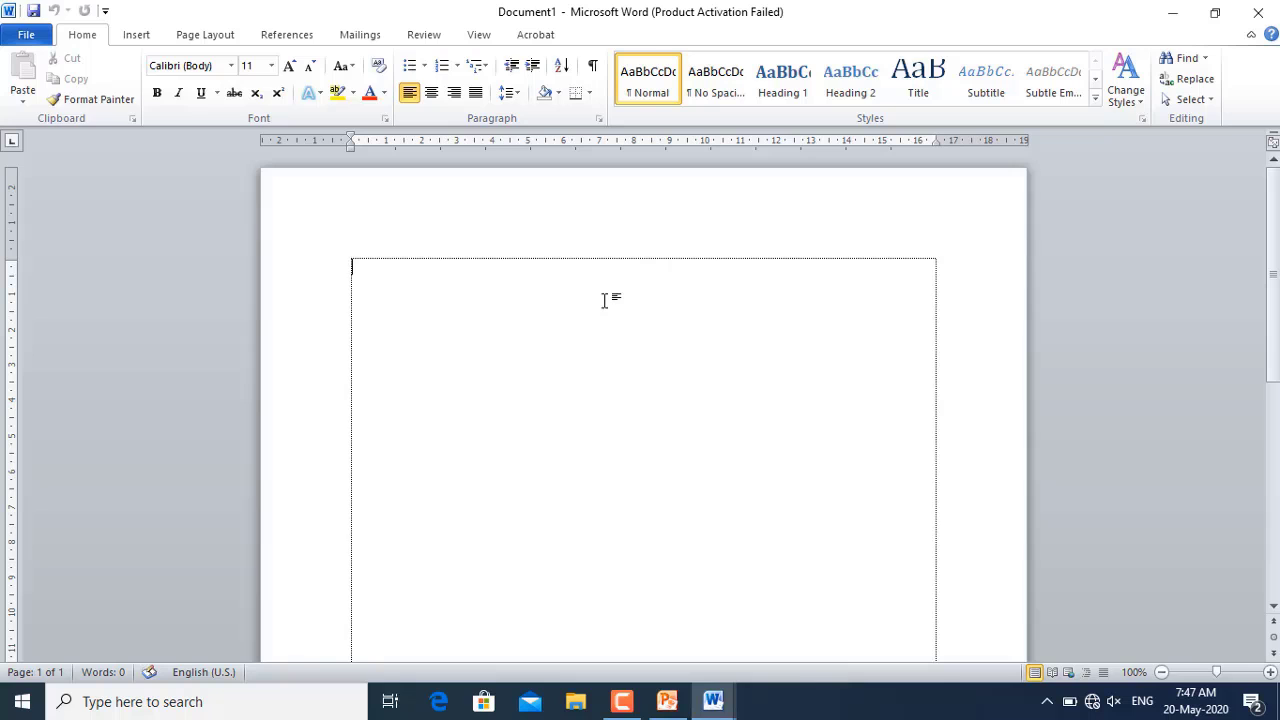
Create another blank document and show the previews of all open Word windows
left_click(26, 37)
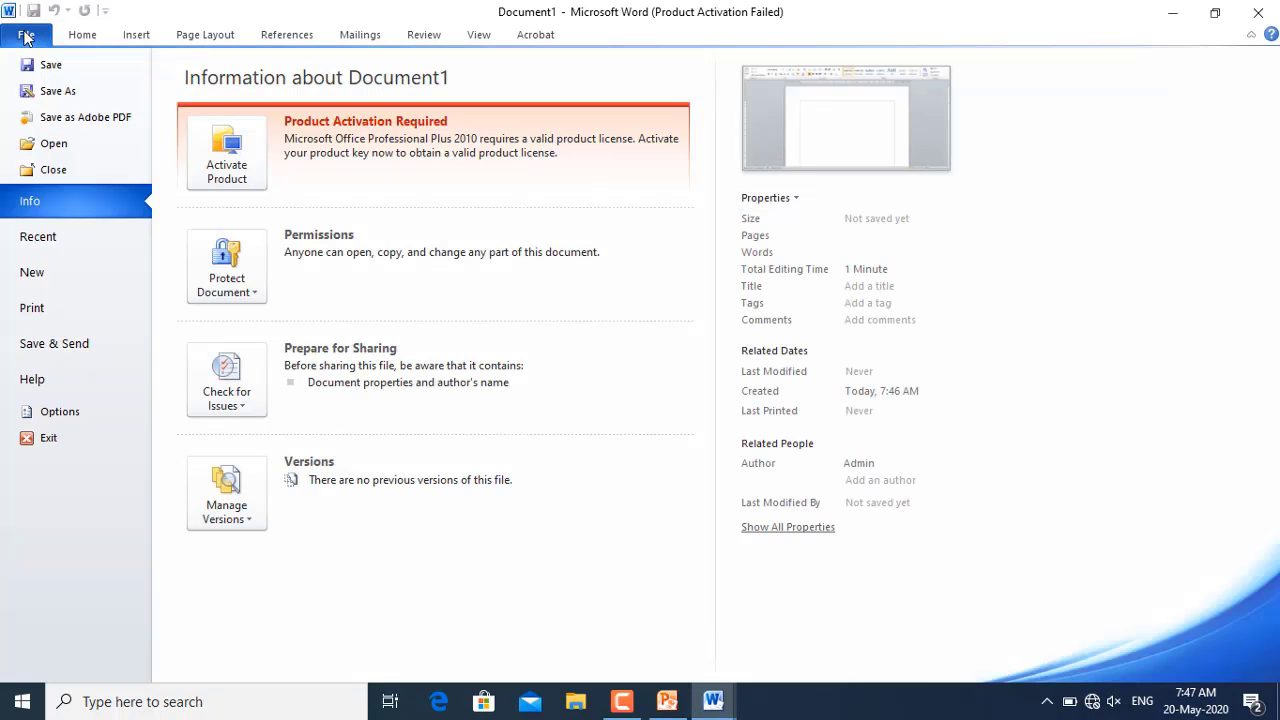
left_click(50, 276)
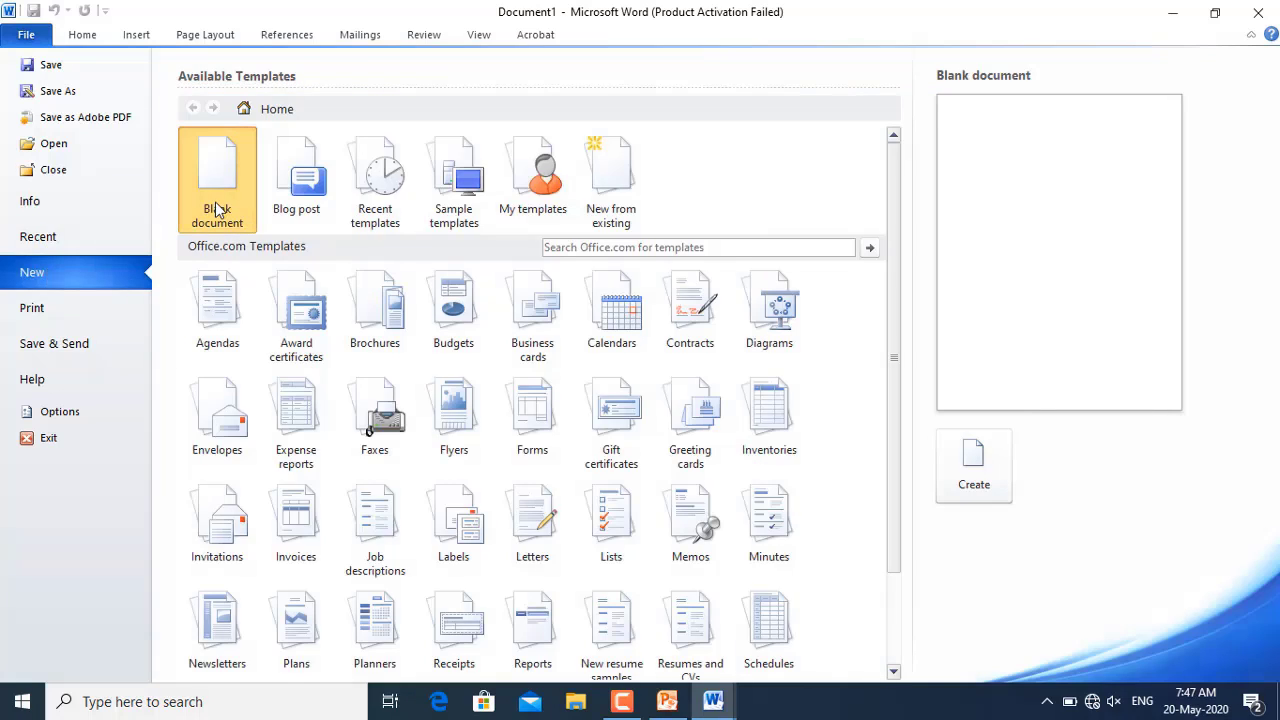
left_click(986, 478)
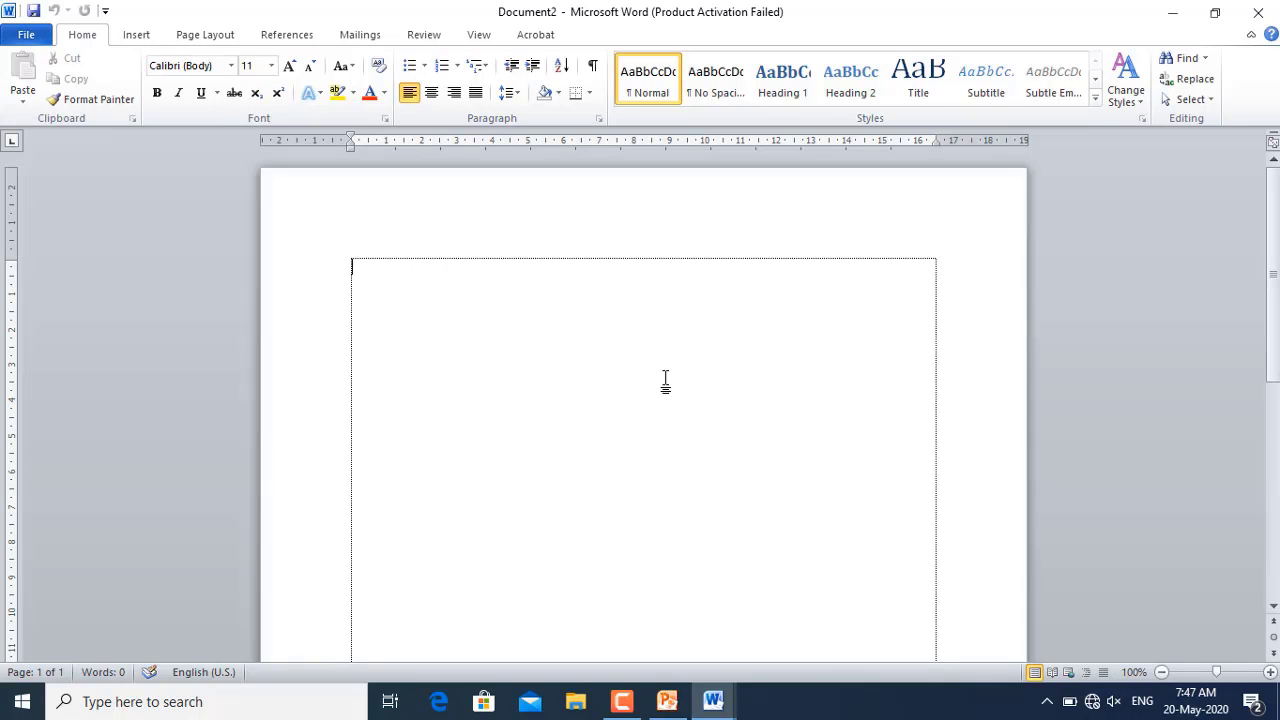
left_click(726, 694)
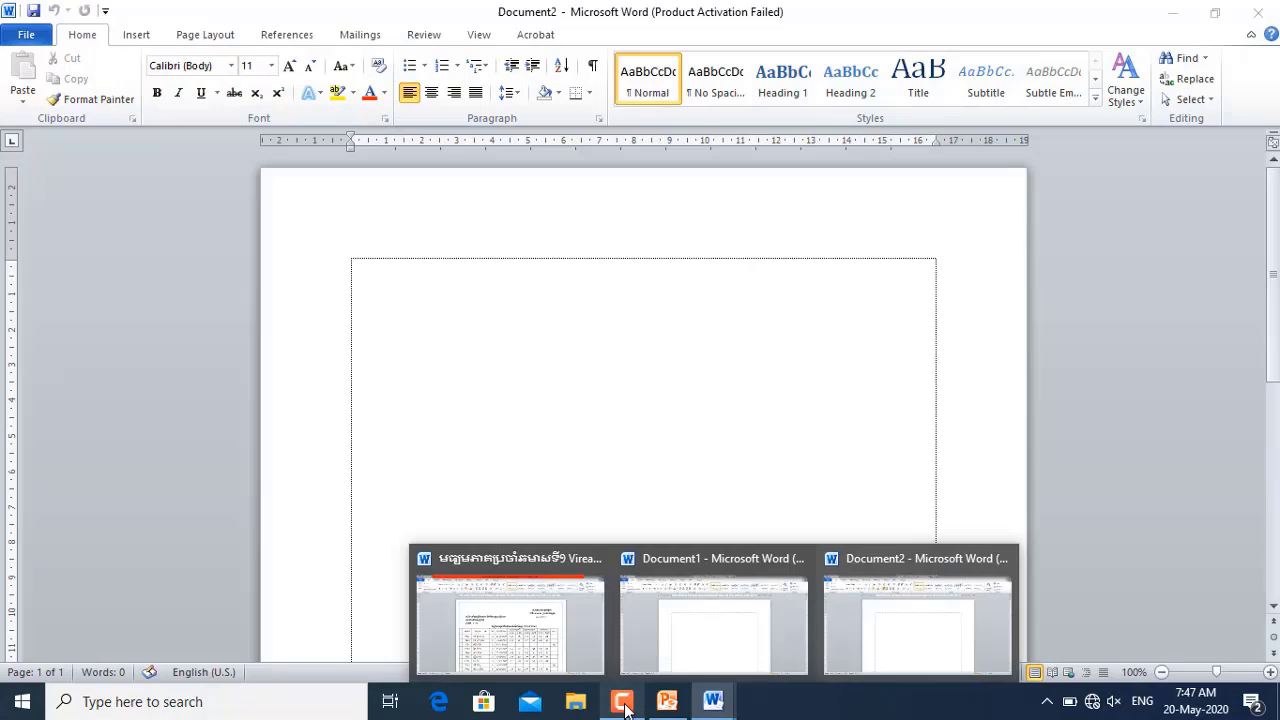
left_click(622, 701)
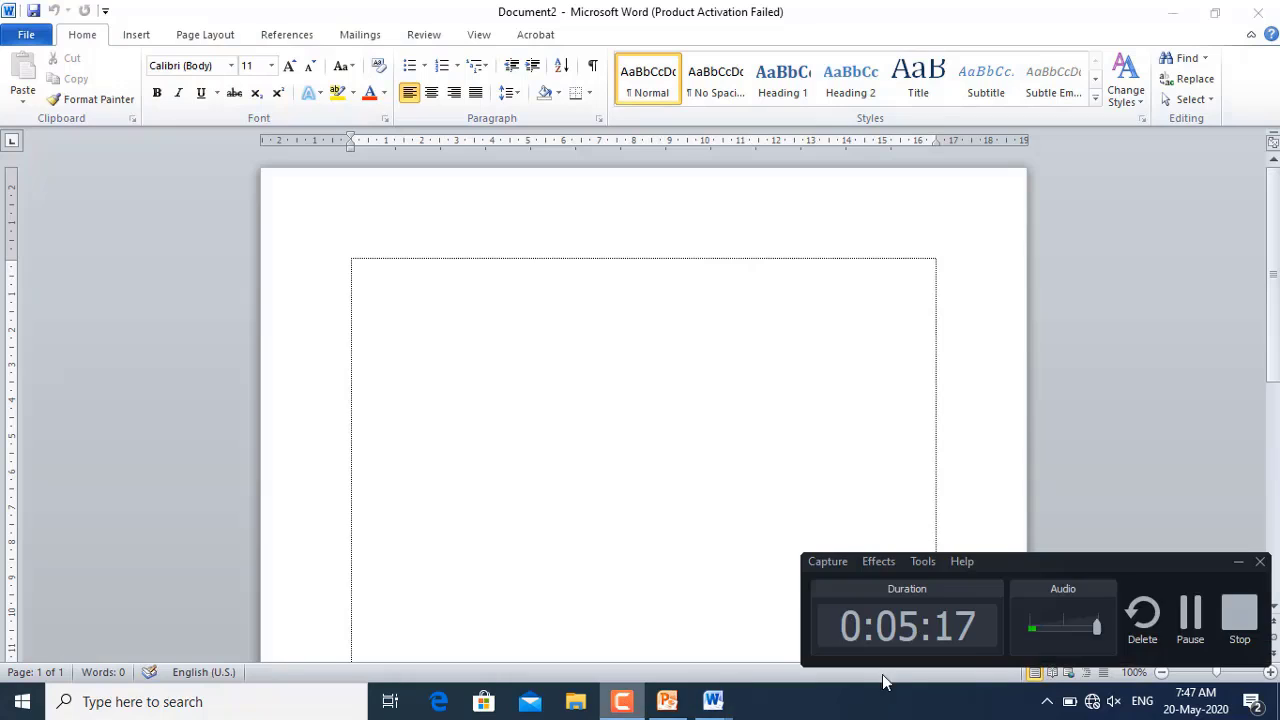
left_click(1190, 613)
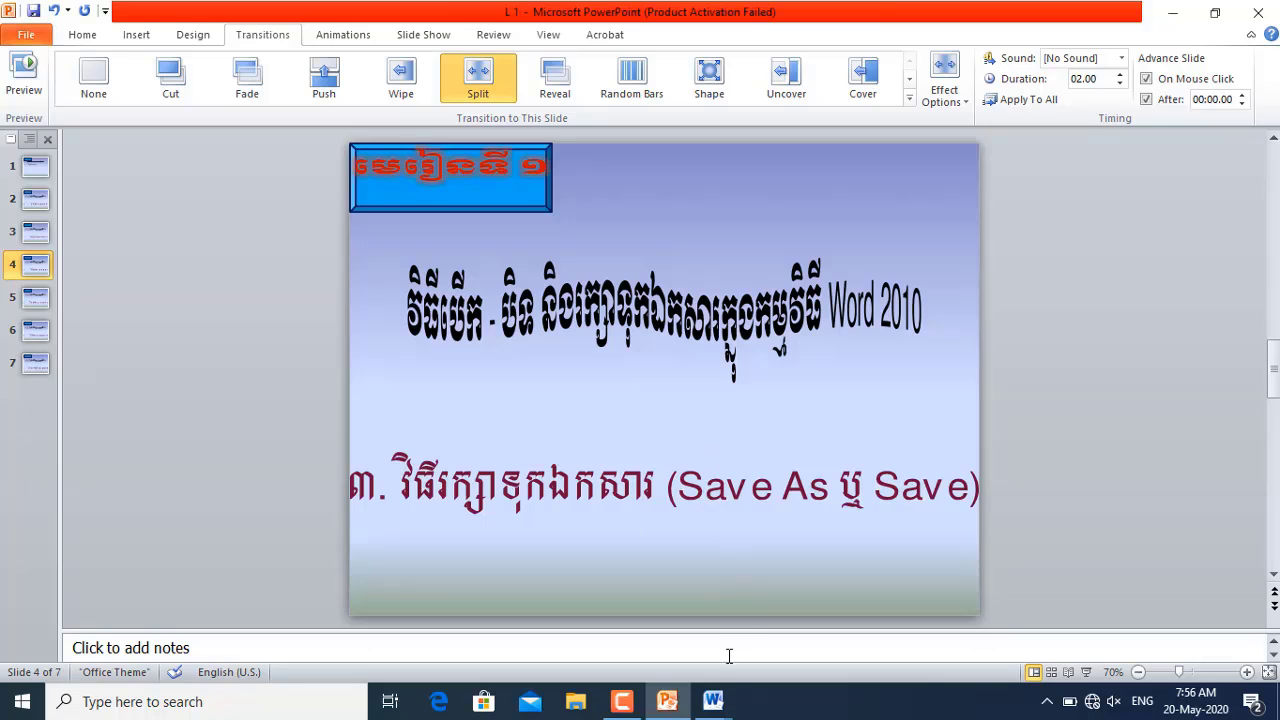
Switch from the PowerPoint lesson slides to the Word window Document3 with the Save As and Save explanations
left_click(713, 700)
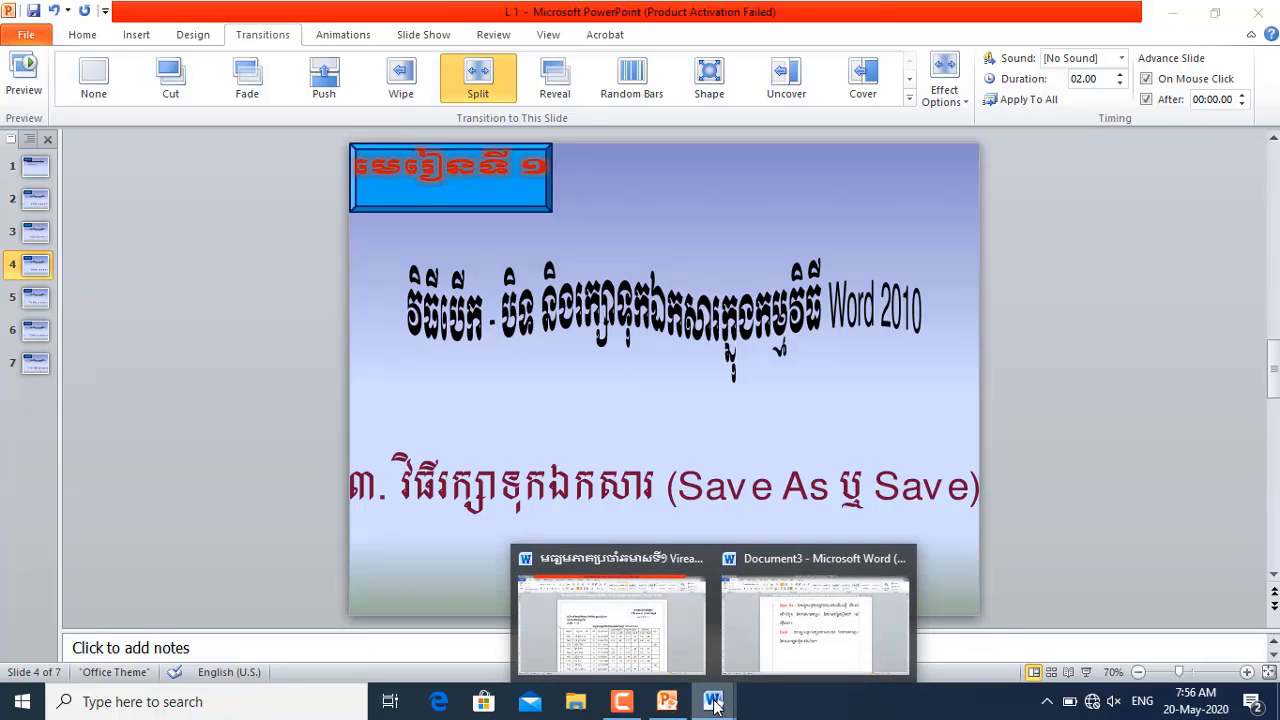
left_click(822, 629)
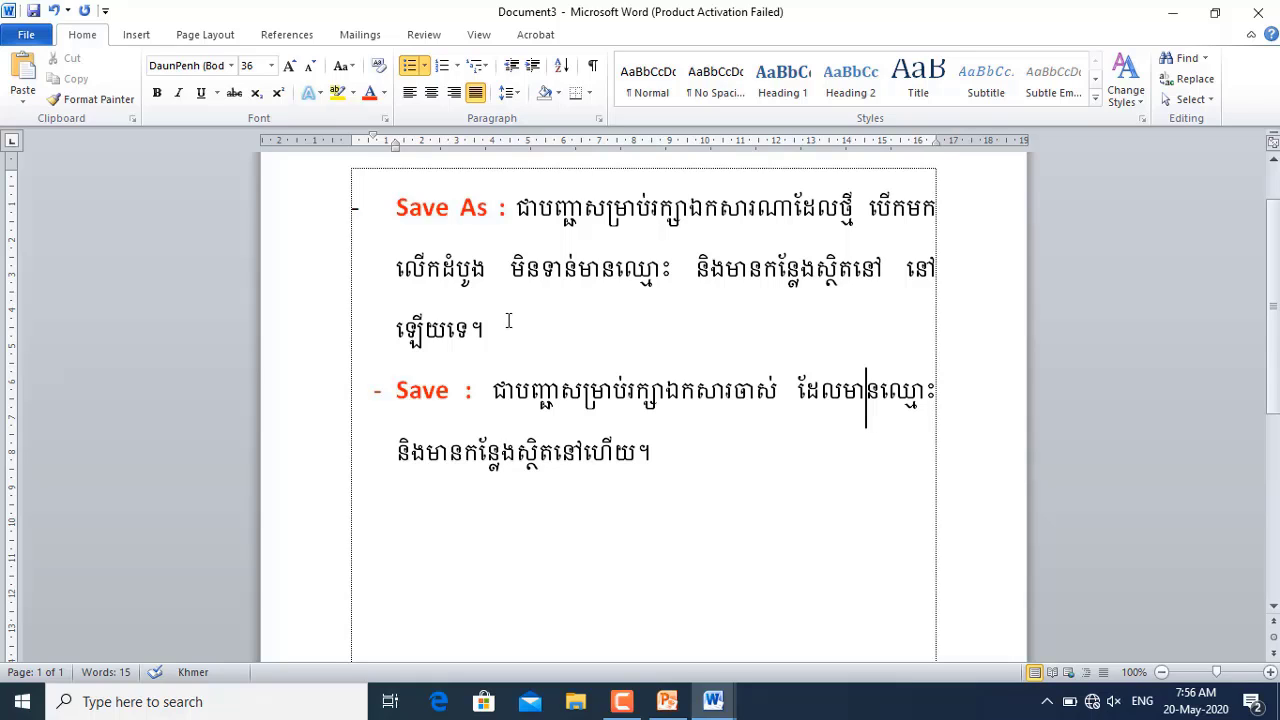
left_click(622, 703)
left_click(1196, 612)
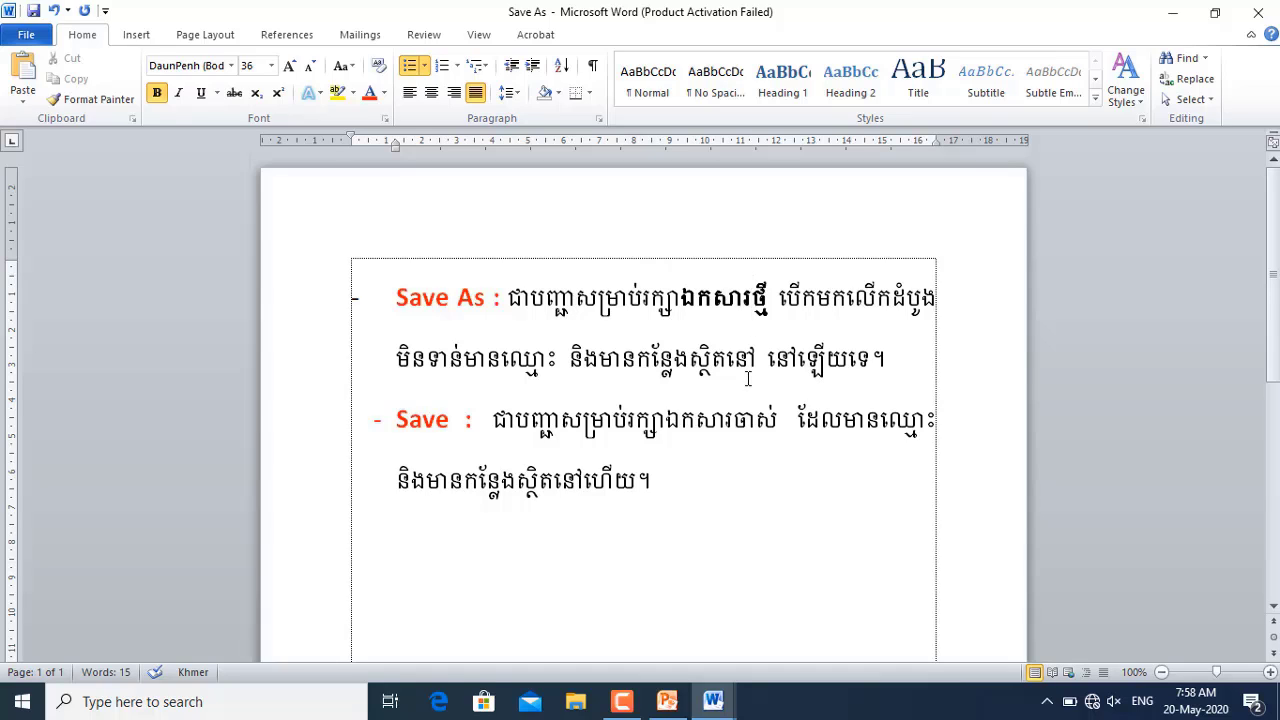
Highlight the bold phrase "ឯកសារថ្មី" in the Save As explanation, then clear the selection
left_click_drag(684, 308, 762, 305)
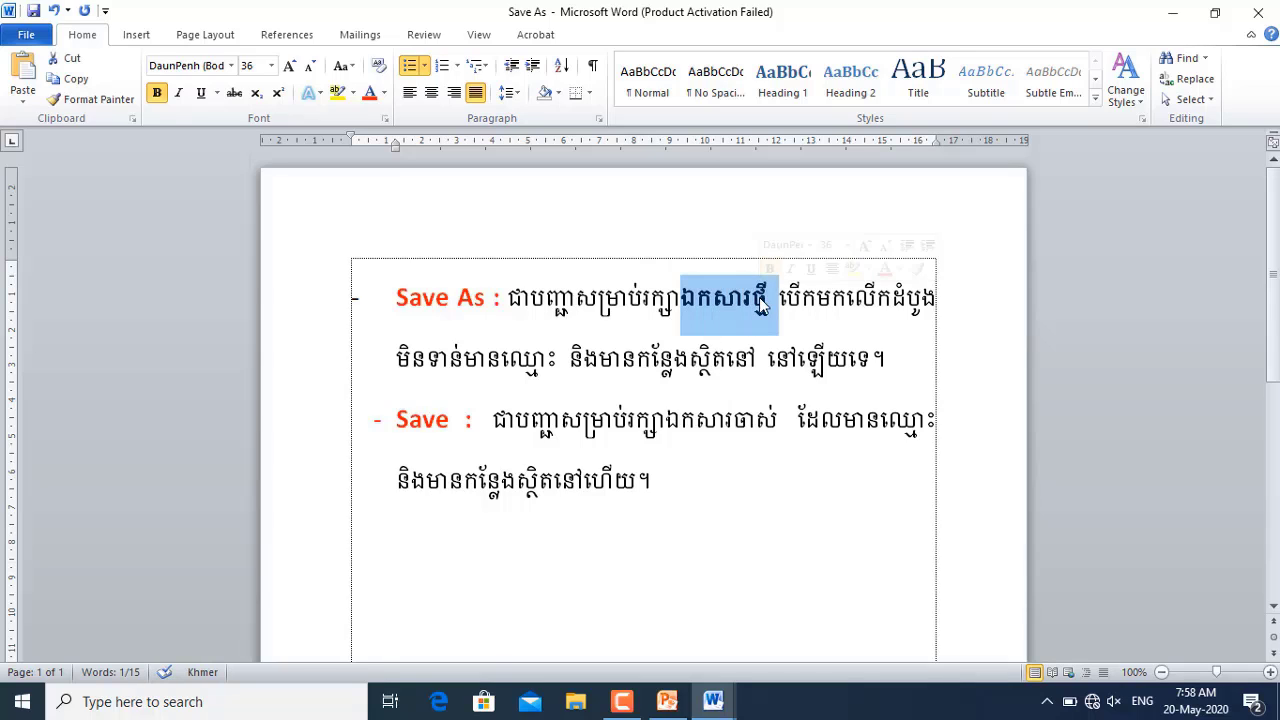
left_click(761, 306)
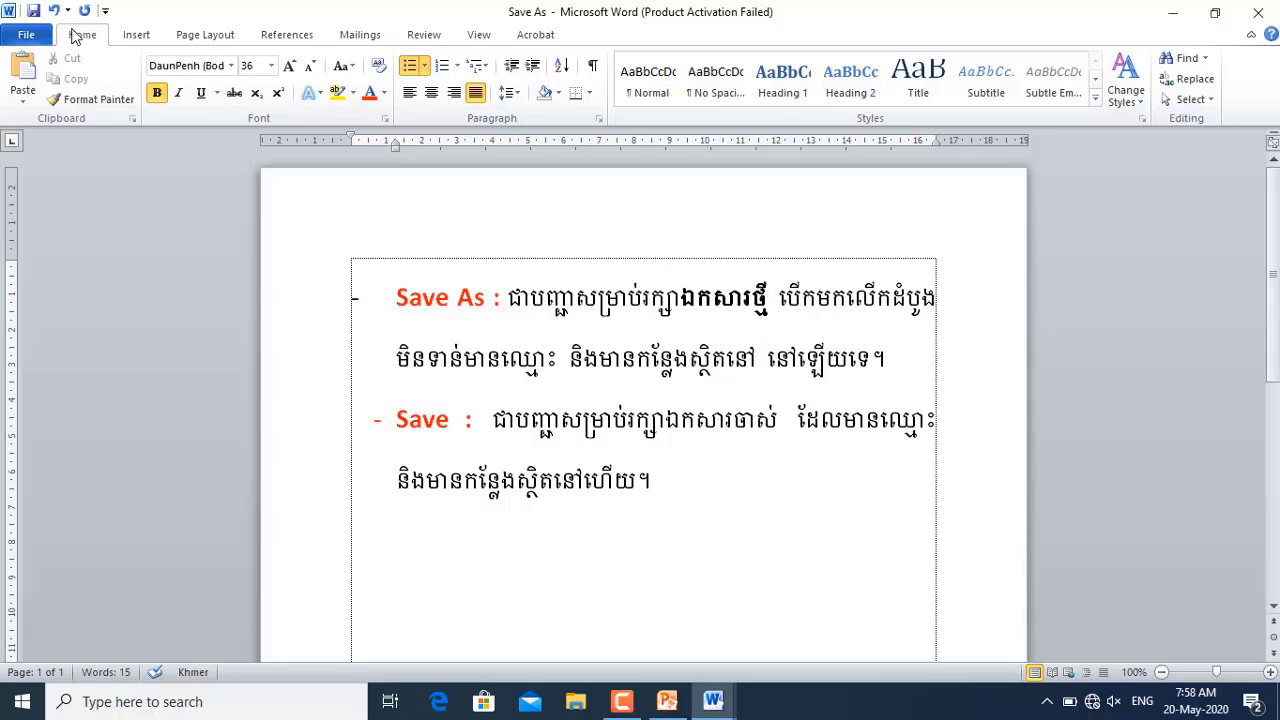
Create a new blank document from the Save As file and close it again
left_click(40, 38)
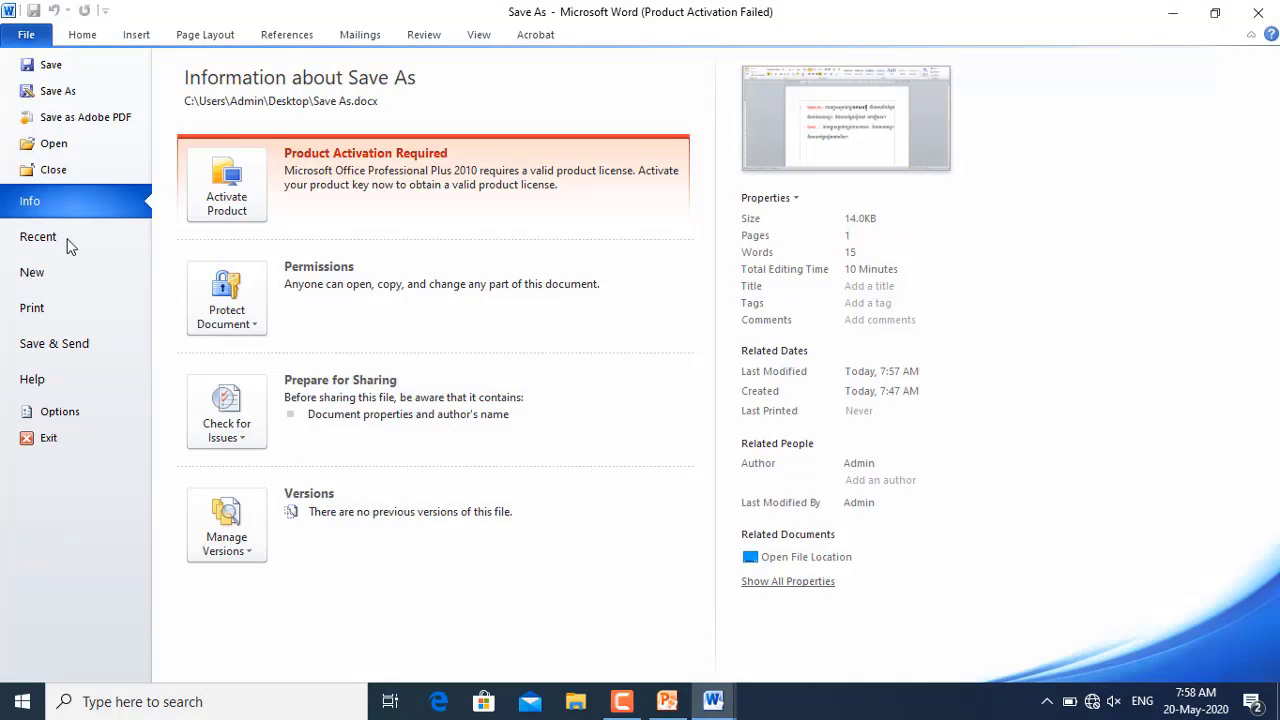
left_click(62, 274)
left_click(221, 226)
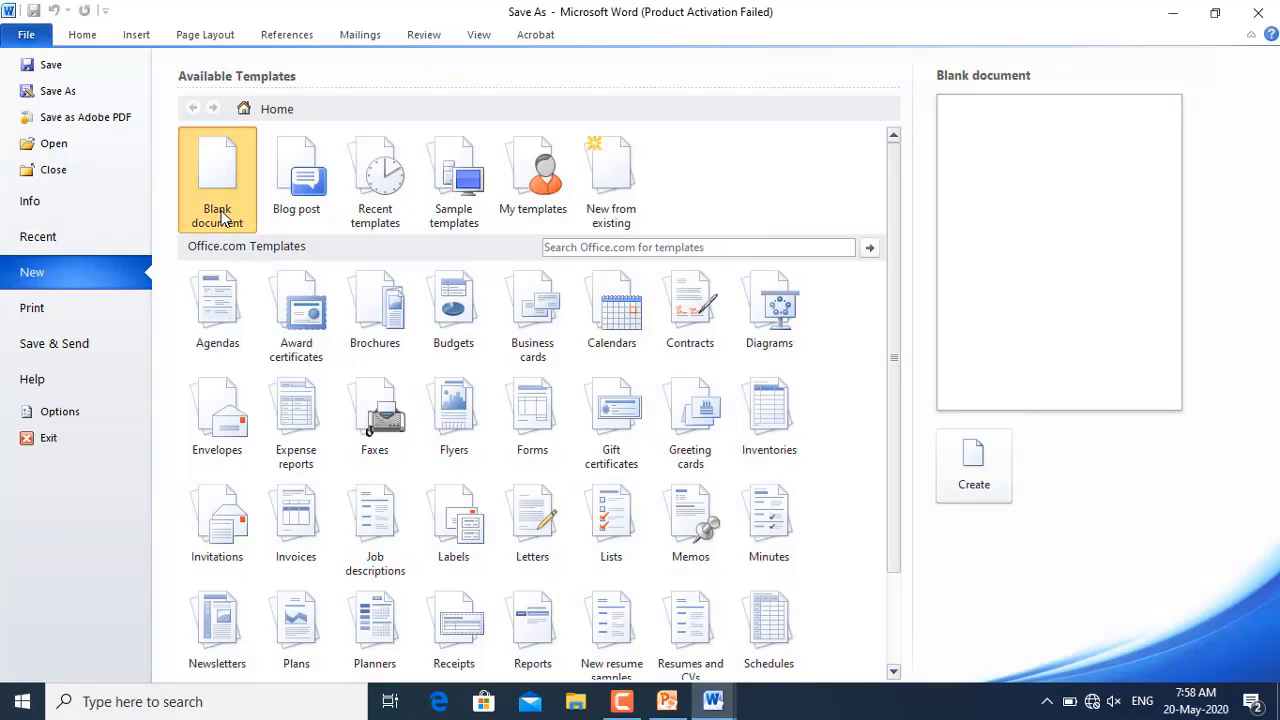
left_click(985, 478)
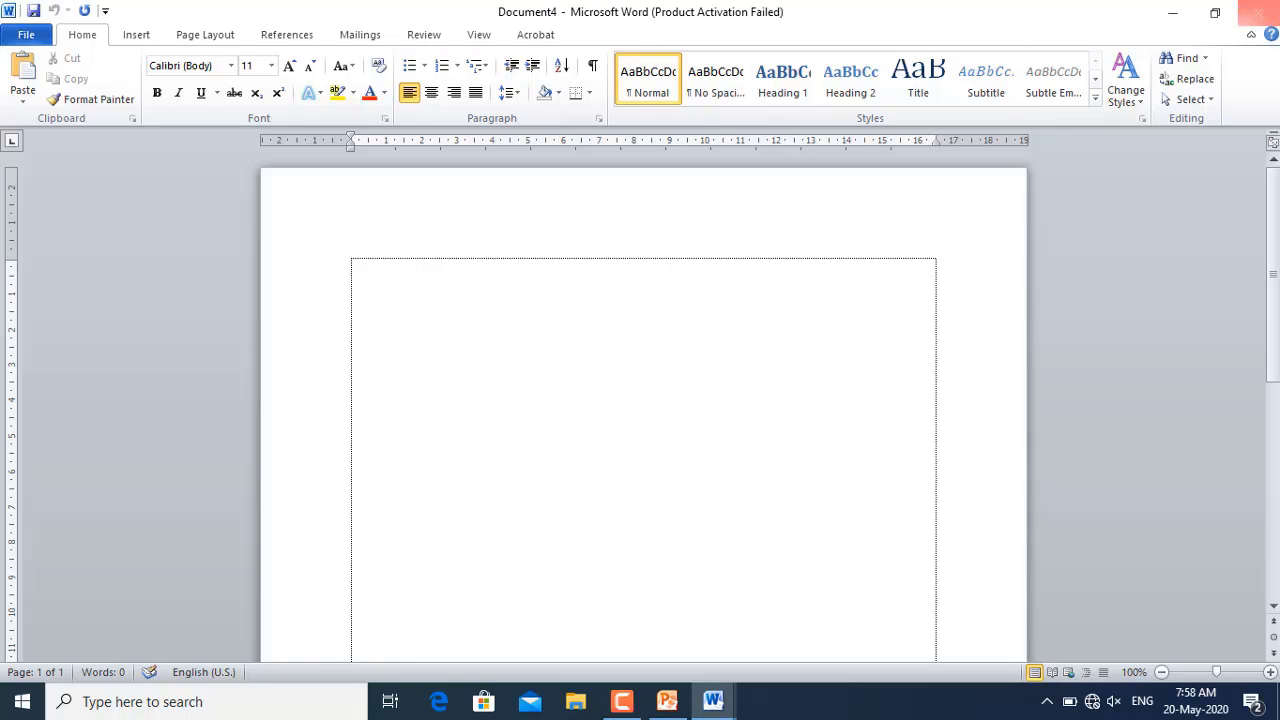
left_click(1258, 12)
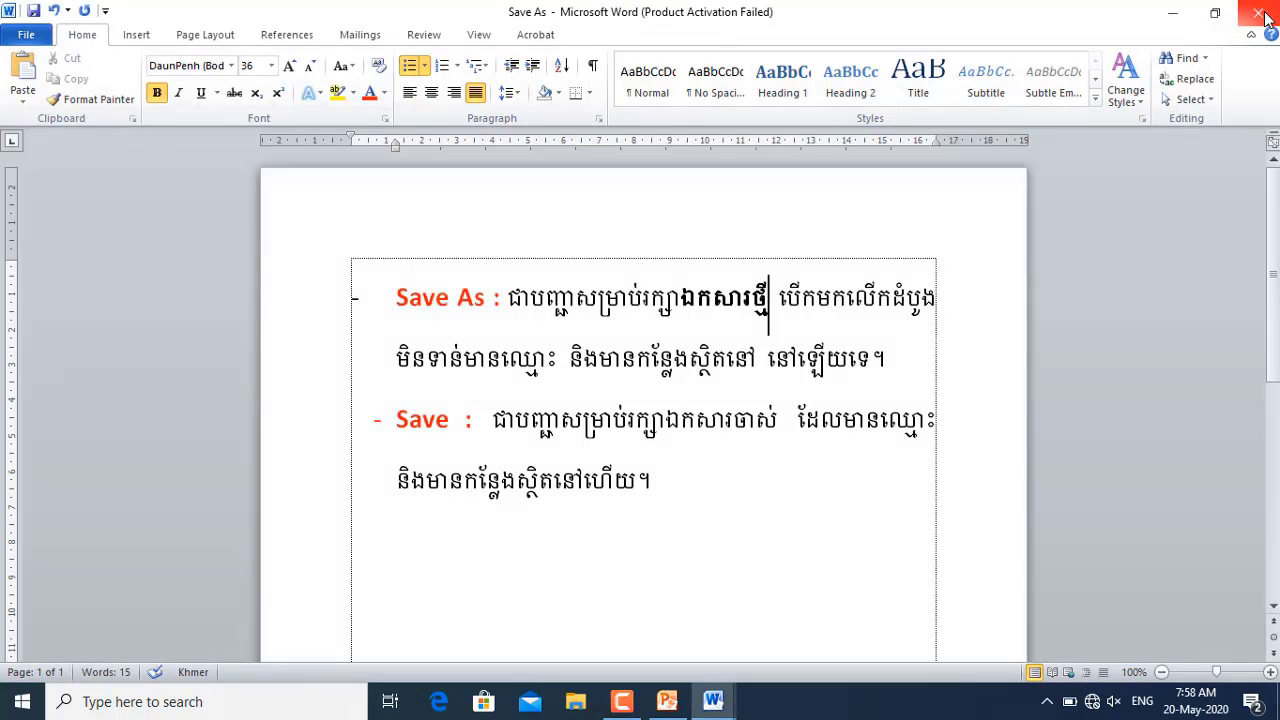
Minimize the window of the Save As document
left_click(1183, 13)
left_click(1180, 14)
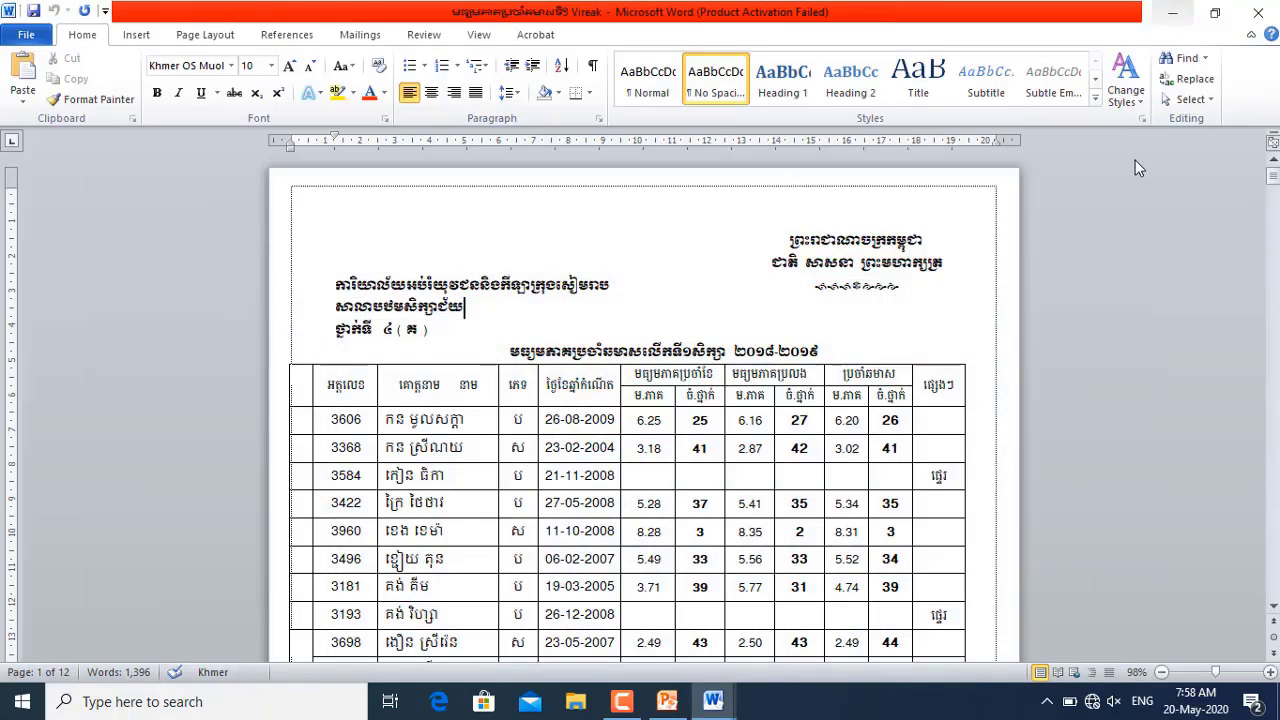
Minimize the open grade list, refresh the desktop, and start Word 2010 from its desktop shortcut in a maximized window
left_click(1178, 13)
right_click(1005, 164)
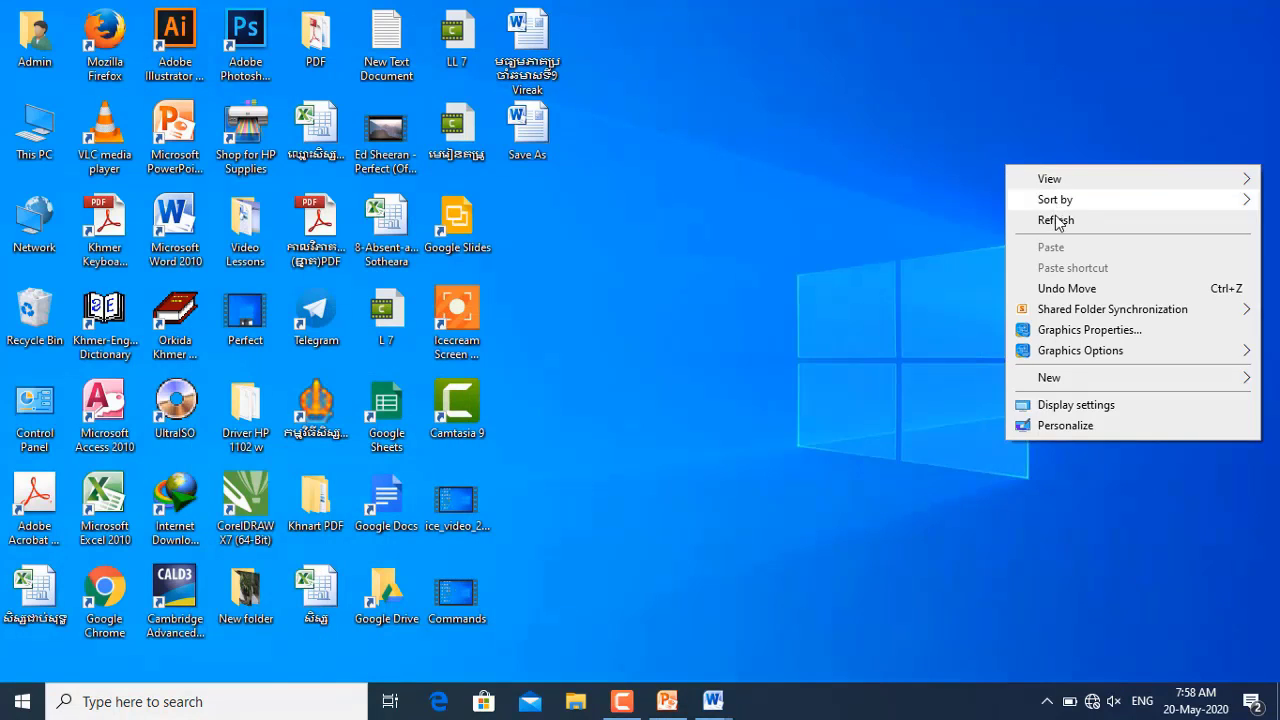
left_click(1058, 219)
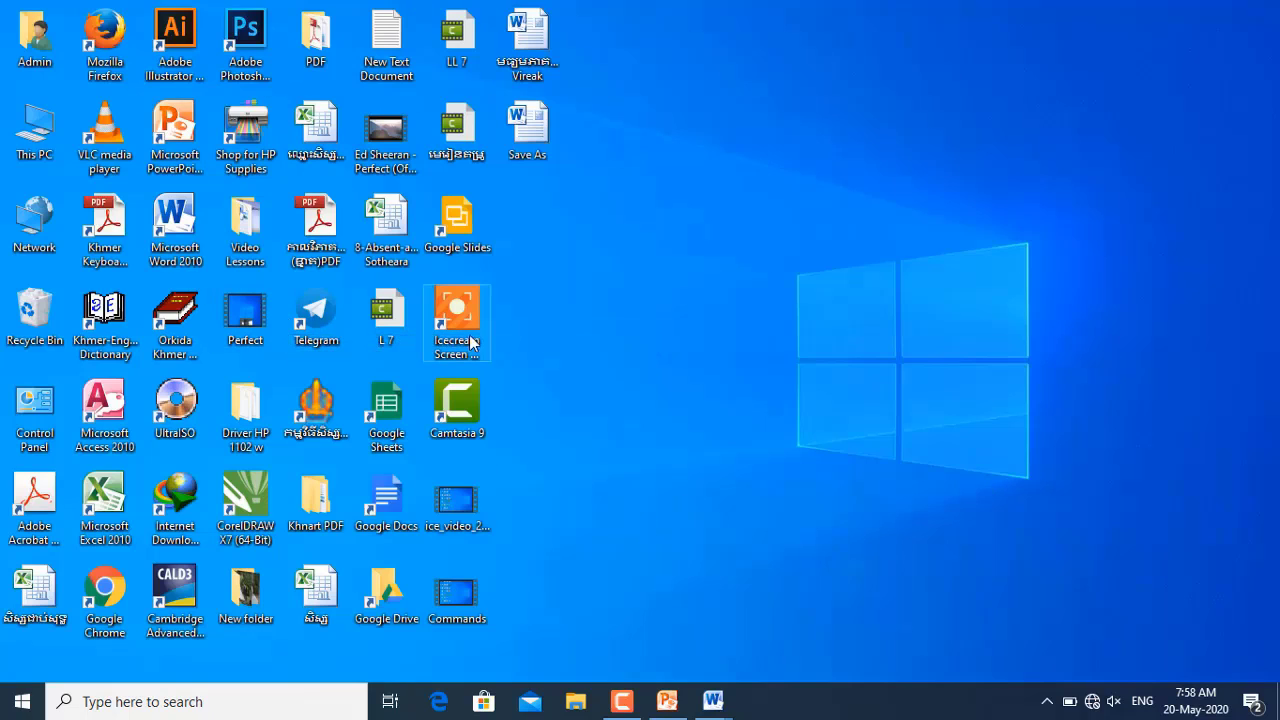
double_click(170, 222)
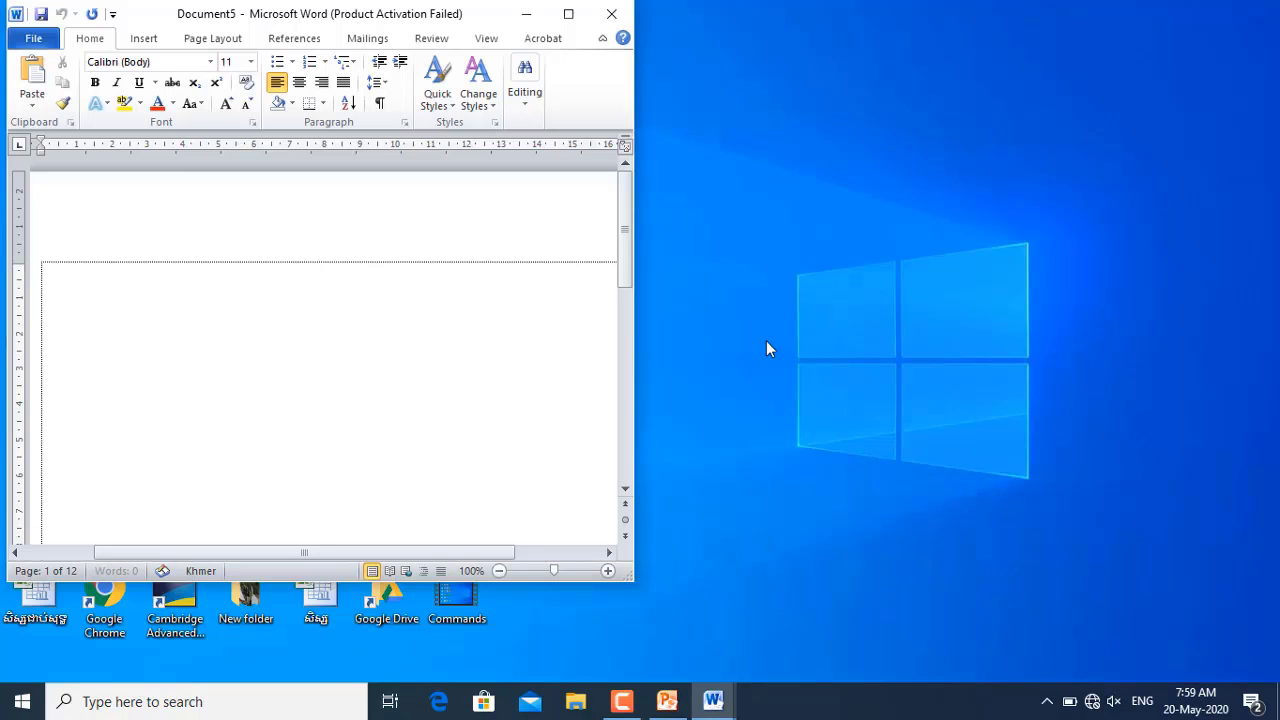
left_click(569, 16)
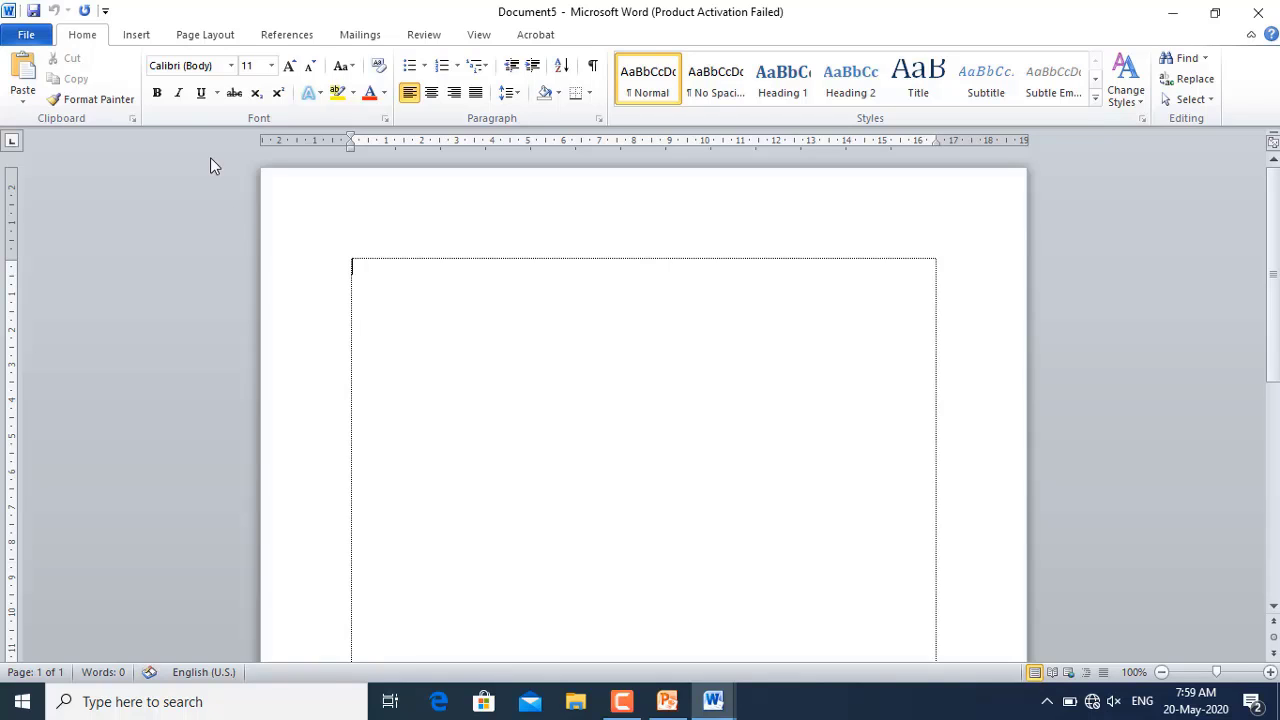
Create another new blank document from inside Word and minimize its window
left_click(32, 40)
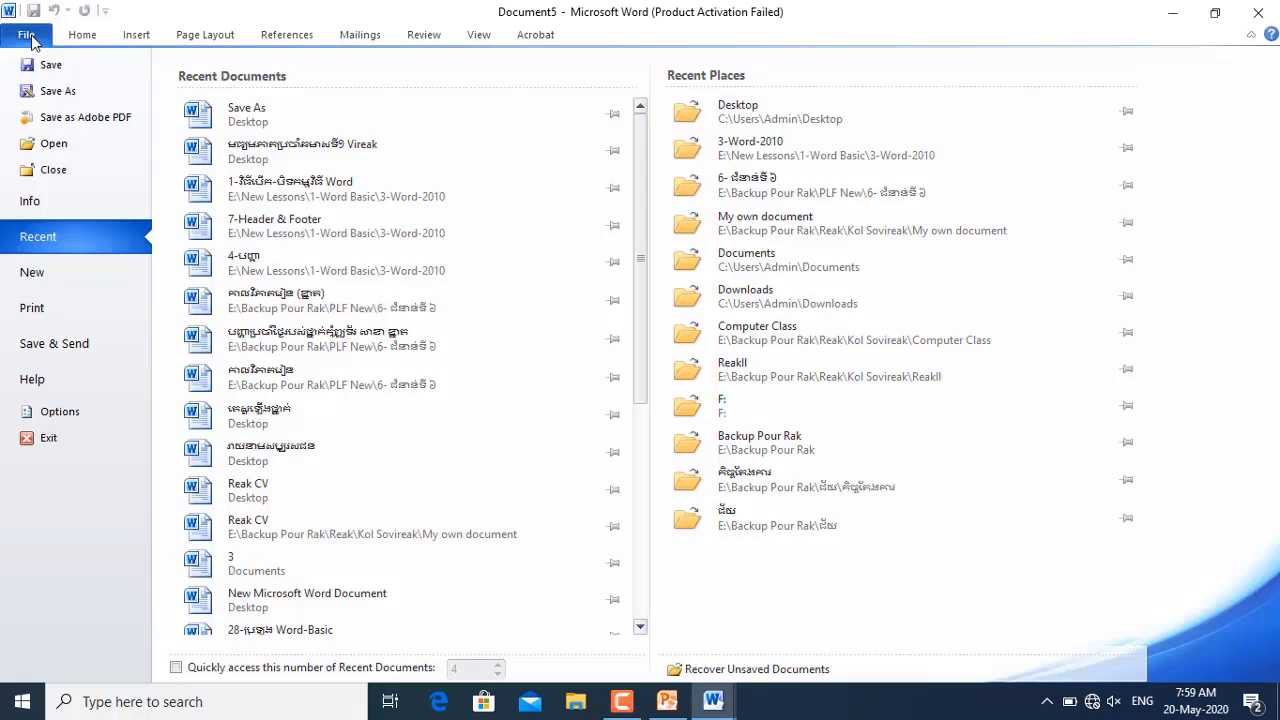
left_click(92, 272)
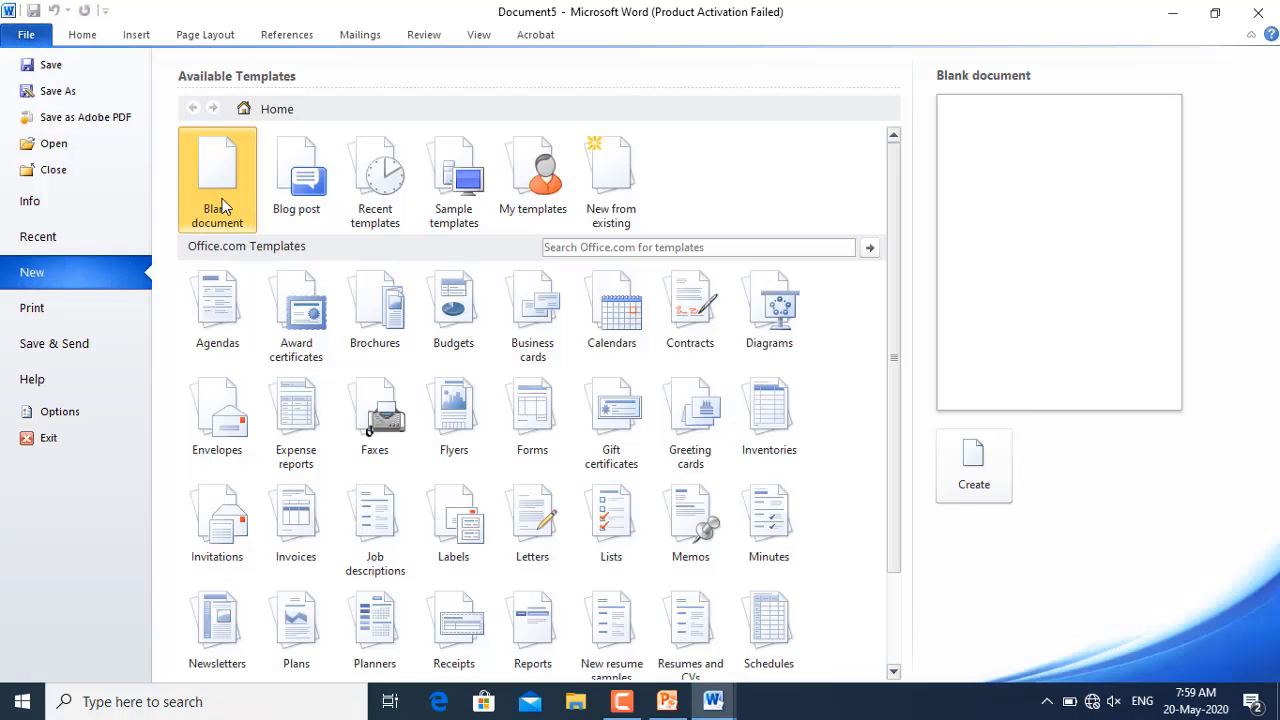
left_click(978, 458)
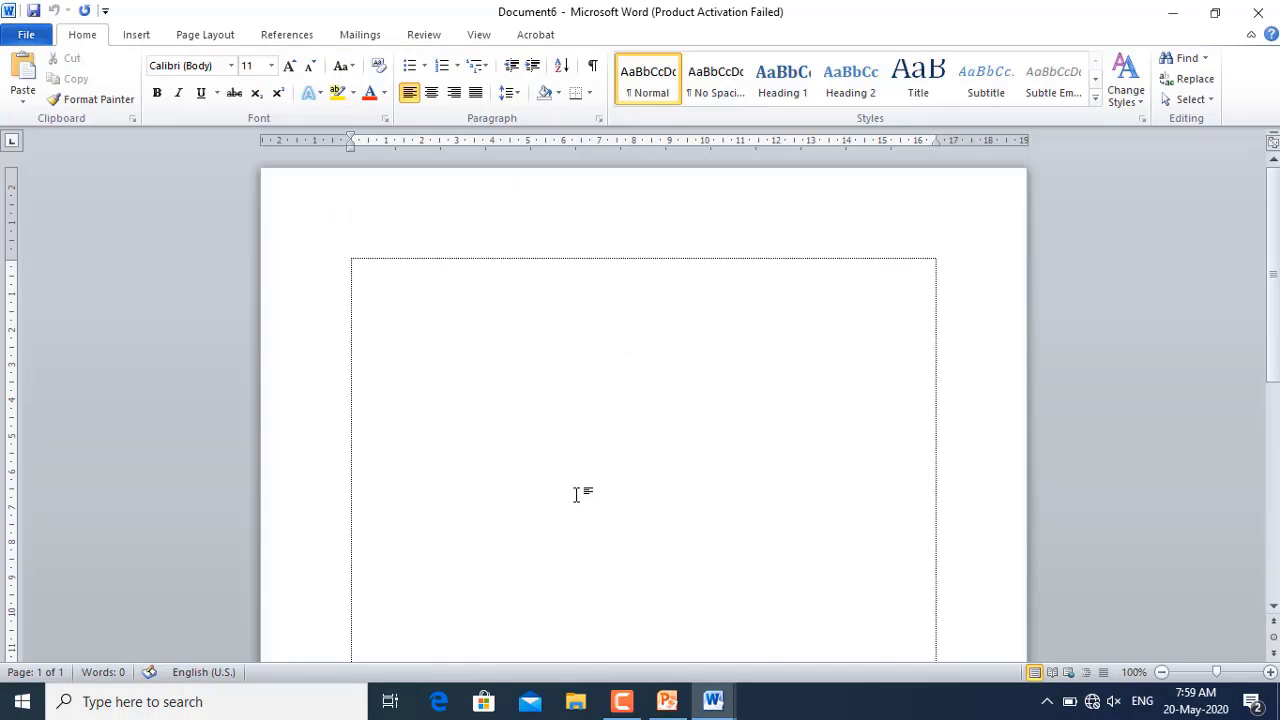
left_click(1170, 19)
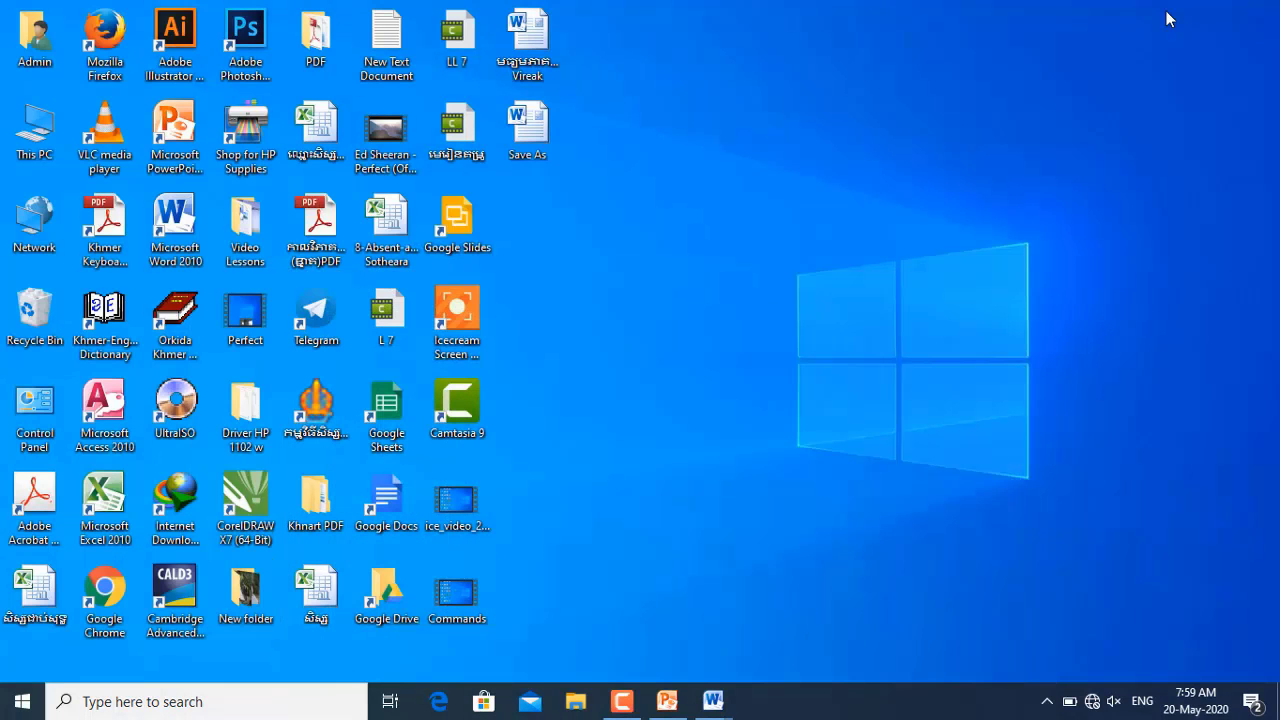
Open Word again through the context menu of its desktop shortcut and maximize the new blank document's window
right_click(183, 230)
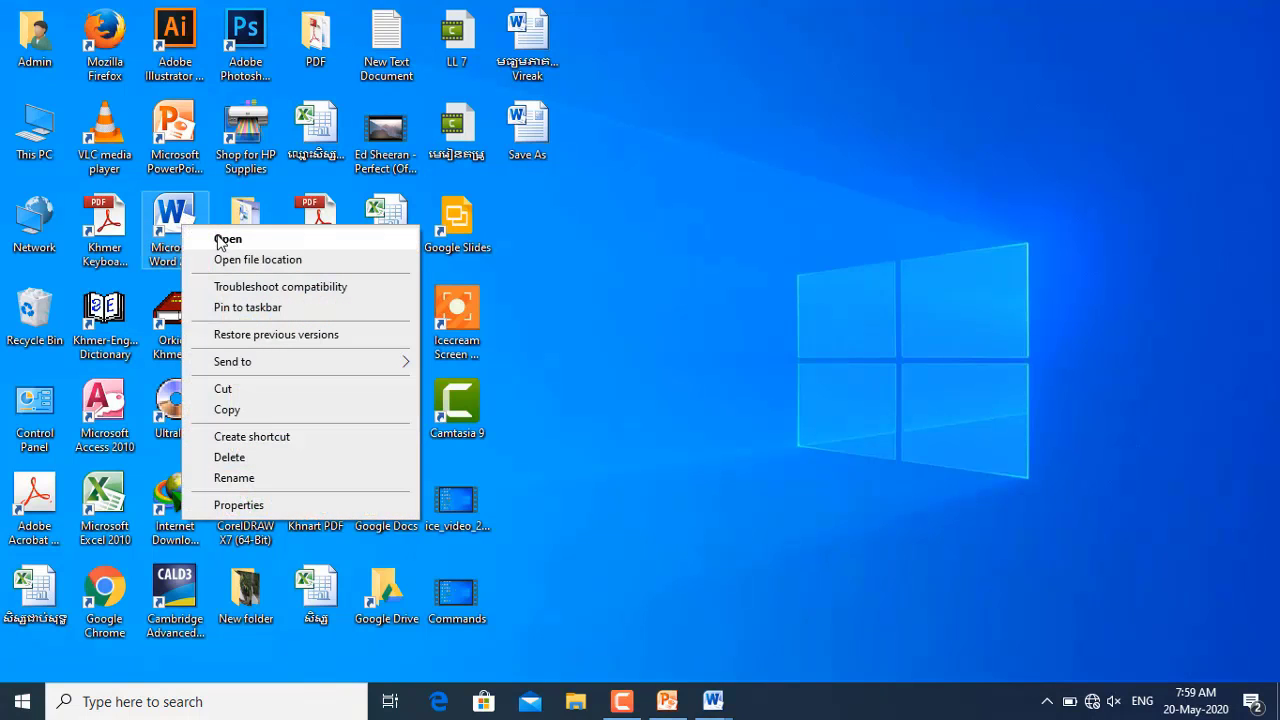
left_click(220, 239)
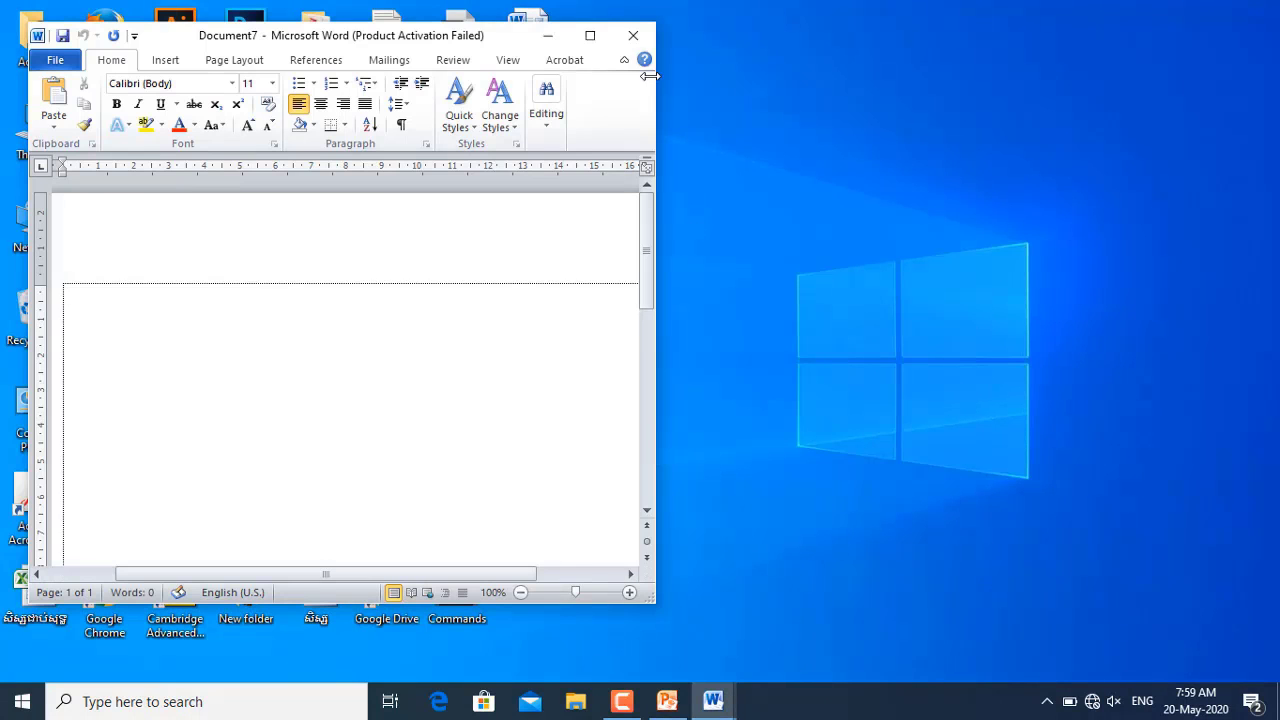
left_click(590, 35)
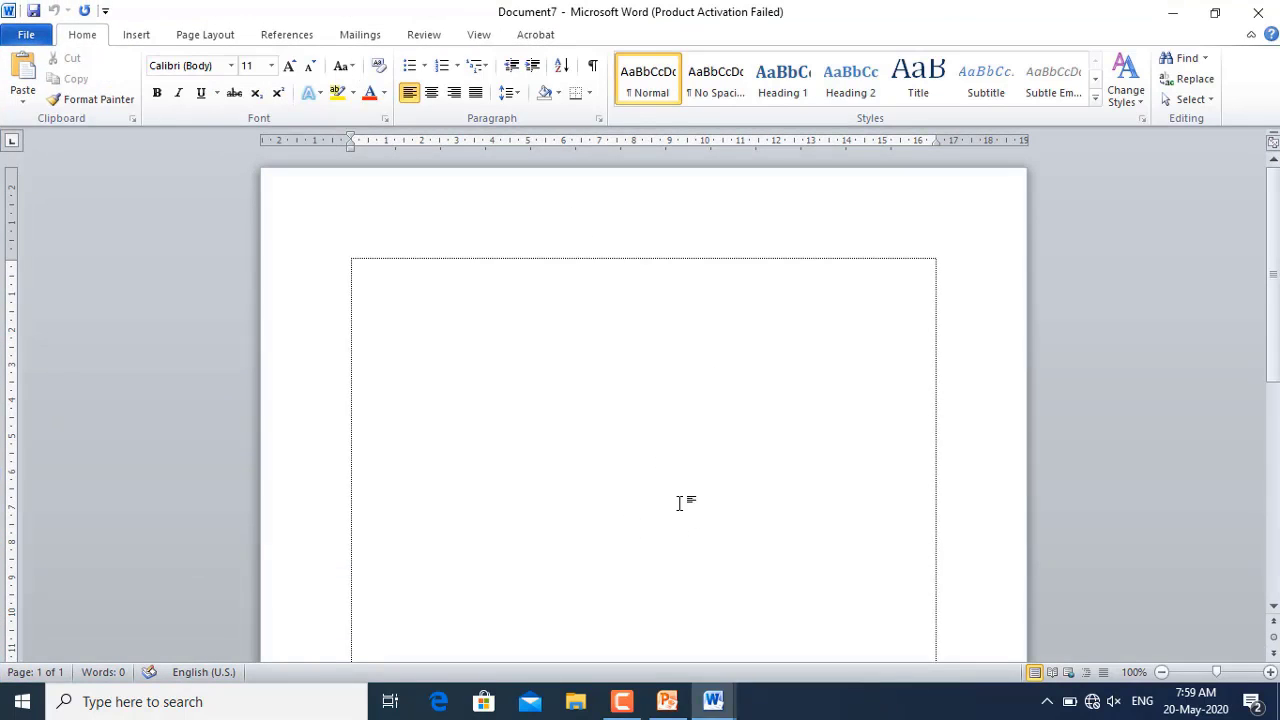
left_click(667, 703)
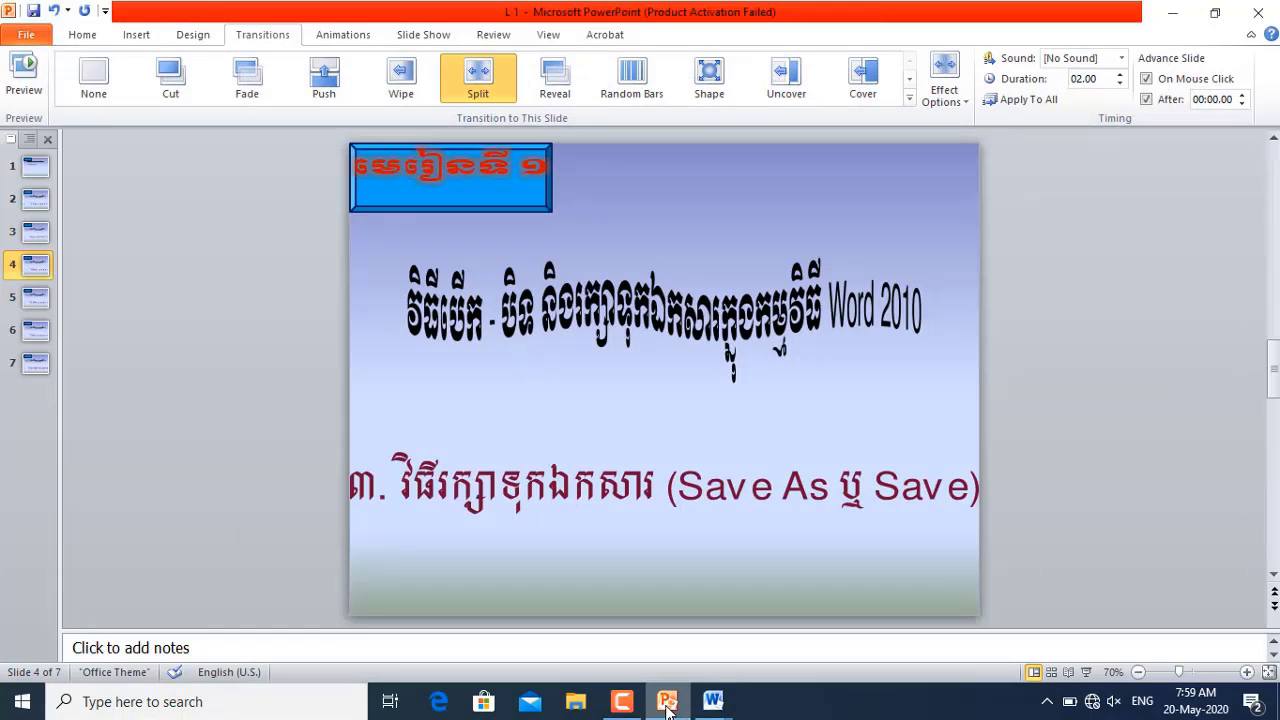
left_click(622, 702)
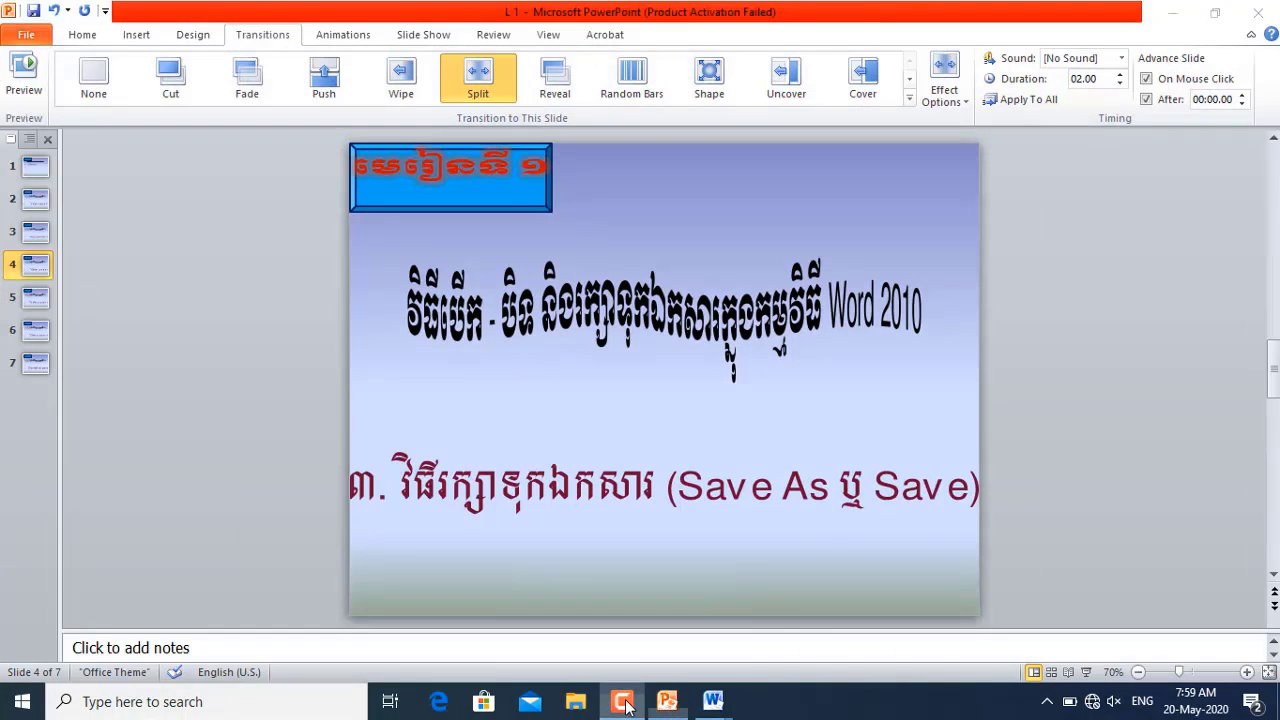
left_click(1190, 648)
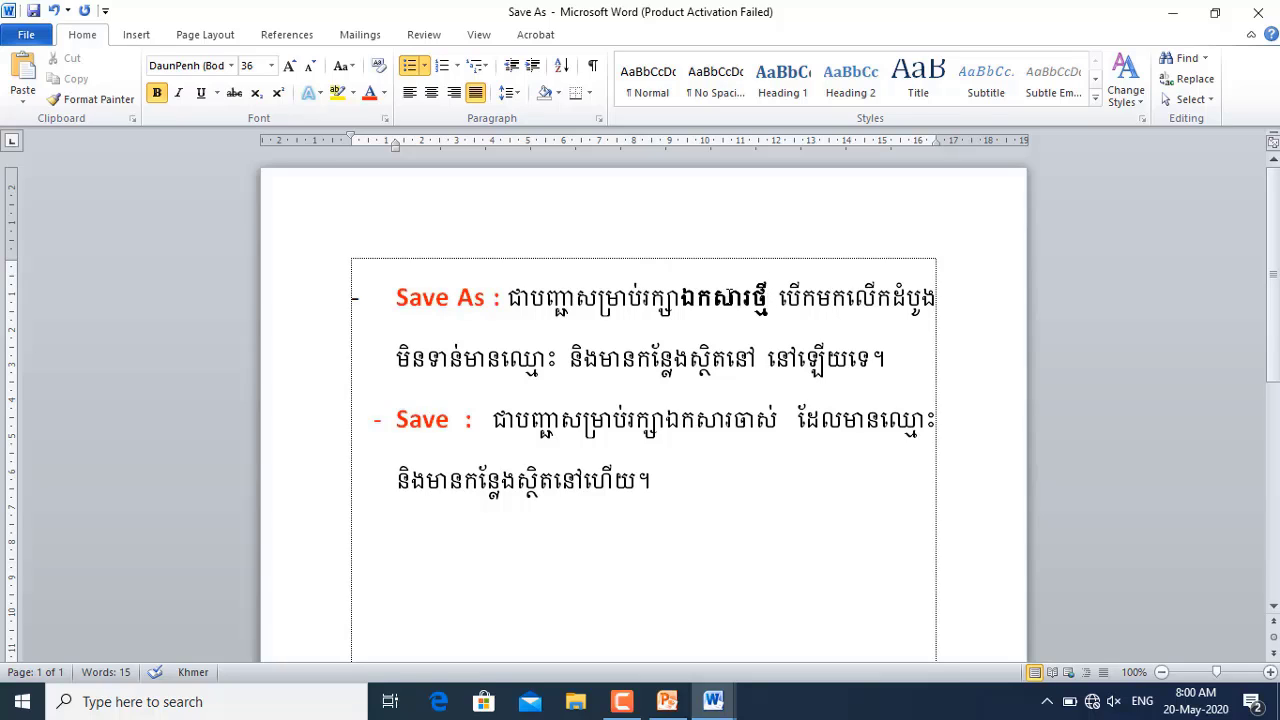
left_click(621, 701)
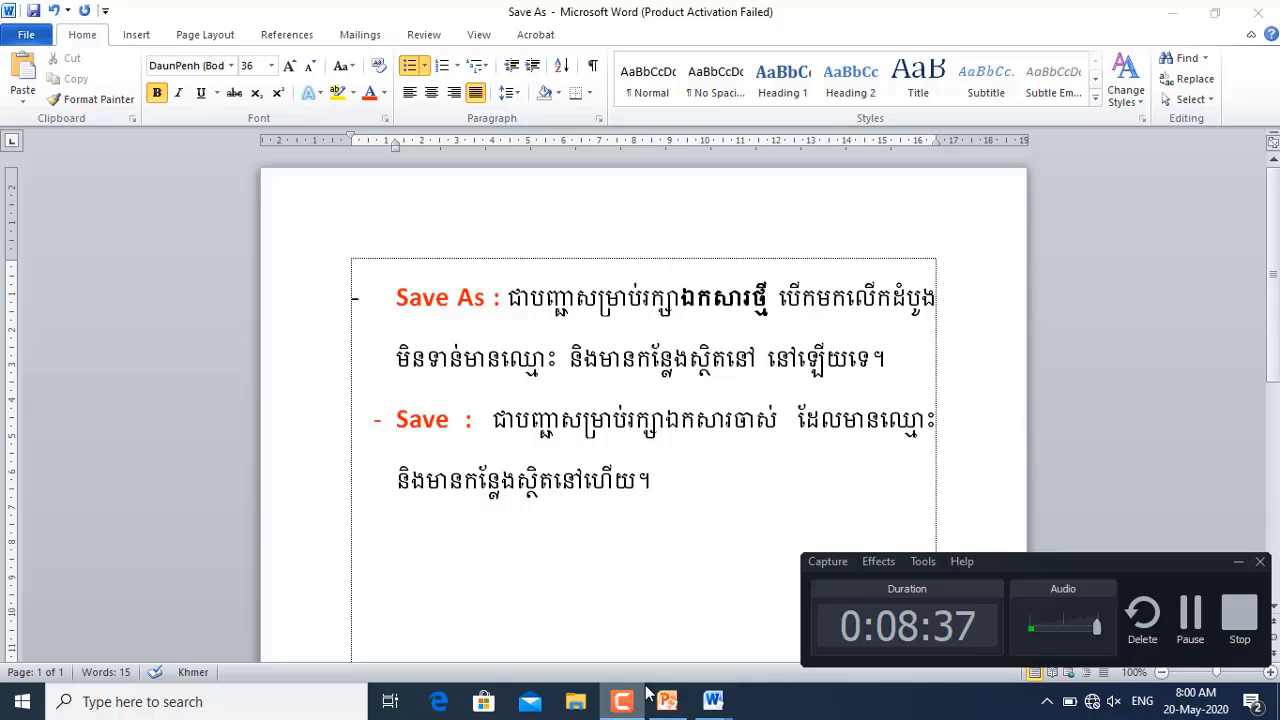
left_click(1161, 620)
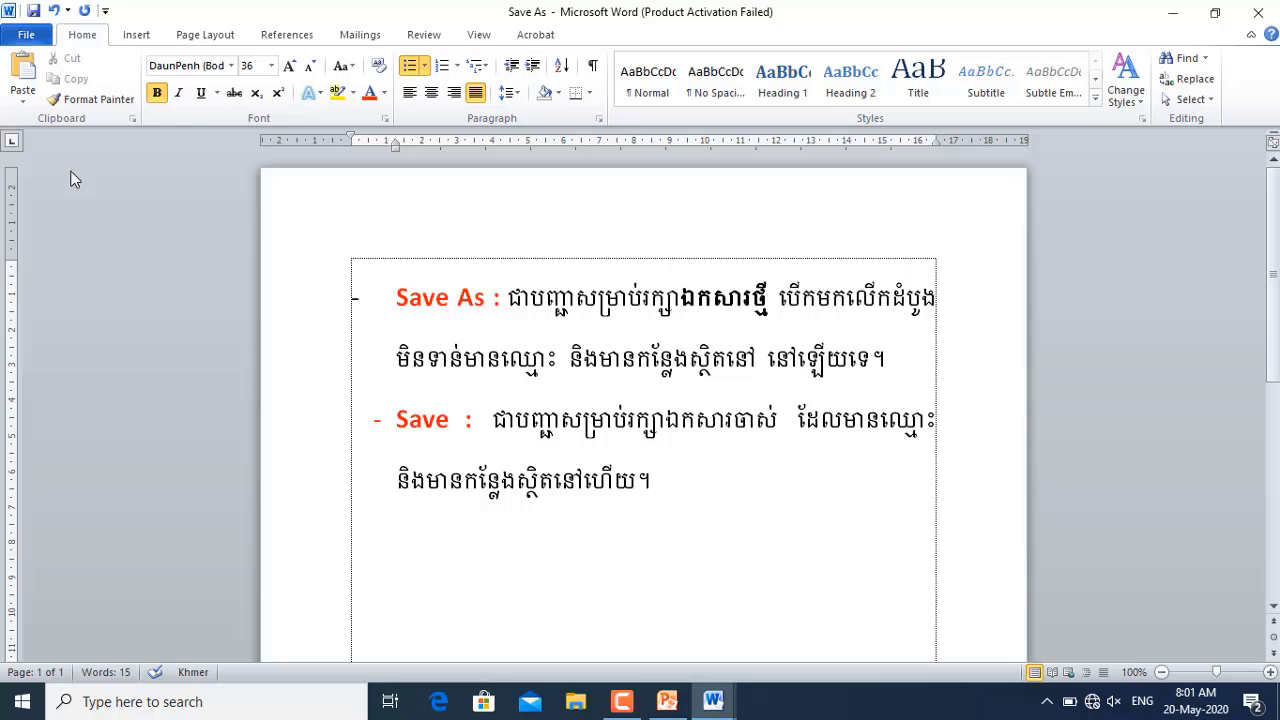
Create a new blank document from the Save As file, and close that blank document
left_click(38, 40)
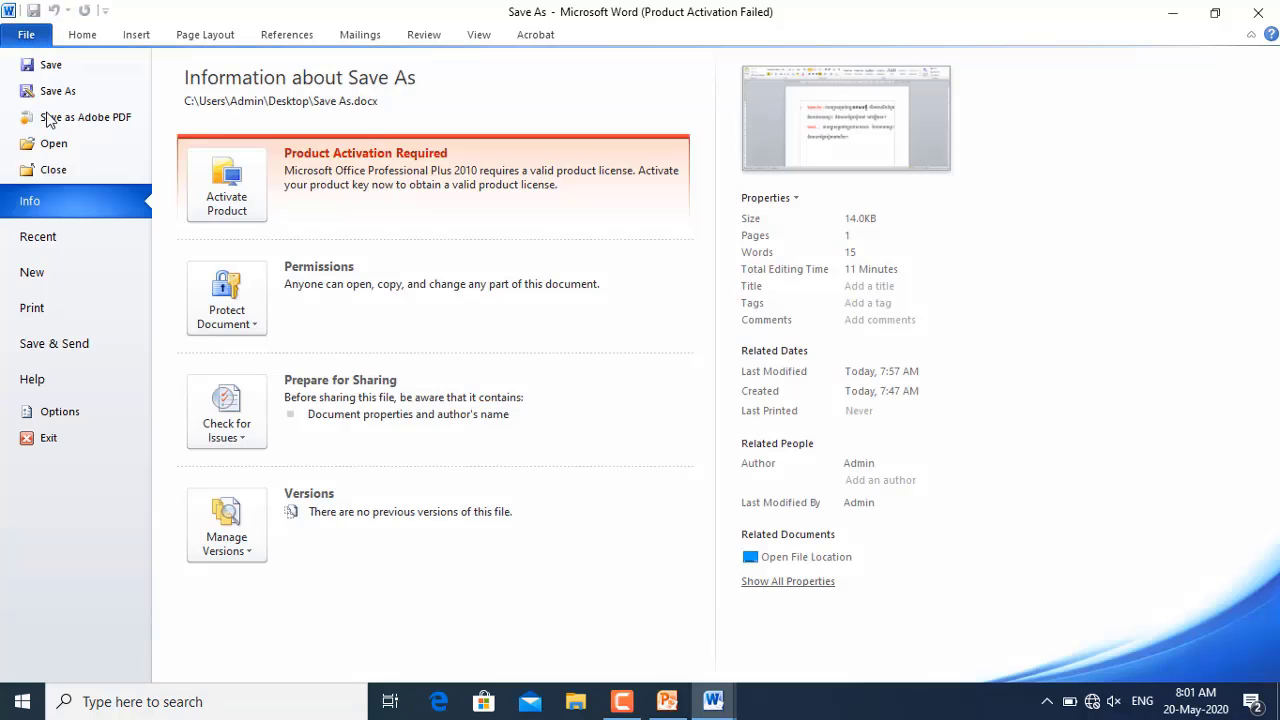
left_click(57, 277)
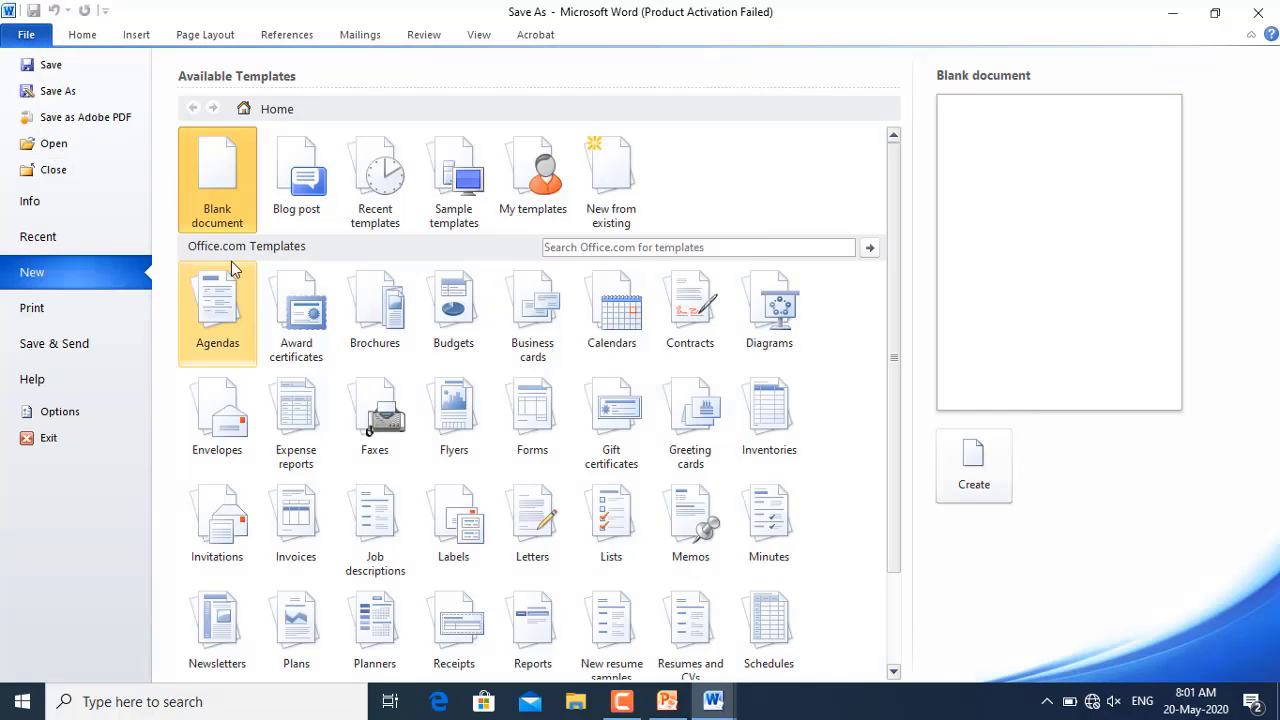
left_click(993, 472)
left_click(1257, 14)
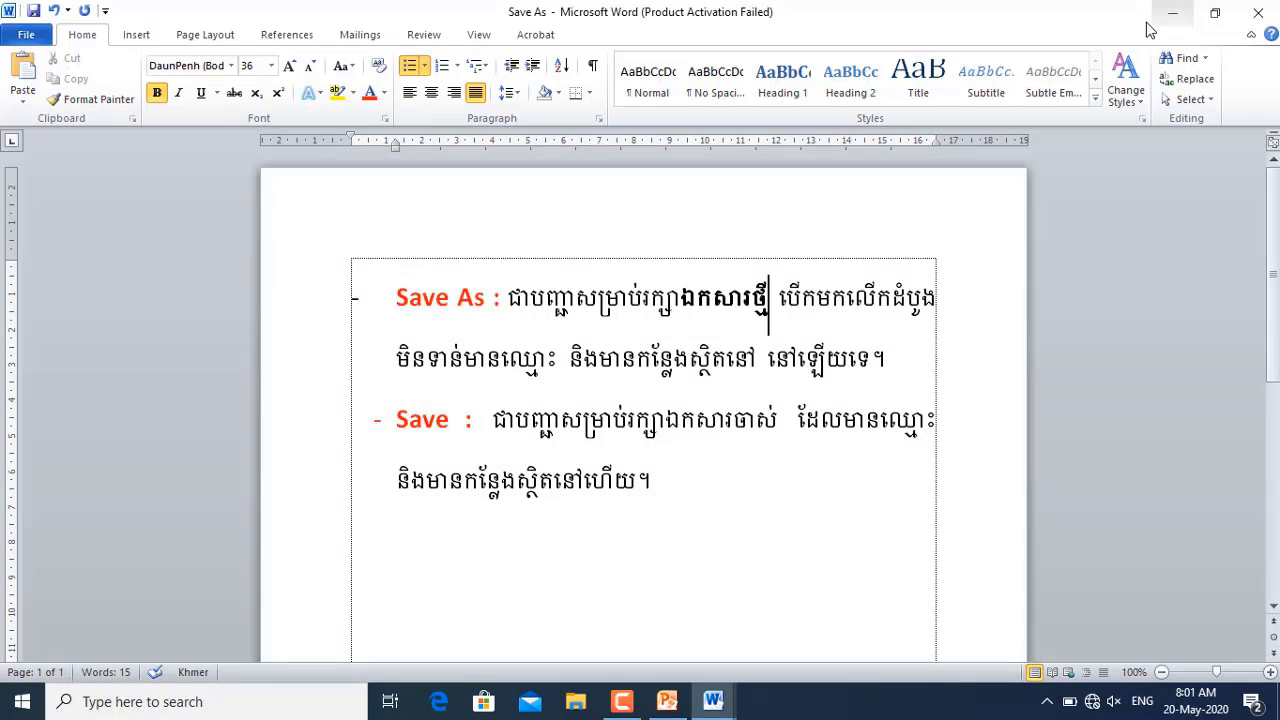
Minimize the Save As document, refresh the desktop, and start Word 2010 with a maximized blank document
left_click(1172, 14)
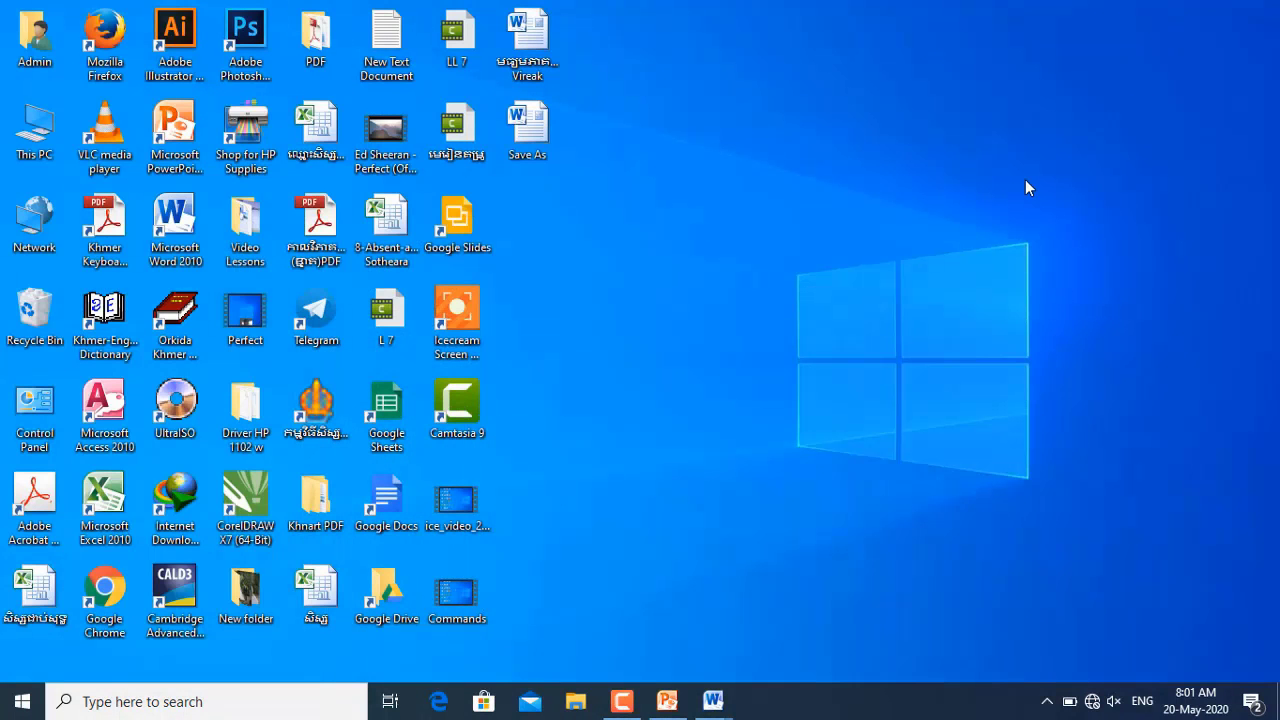
right_click(1025, 179)
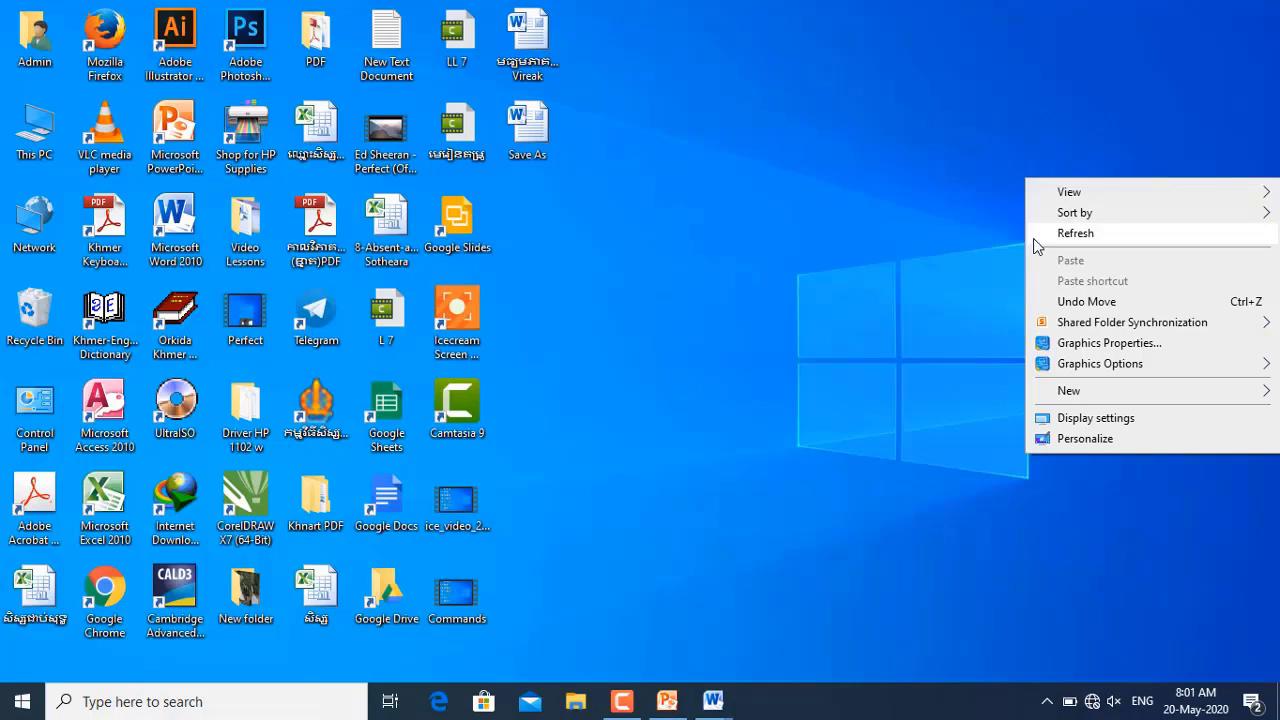
left_click(1076, 236)
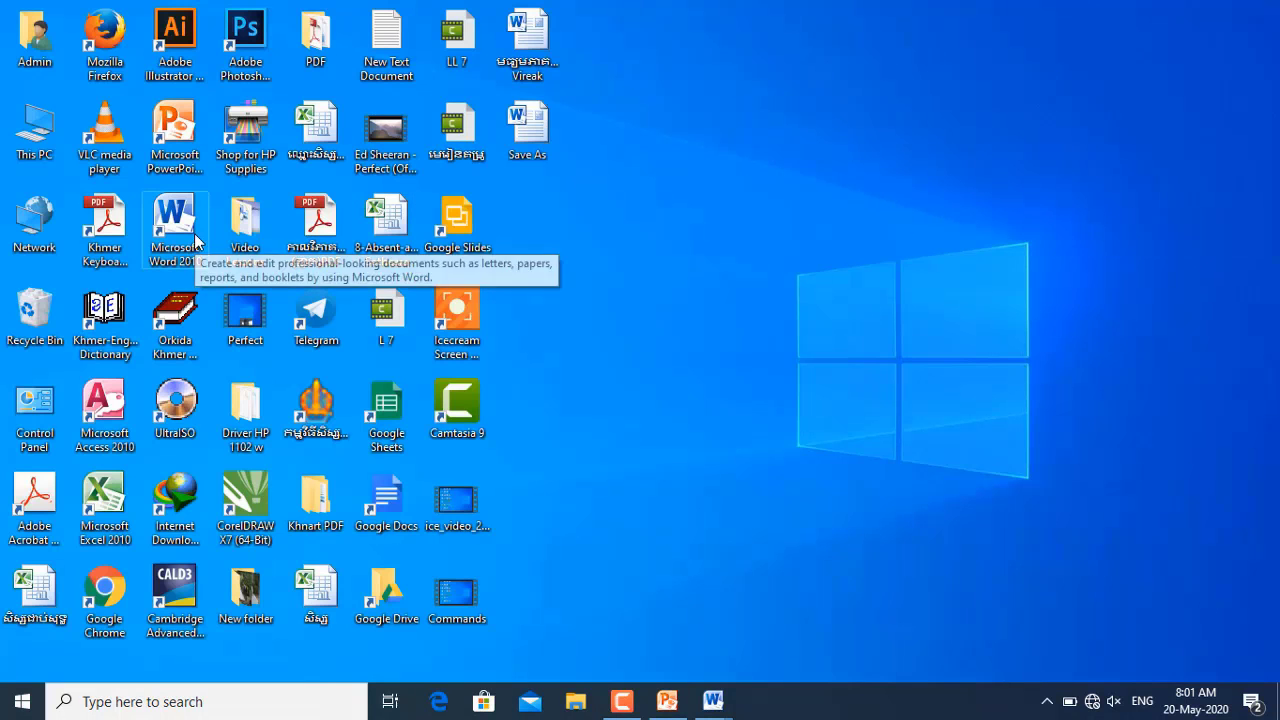
key("alt+Tab")
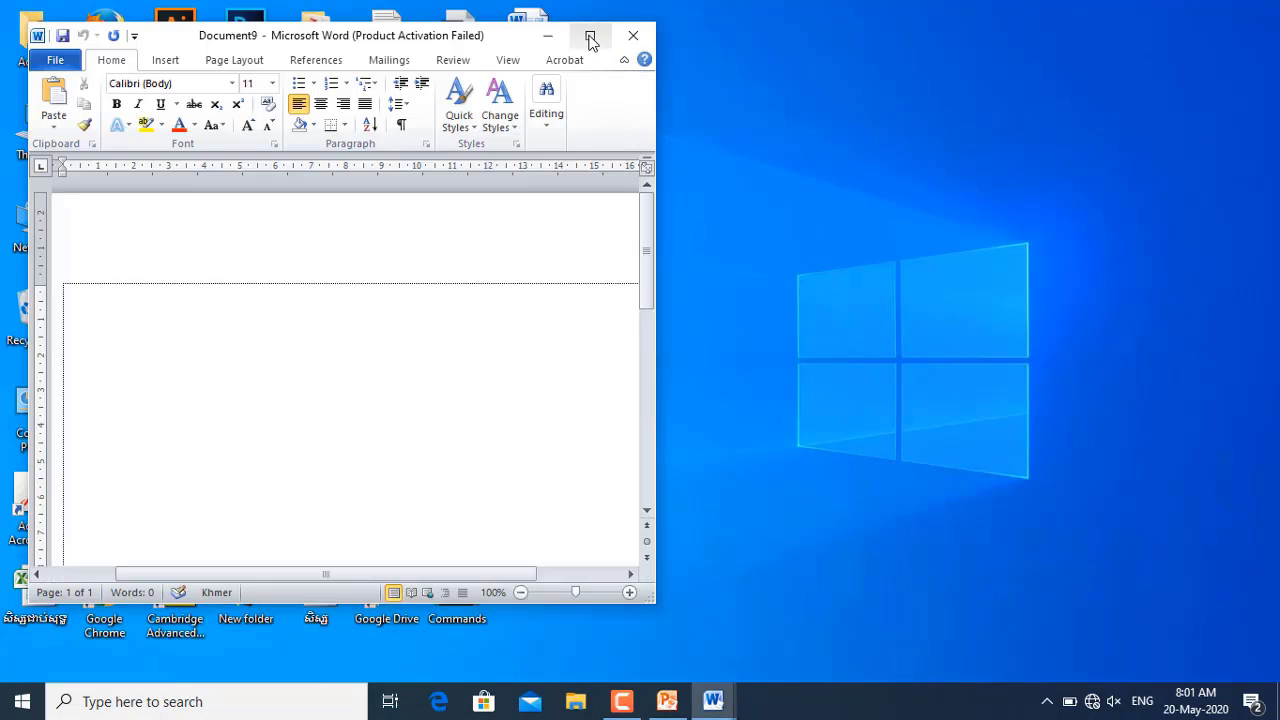
left_click(594, 34)
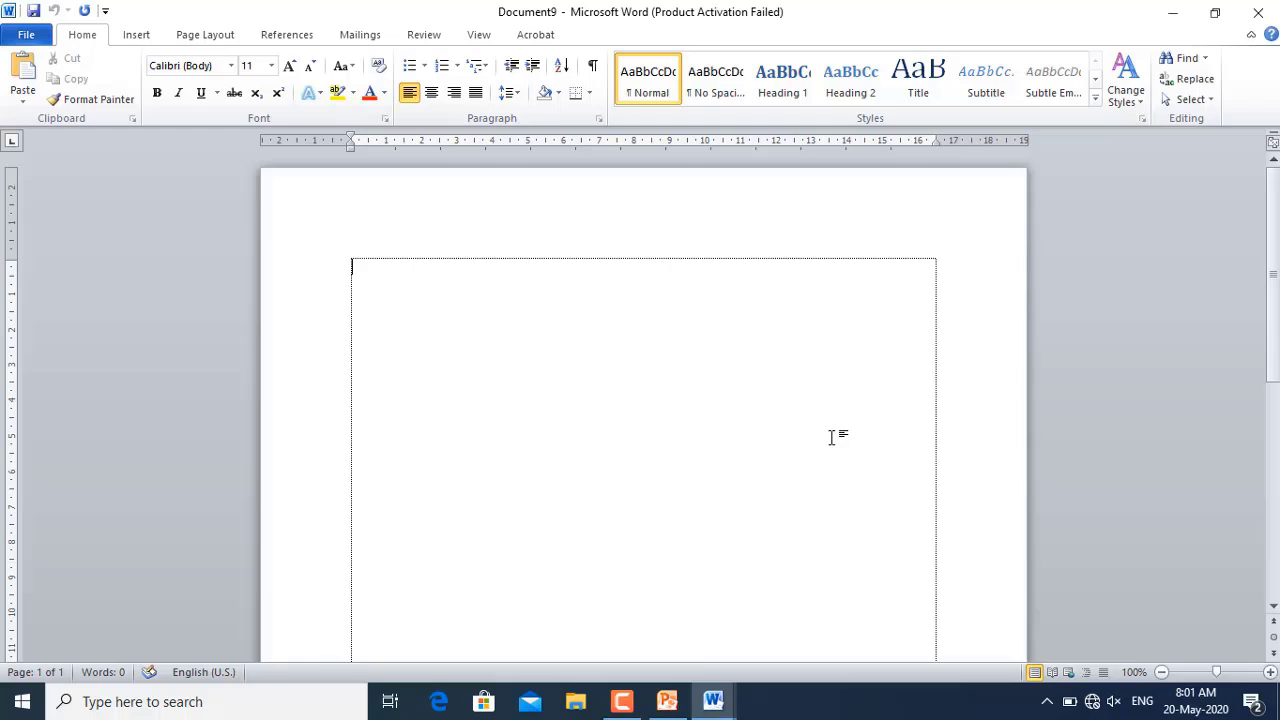
Set the font size to 28 and the font colour to red, and enter the sample text "dsfgsdfafadfd"
left_click(289, 66)
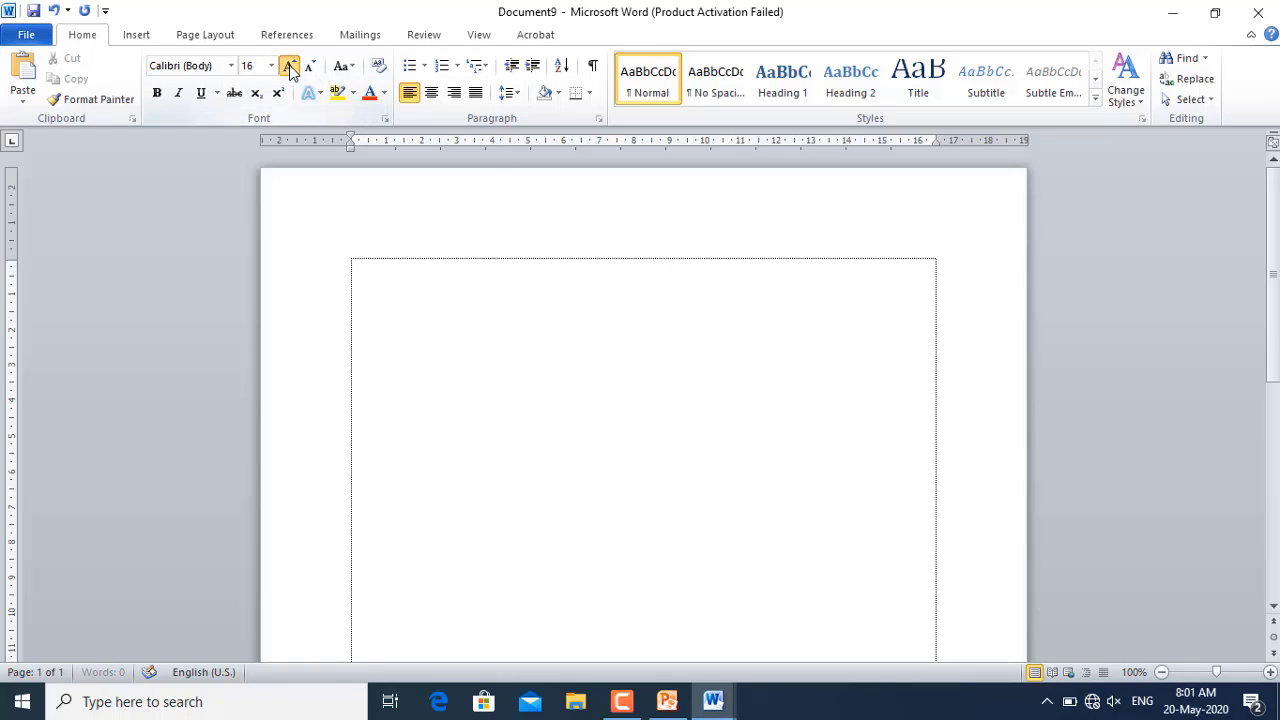
left_click(289, 66)
left_click(289, 66)
left_click(289, 66)
left_click(289, 66)
left_click(367, 93)
type("dsfgsdfafadfd")
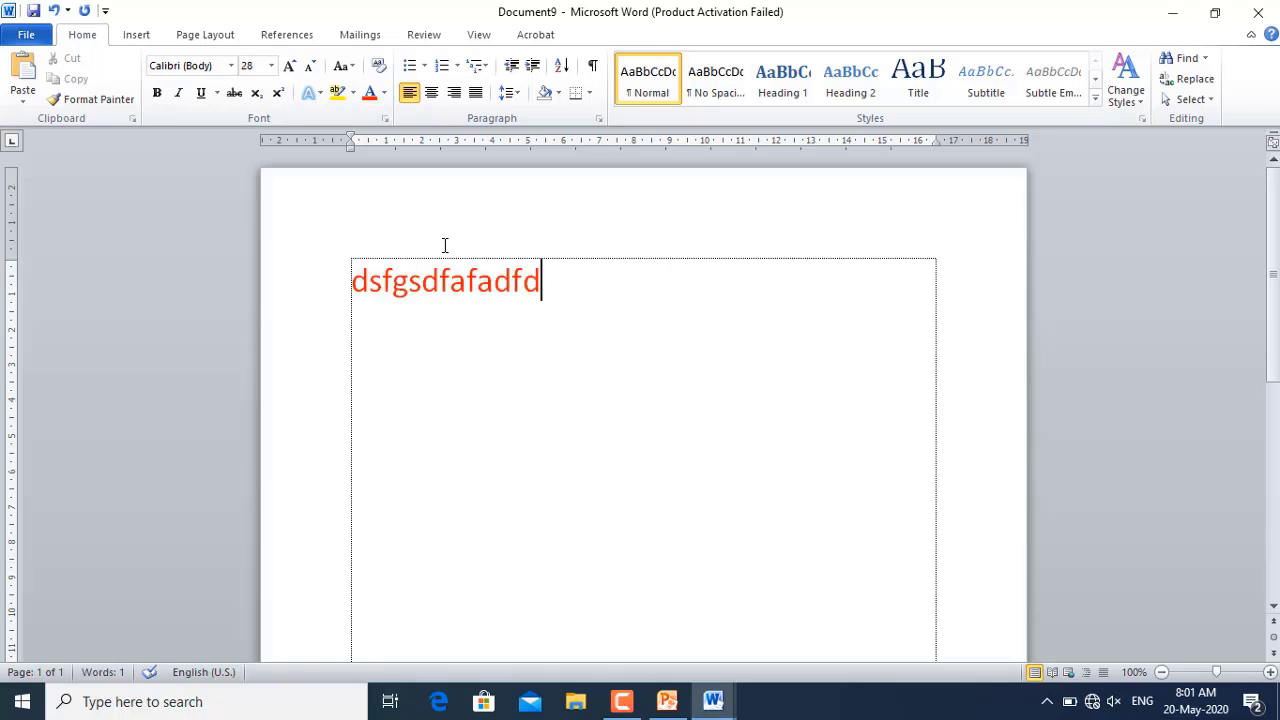
Add two centred lines below the first line, reading "sesfasdsads" and "fgfgdfds"
key("Return")
type("sesfasdsads")
left_click(431, 92)
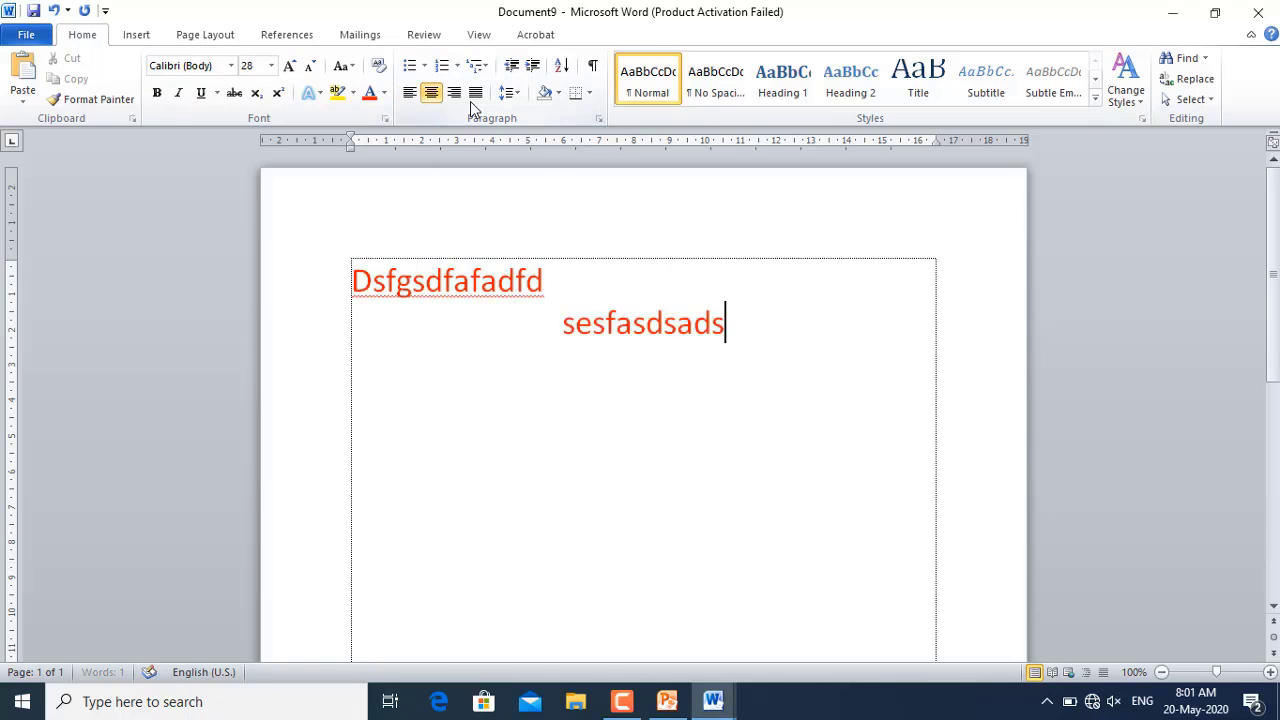
key("Return")
type("fgfgdfds")
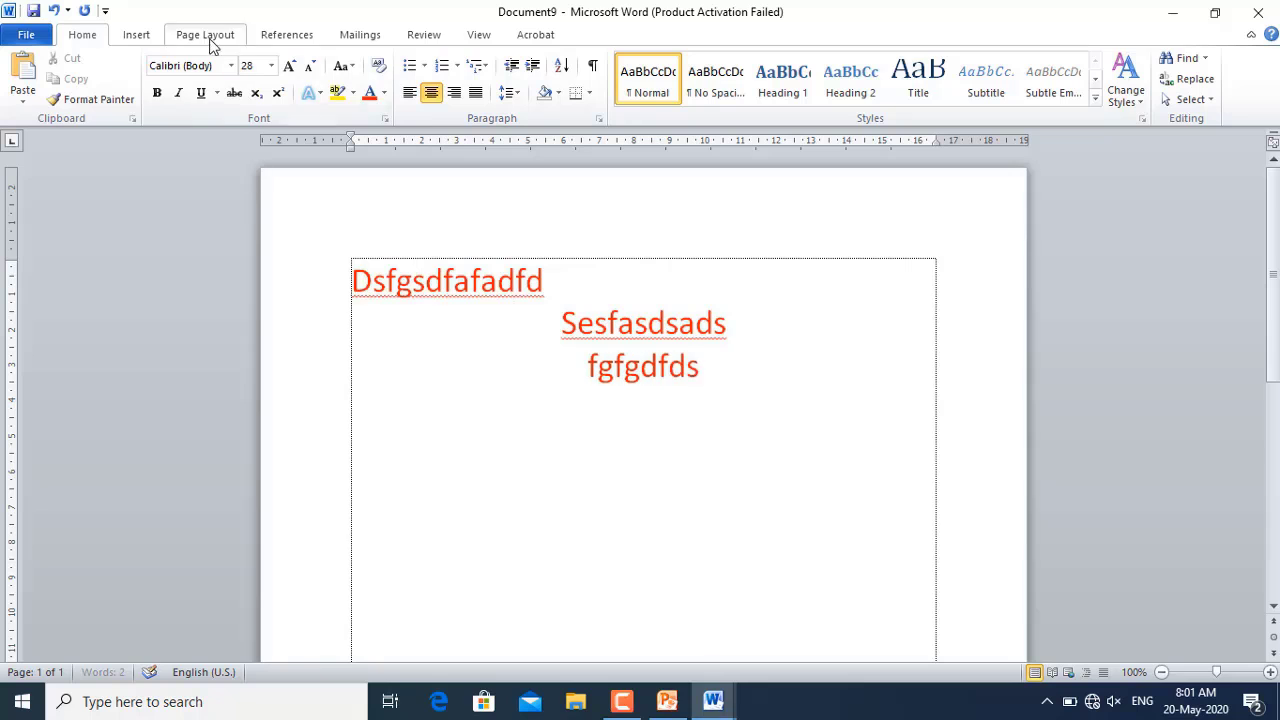
Insert a rectangle shape about 11.6 cm wide and 4.4 cm high below the three text lines
left_click(136, 35)
left_click(277, 82)
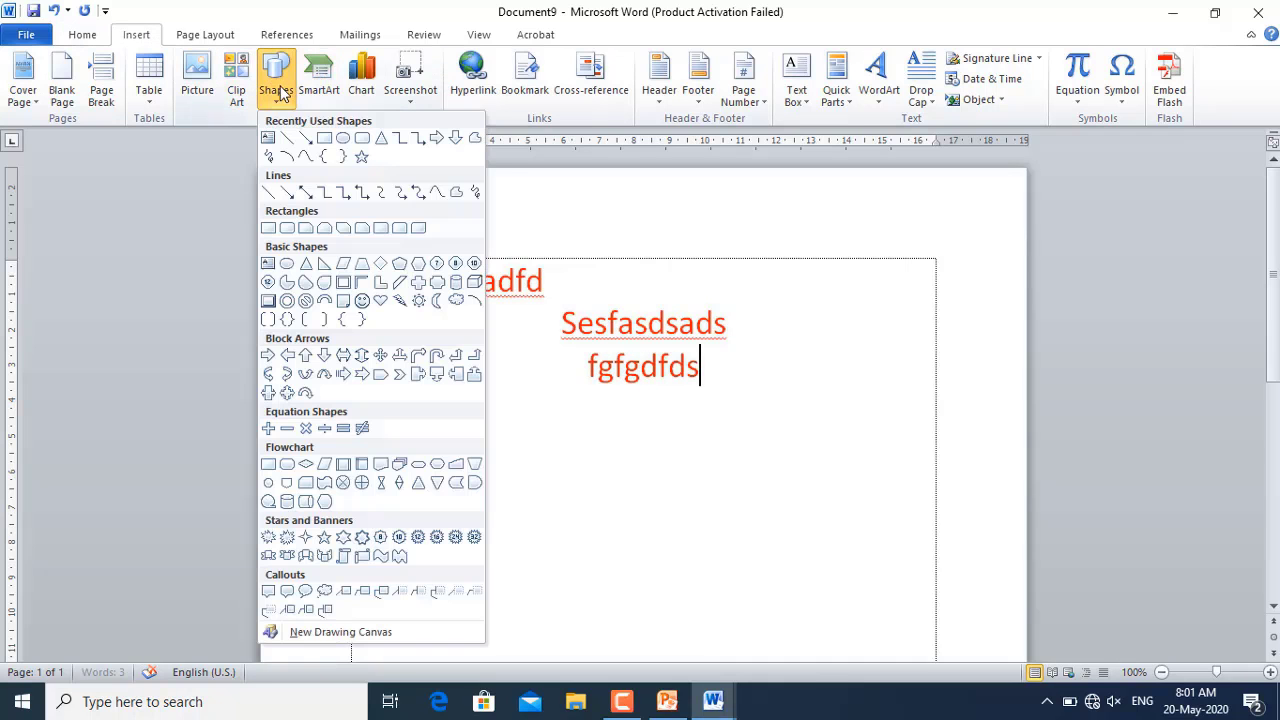
left_click(324, 137)
mouse_move(420, 389)
left_mouse_down()
mouse_move(494, 580)
mouse_move(800, 501)
mouse_move(832, 545)
left_mouse_up()
Fill the rectangle with red, and apply the olive green shape style with a white outline to it
left_click(608, 37)
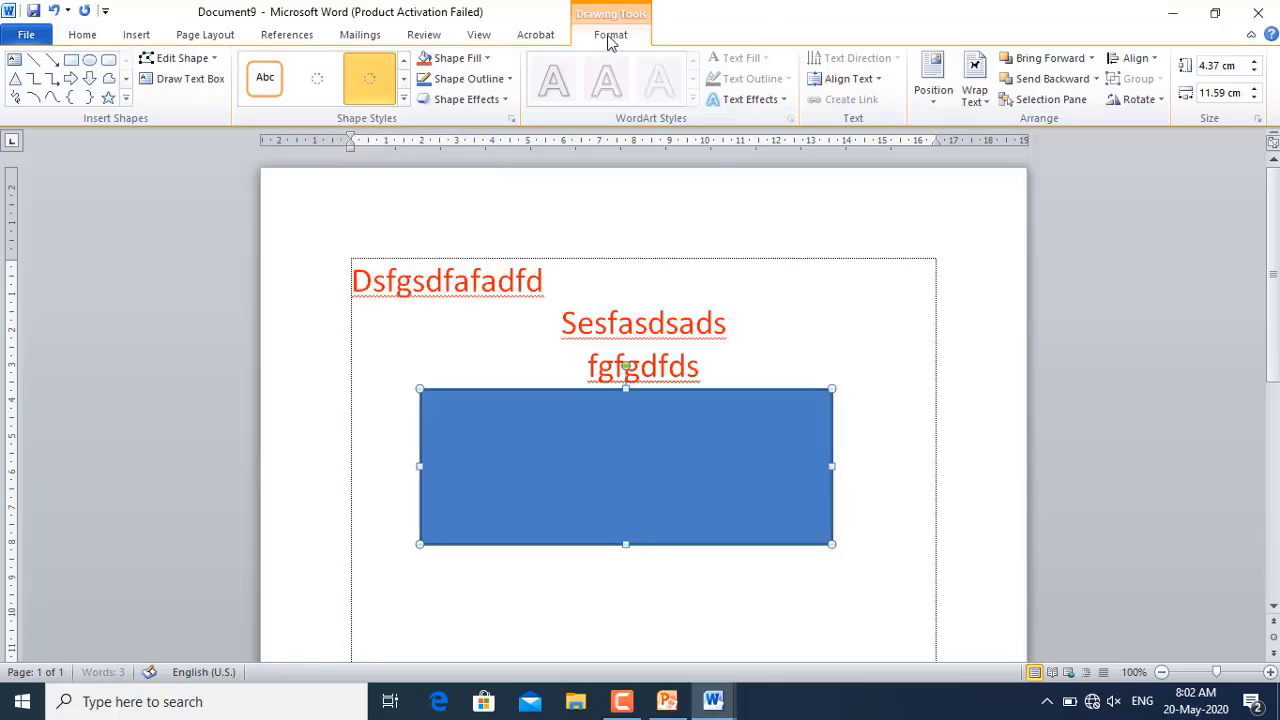
left_click(452, 64)
left_click(442, 198)
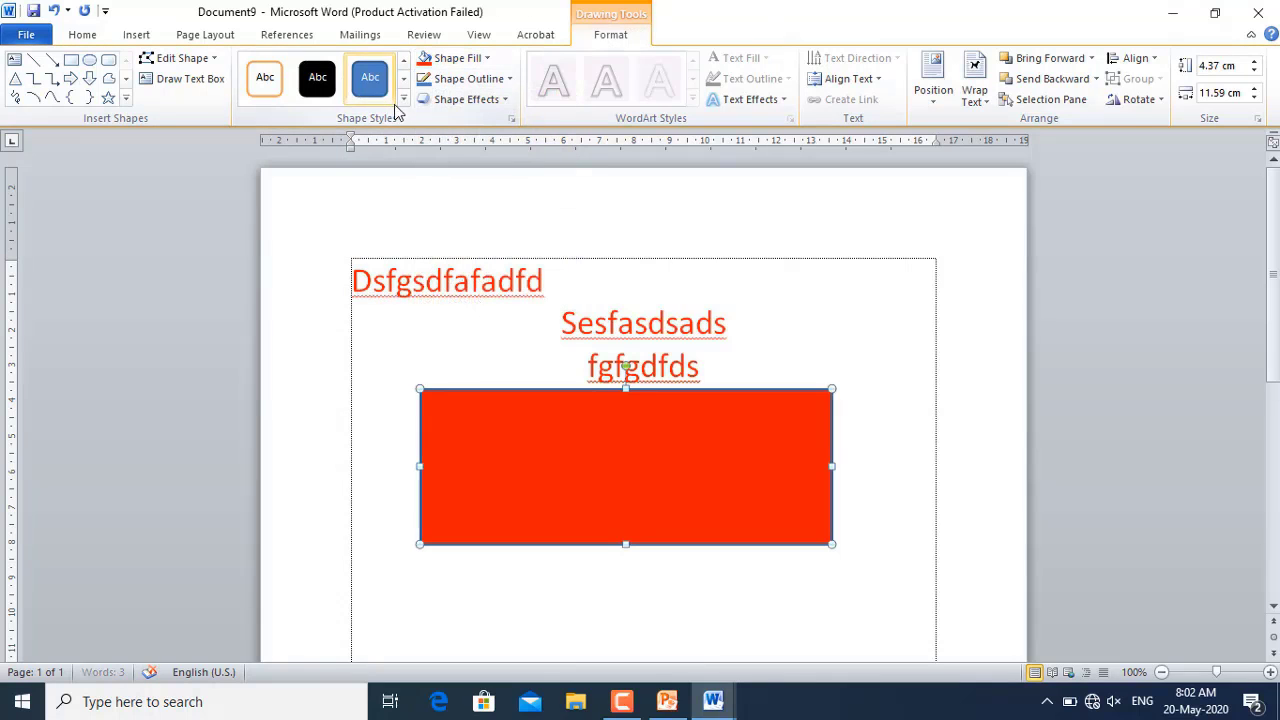
left_click(404, 99)
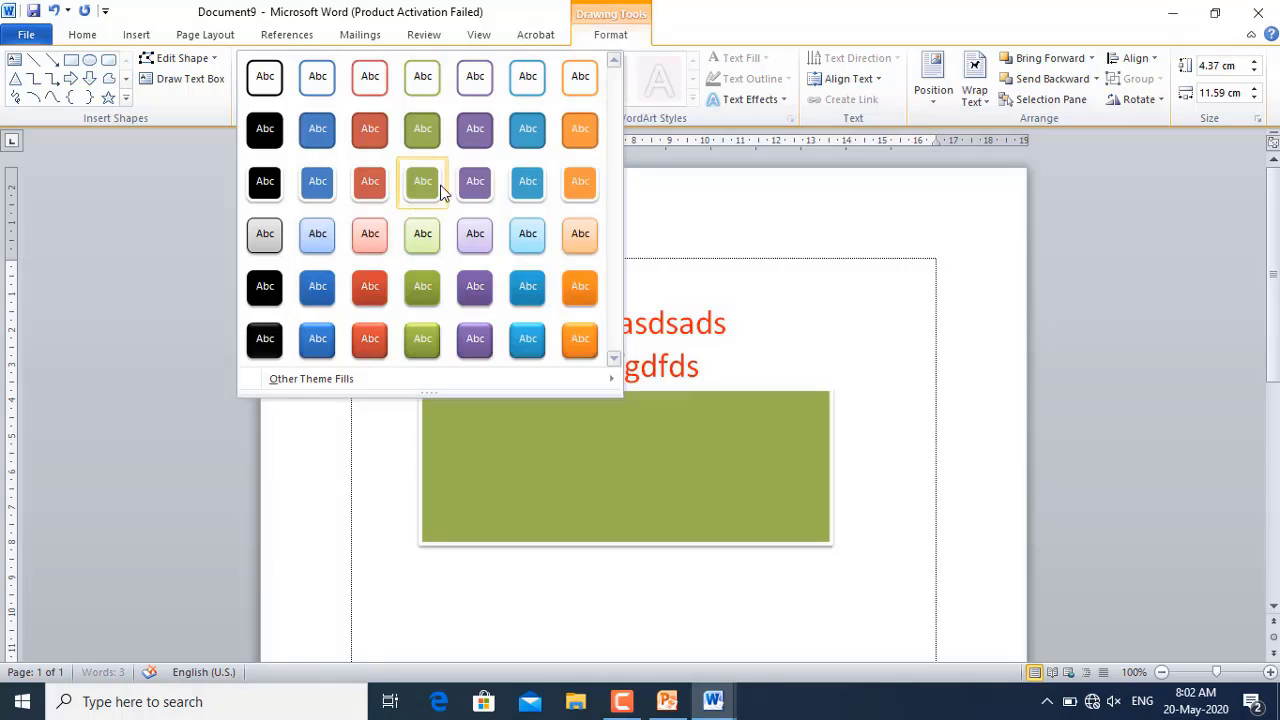
left_click(430, 192)
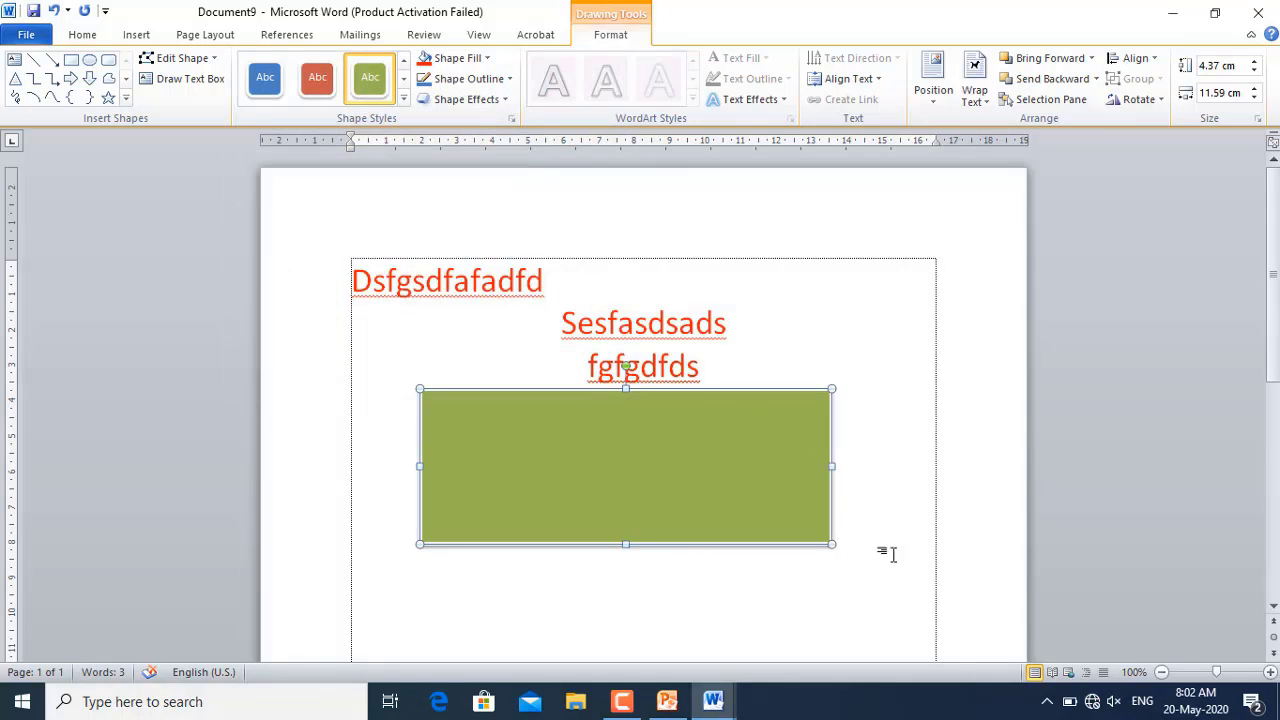
Deselect the rectangle, start Save As for the sample document, and choose Local Disk (E:) as the save location
left_click(548, 281)
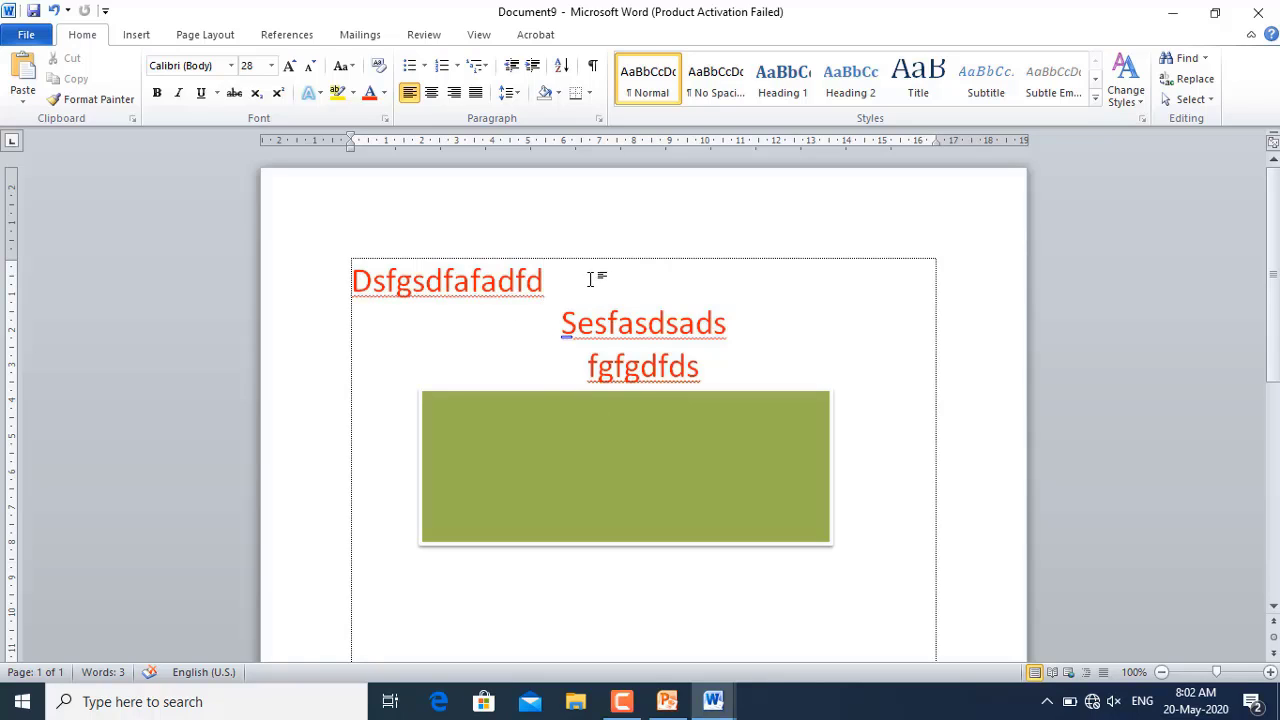
left_click(30, 37)
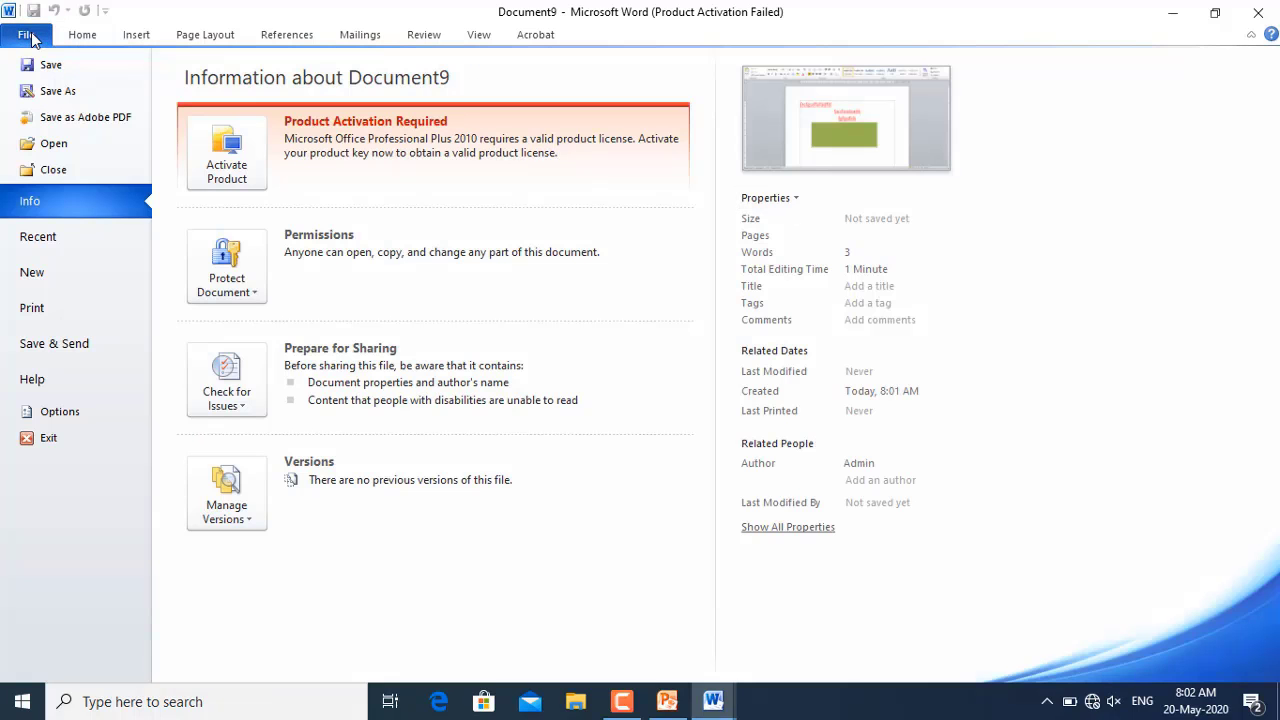
left_click(57, 96)
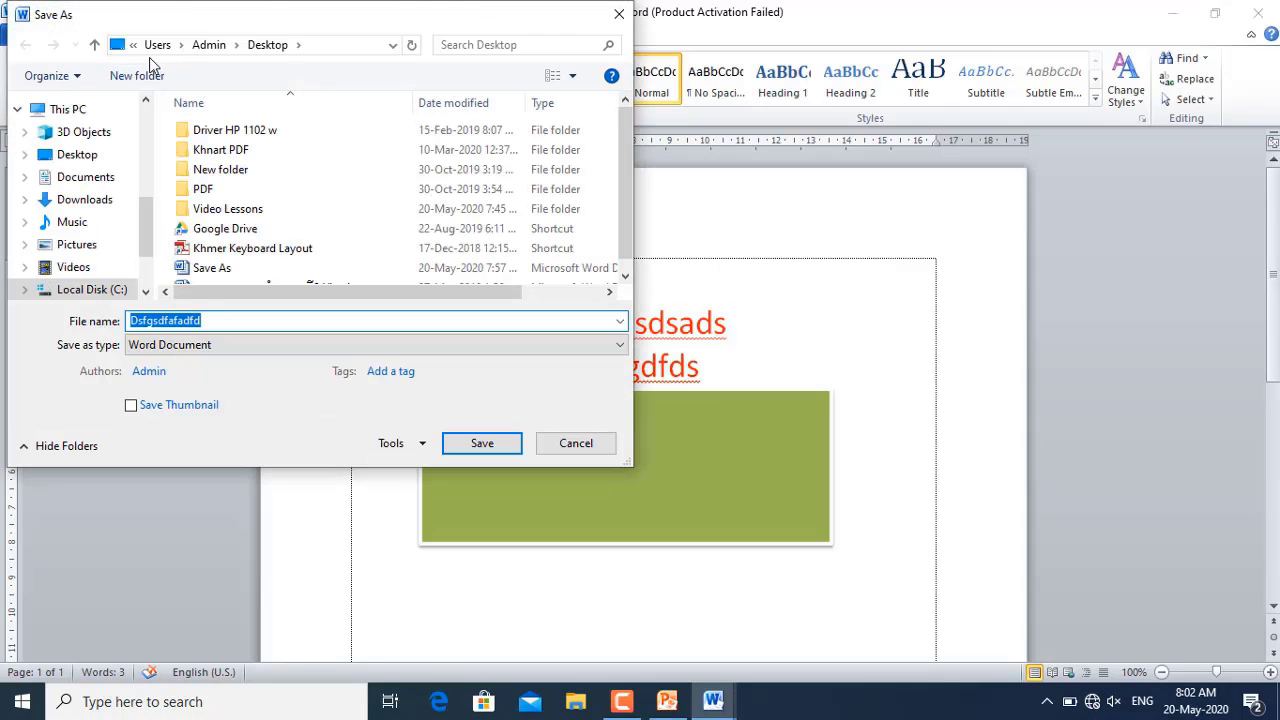
left_click_drag(198, 14, 407, 63)
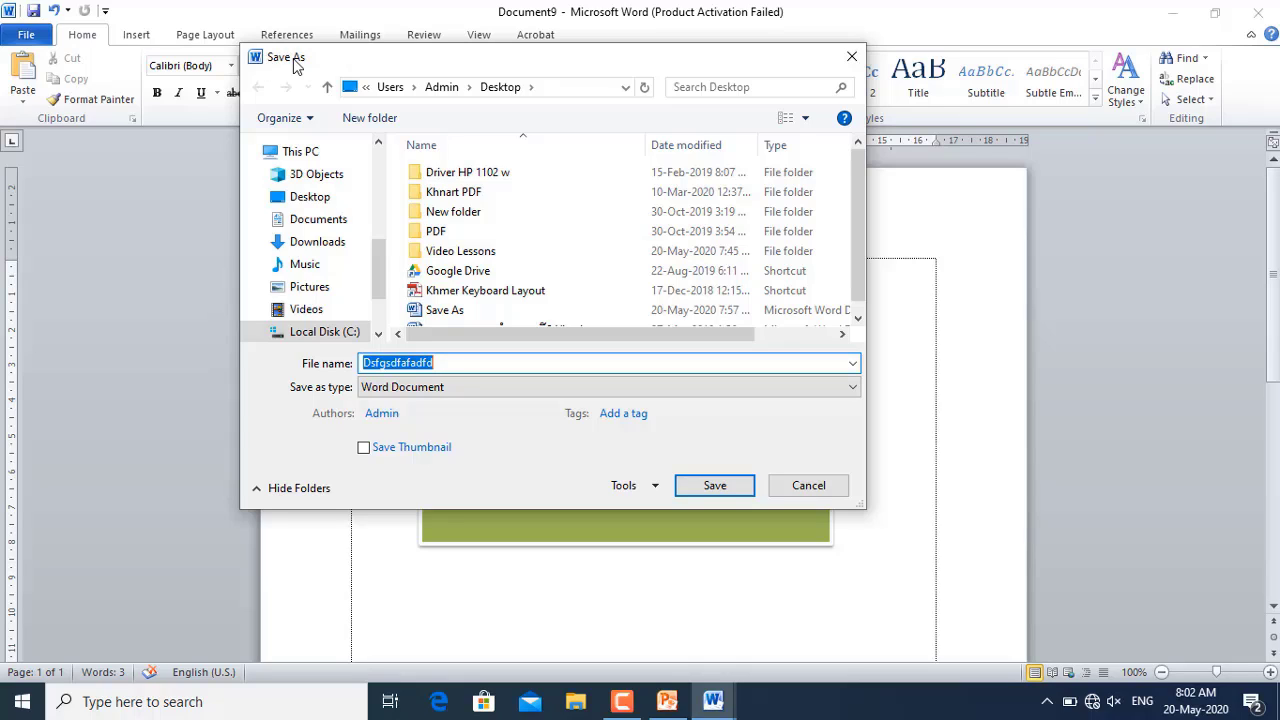
left_click_drag(370, 63, 368, 116)
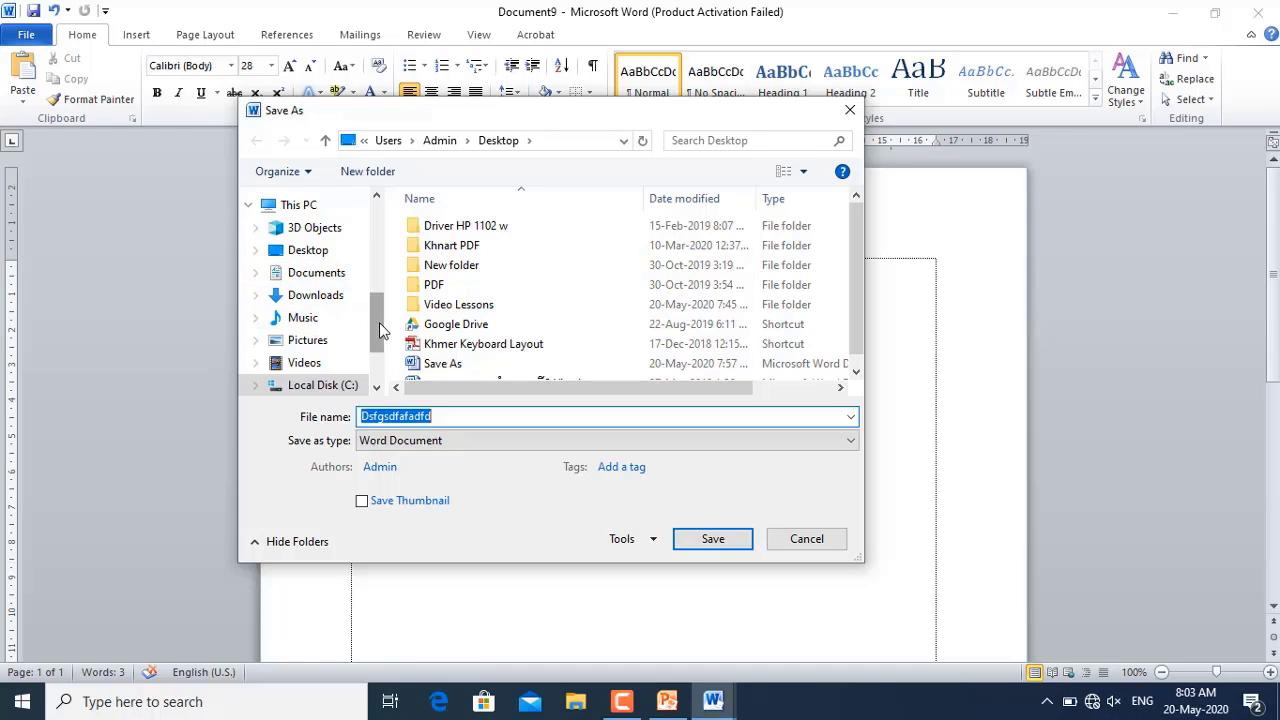
left_click_drag(380, 330, 398, 235)
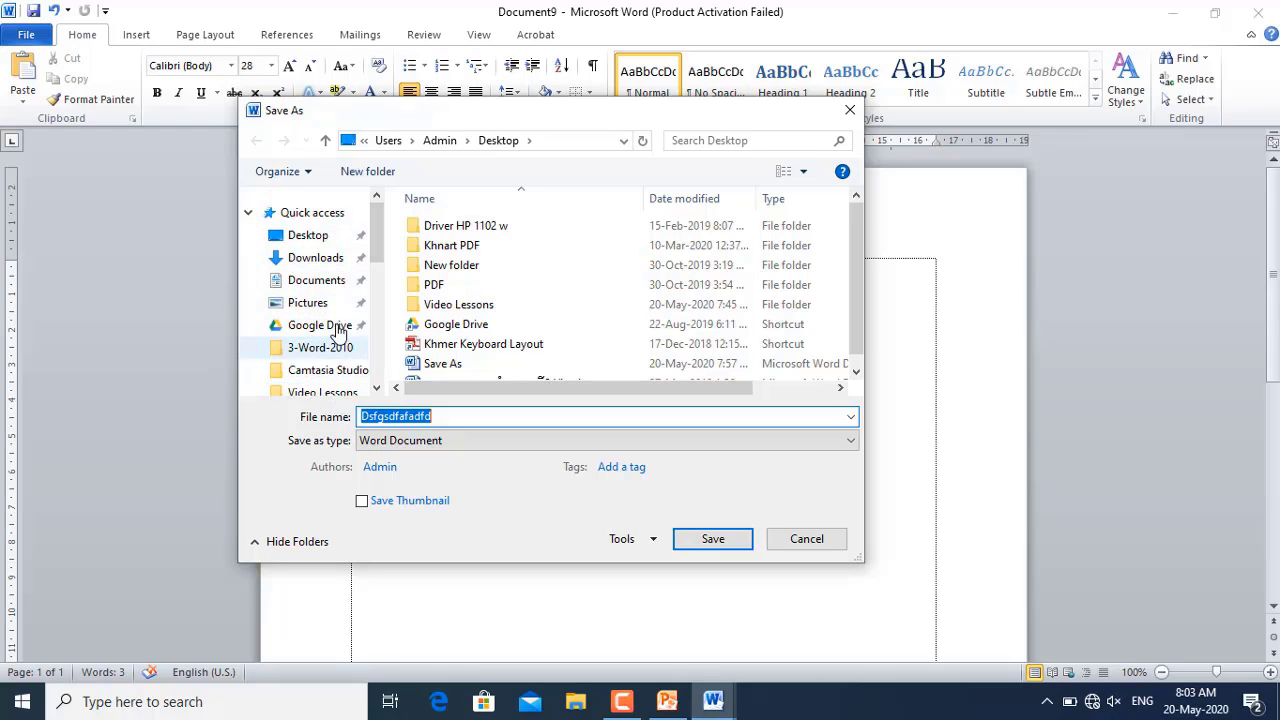
mouse_move(380, 238)
left_mouse_down()
mouse_move(380, 364)
mouse_move(388, 232)
left_mouse_up()
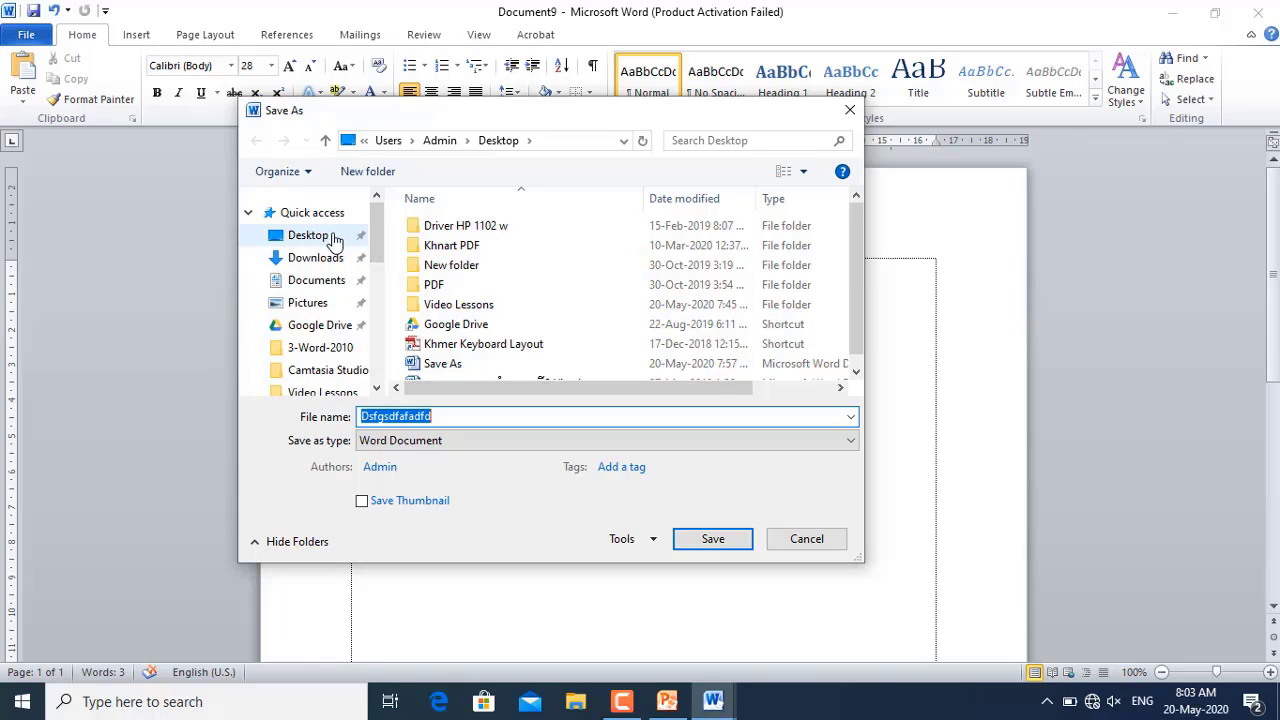
left_click_drag(386, 226, 373, 332)
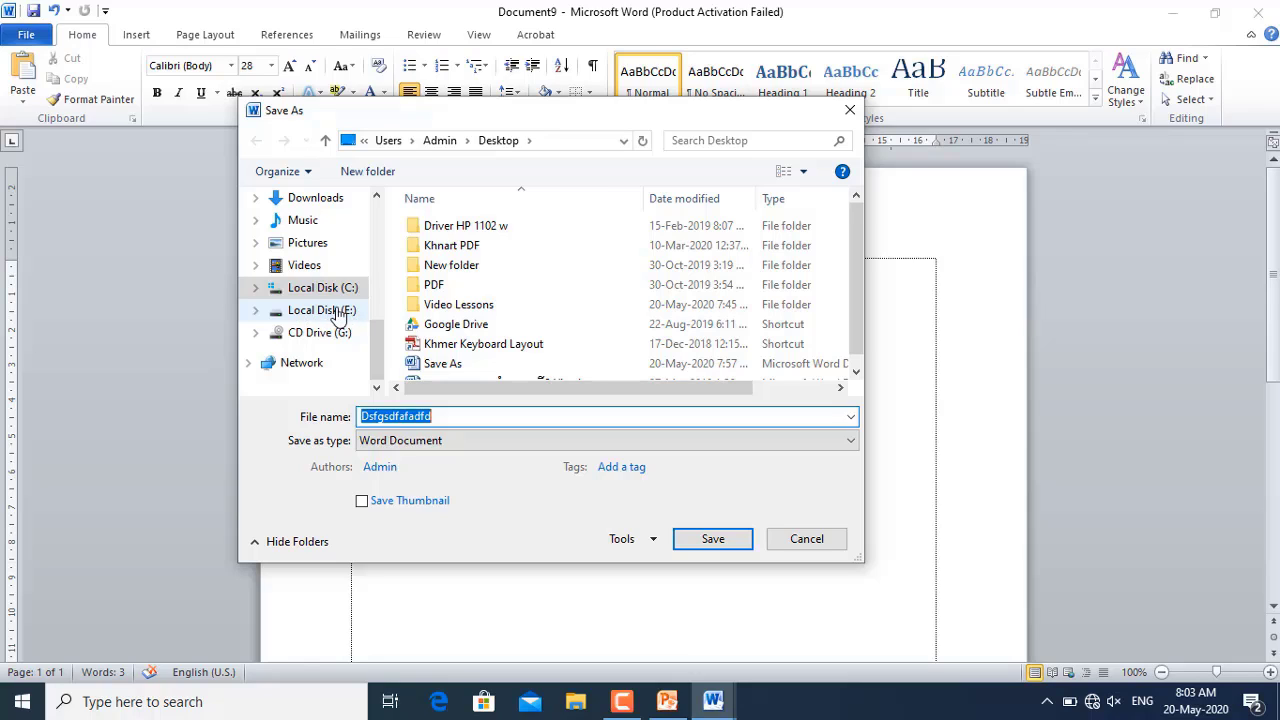
left_click(318, 312)
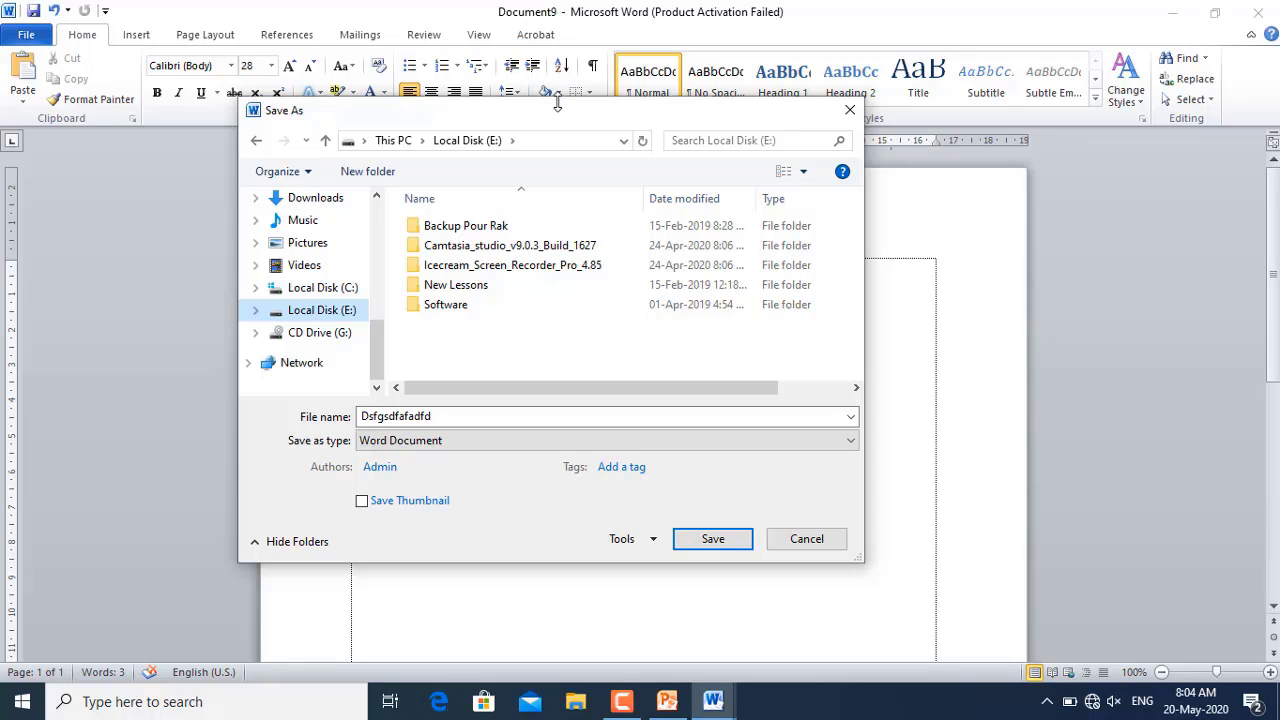
Replace the suggested file name with "ចម្រៀង" and save the file as a Word Document
left_click_drag(562, 119, 585, 529)
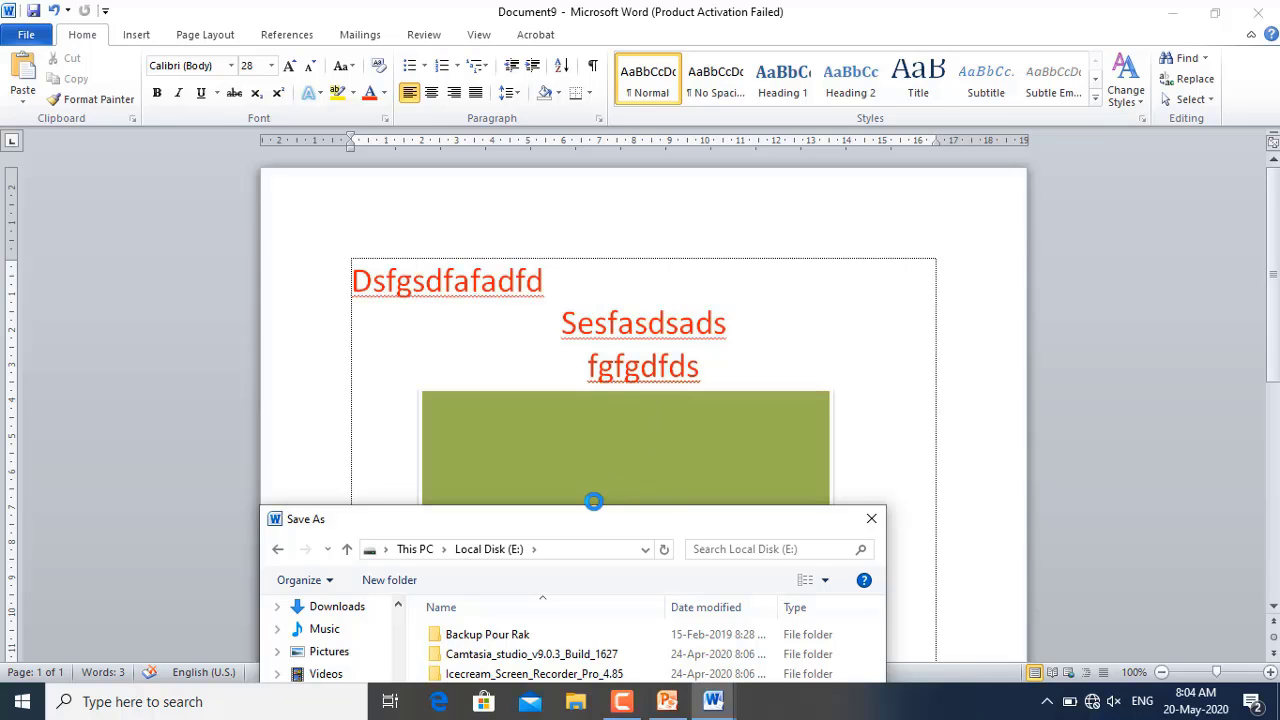
left_click_drag(593, 521, 662, 194)
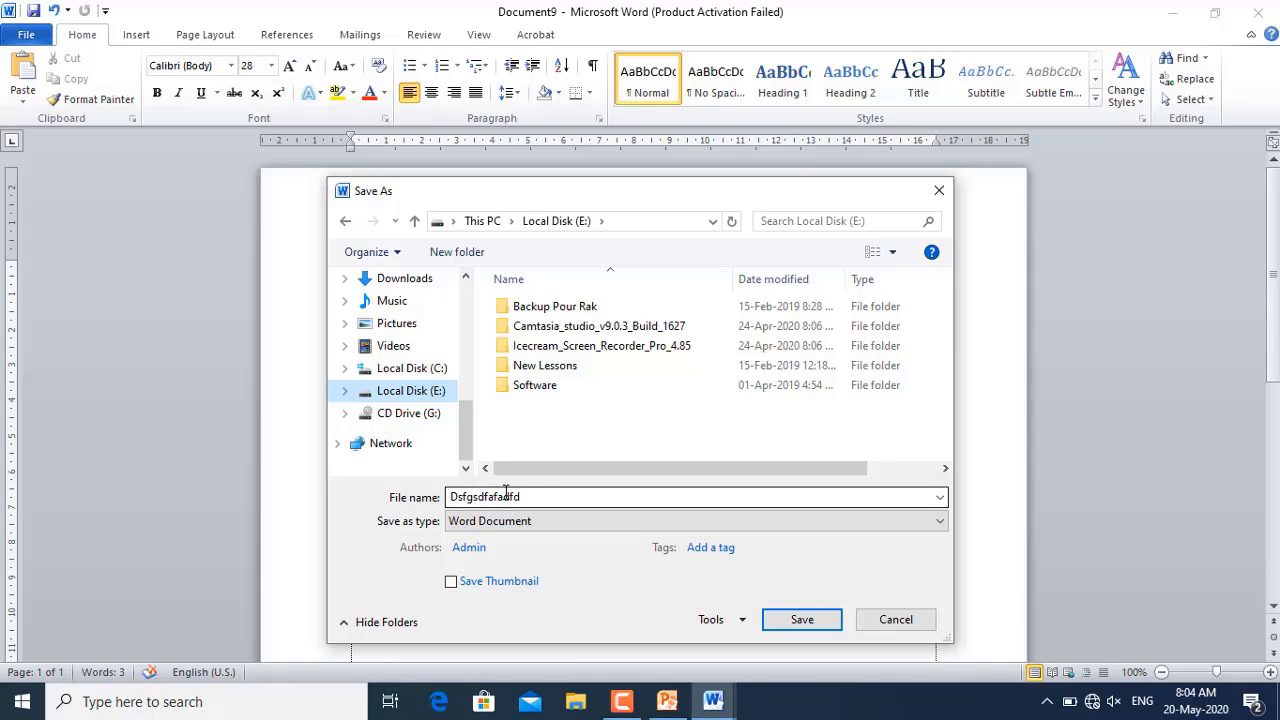
double_click(535, 497)
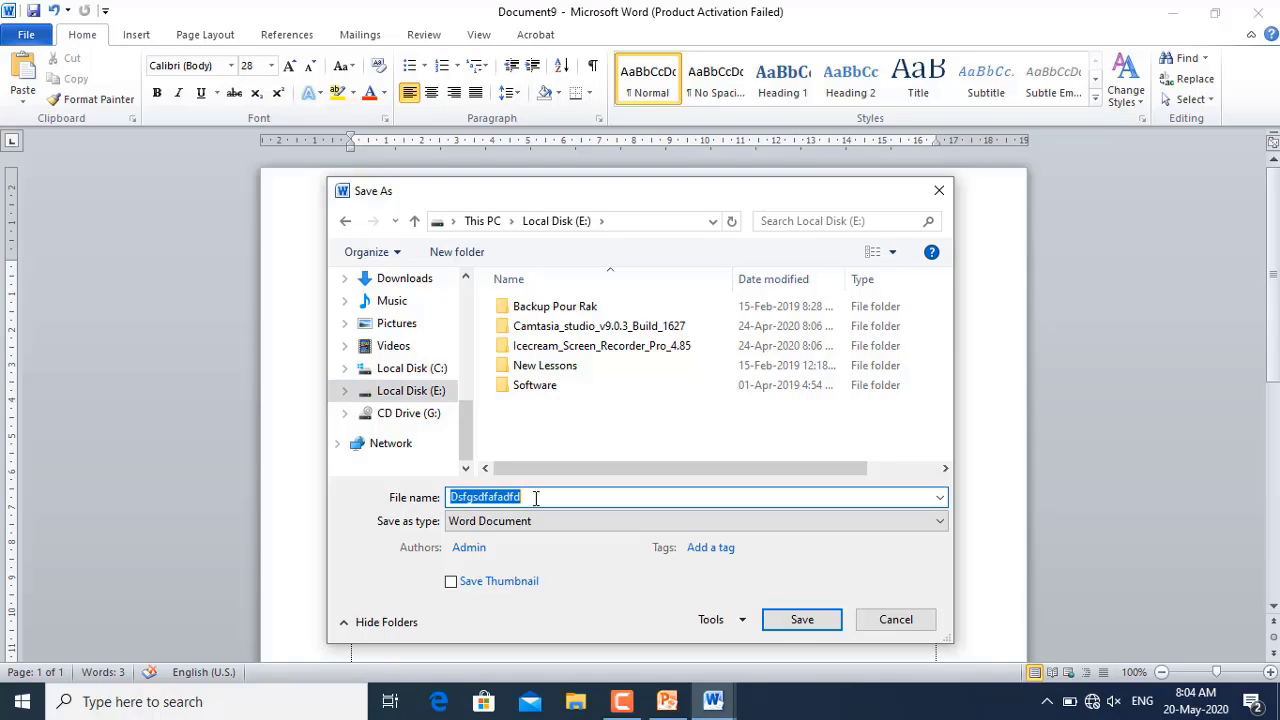
left_click_drag(614, 196, 617, 325)
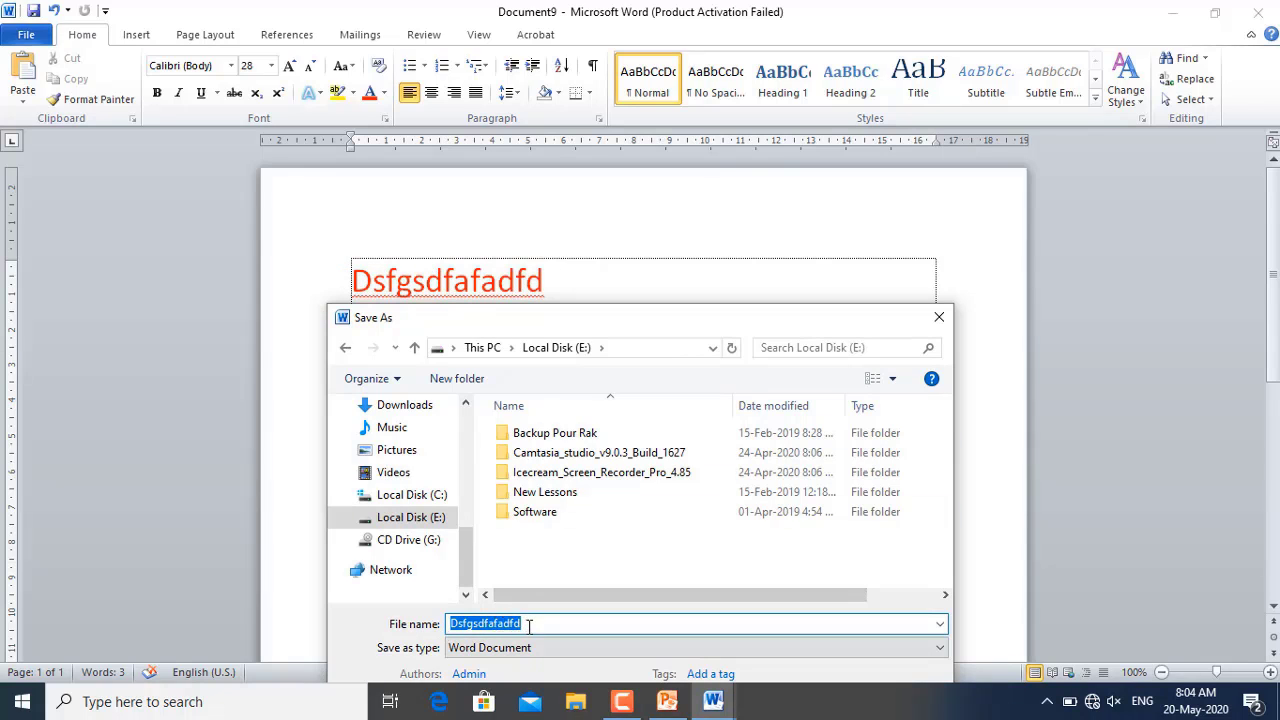
key("BackSpace")
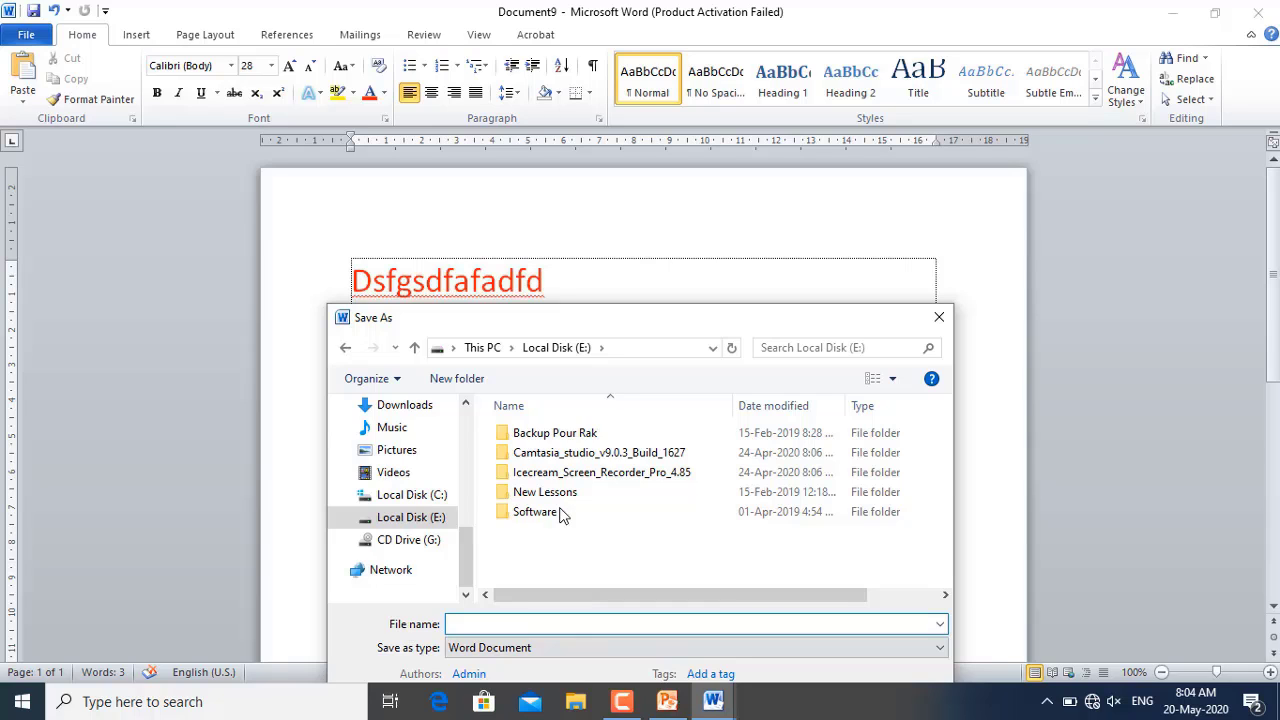
left_click_drag(640, 329, 638, 192)
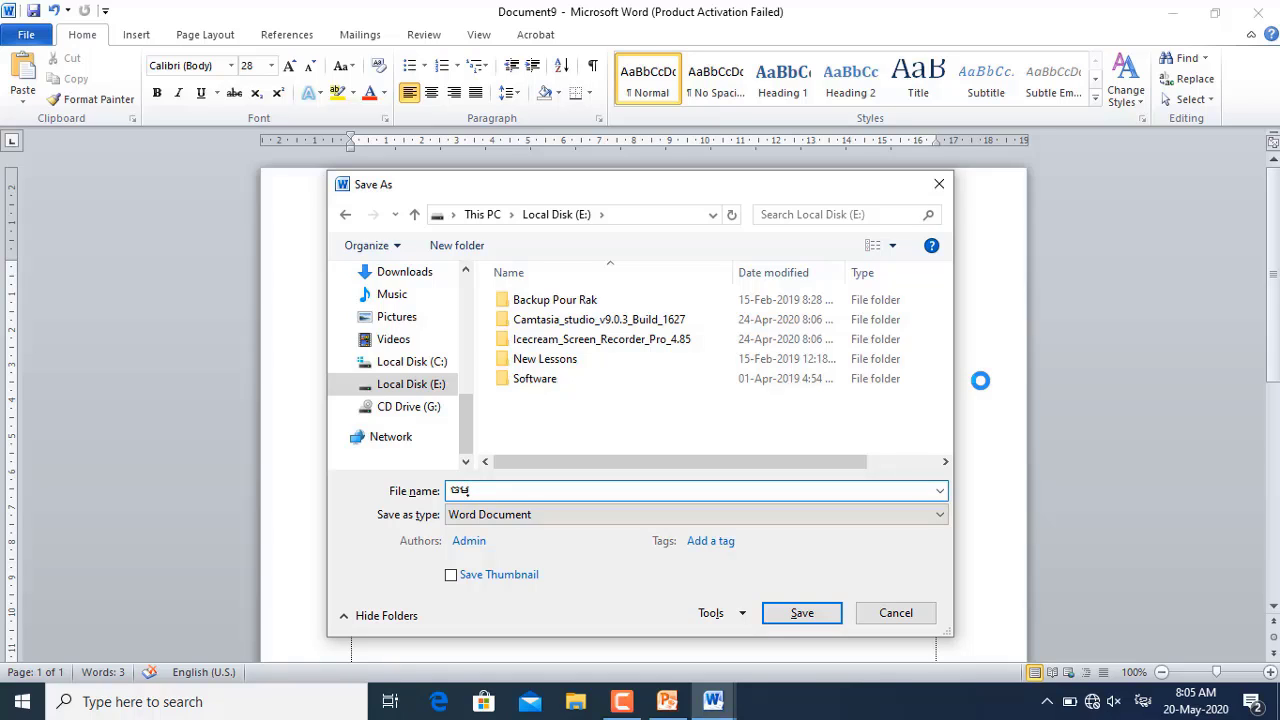
type("্যা")
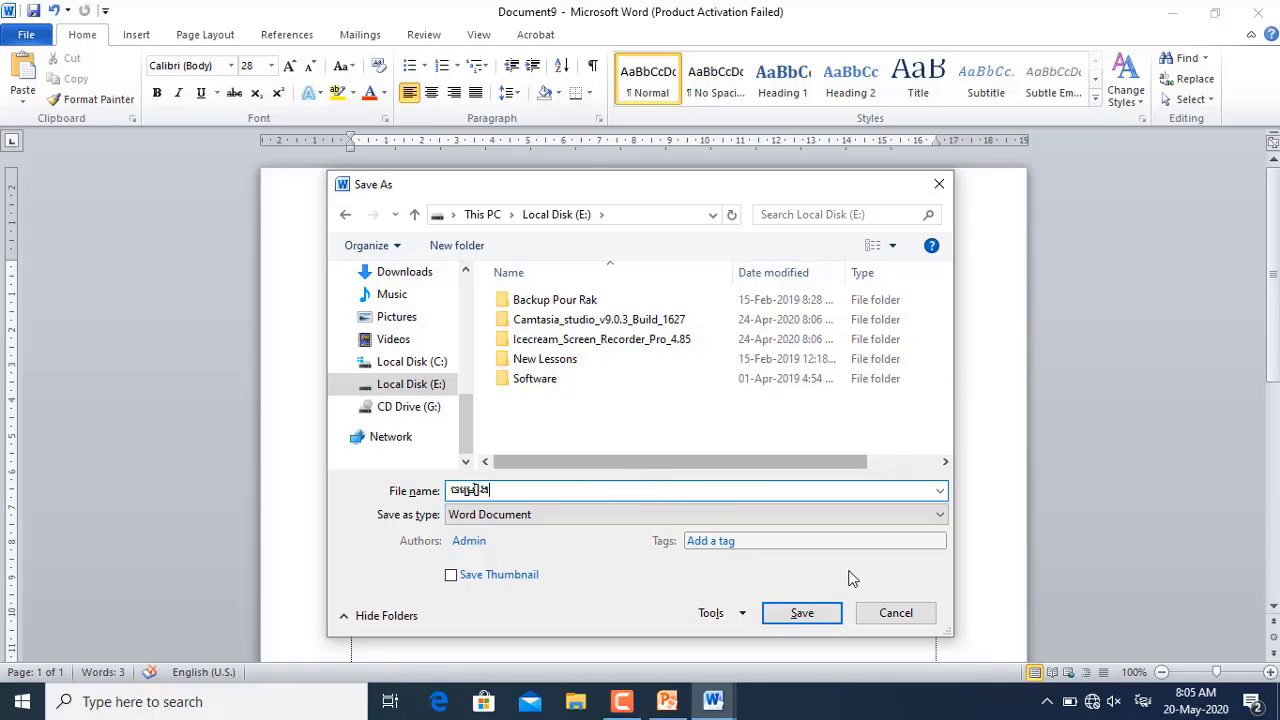
left_click(818, 617)
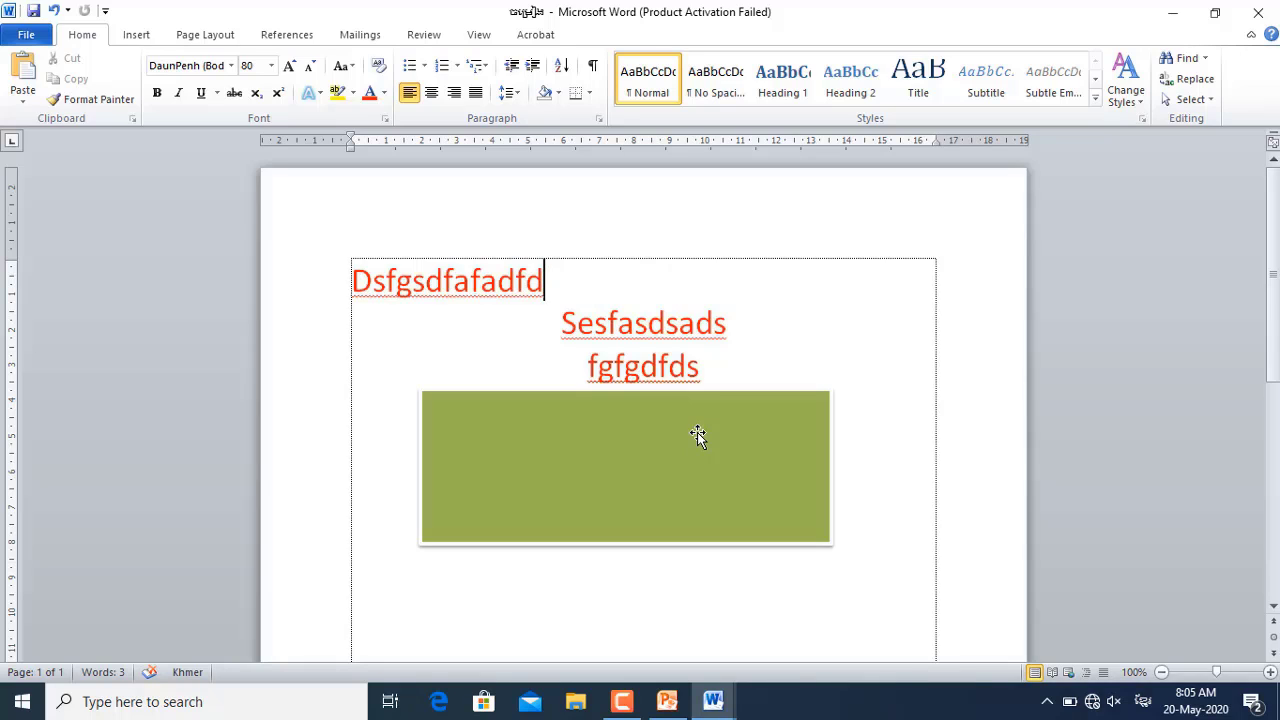
left_click(629, 710)
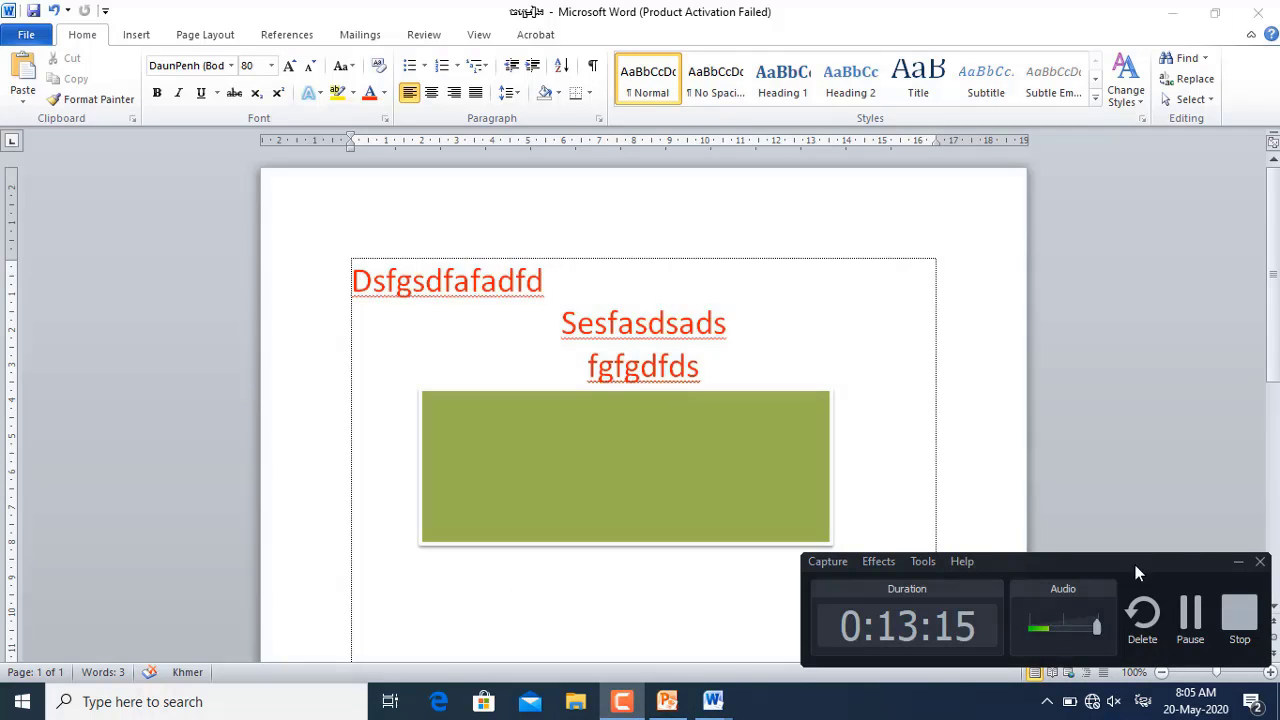
left_click(1238, 562)
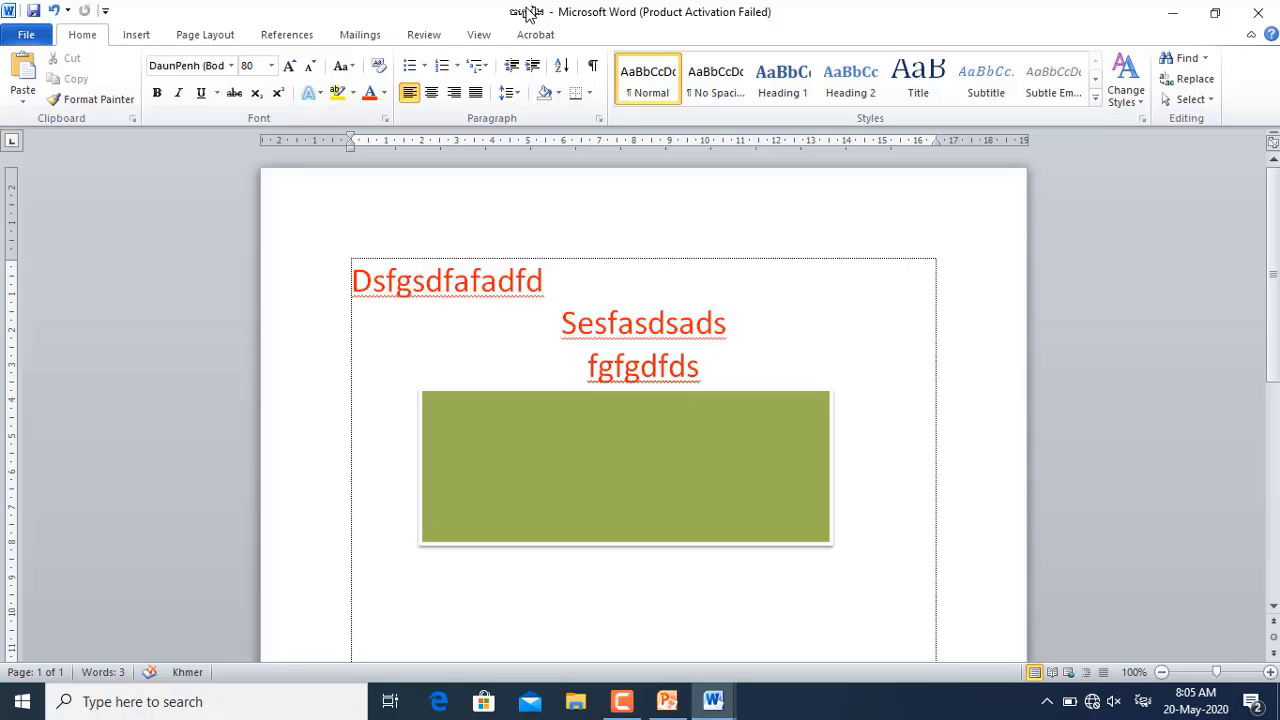
Close the saved sample document and switch to the already open Word document "Save As"
left_click(1256, 14)
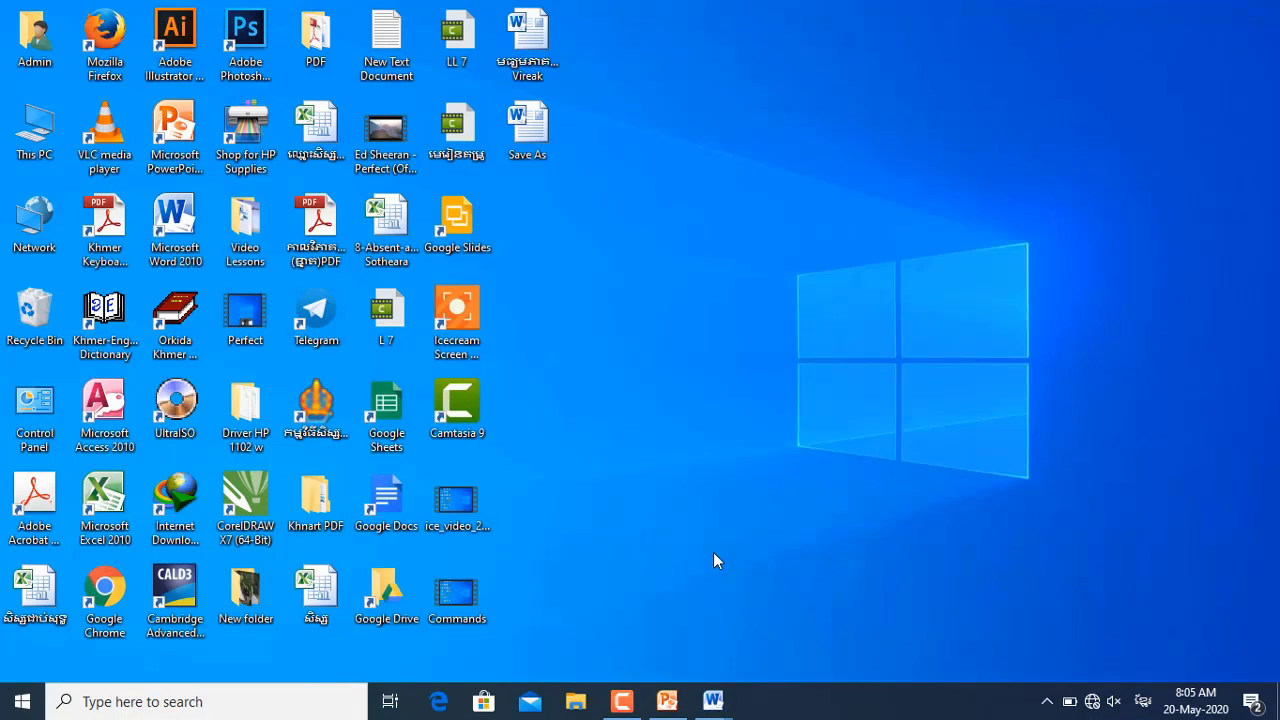
left_click(682, 700)
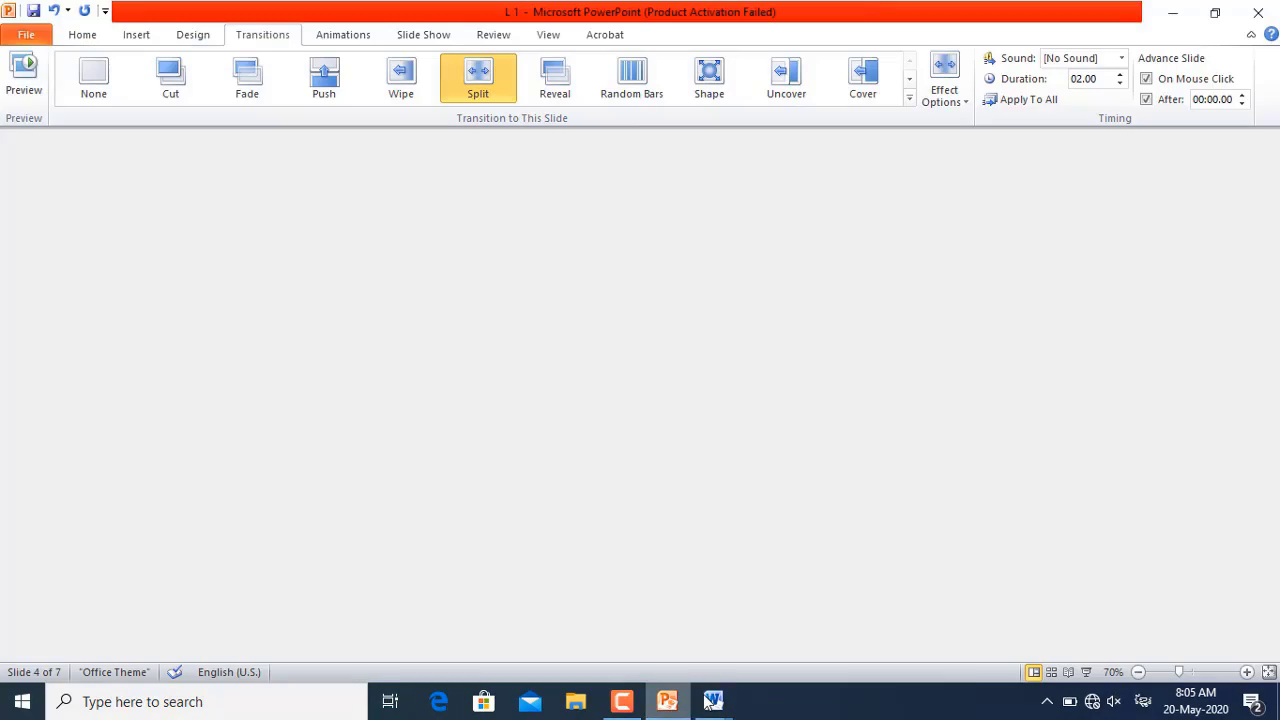
left_click(1178, 10)
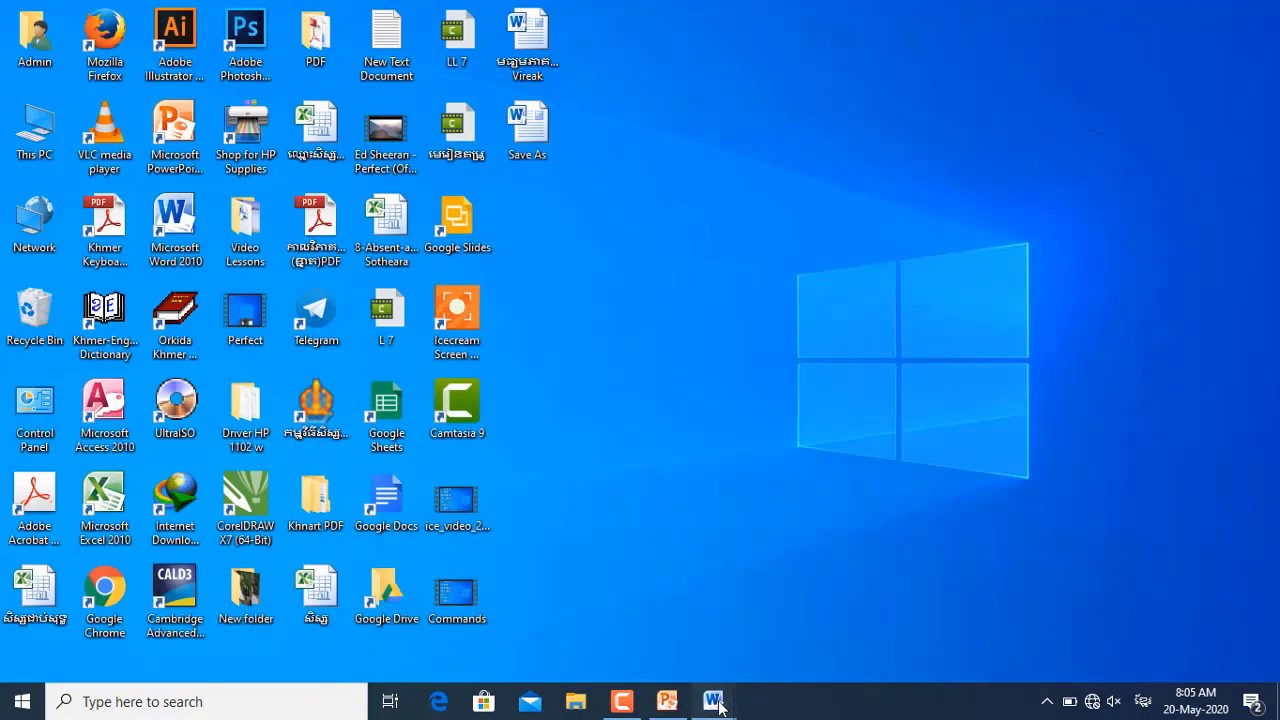
mouse_move(712, 700)
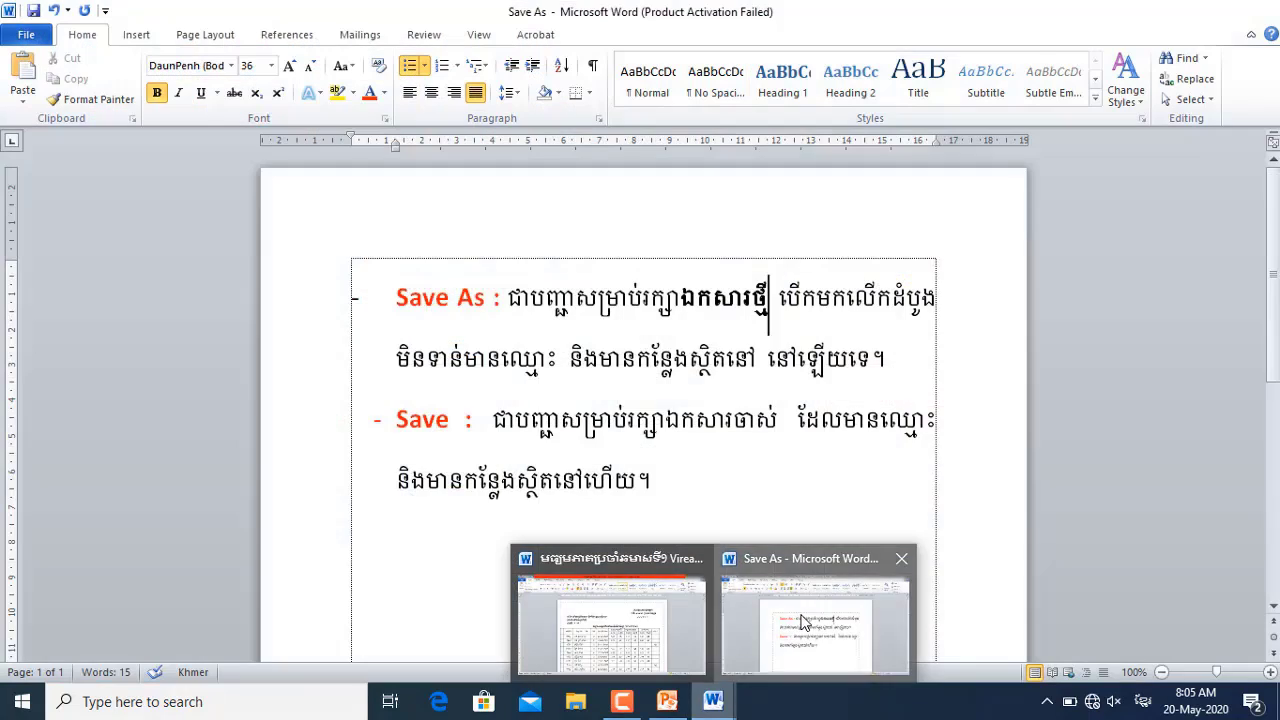
left_click(808, 614)
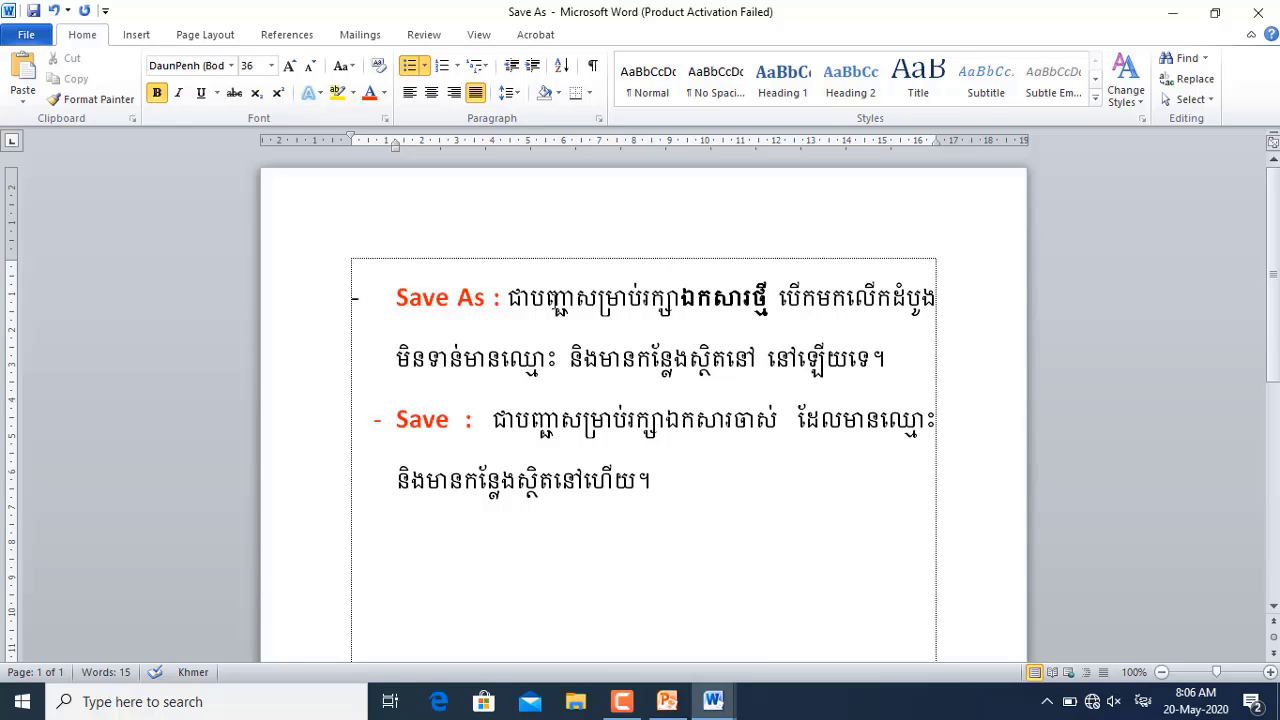
Open the saved document "ចម្រៀង" from Local Disk (E:) and look over its page
left_click(30, 38)
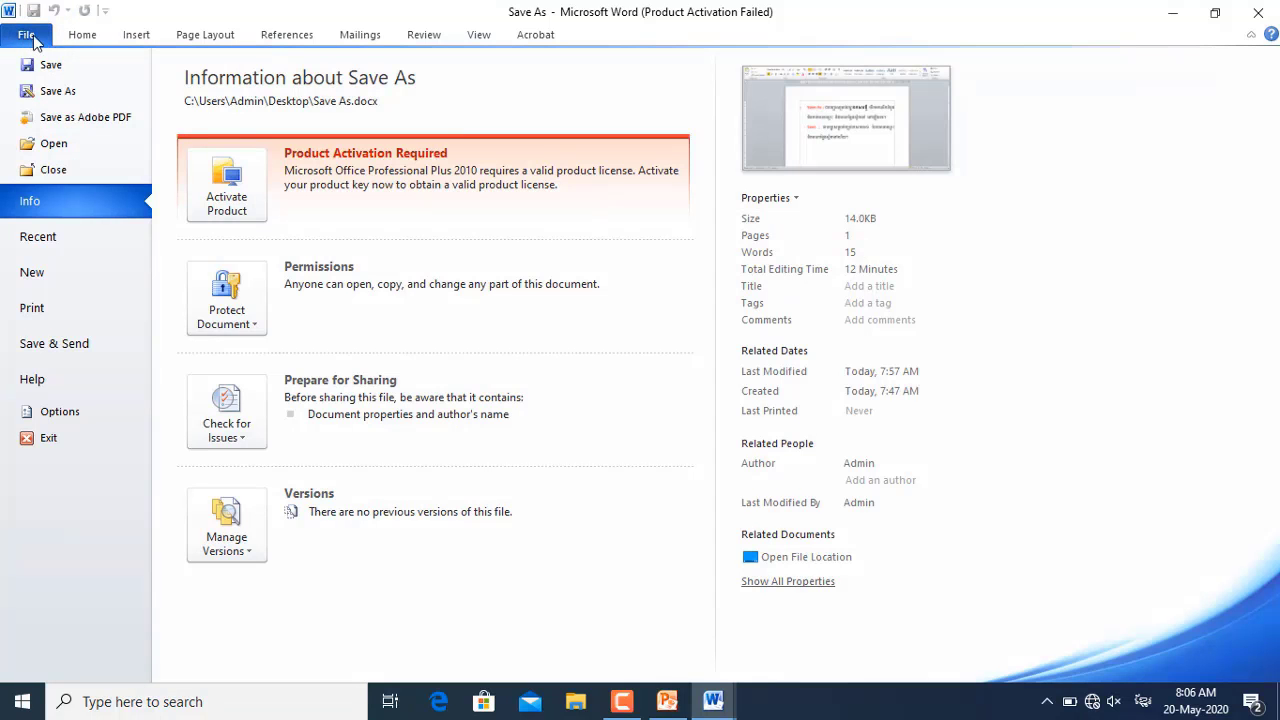
left_click(55, 144)
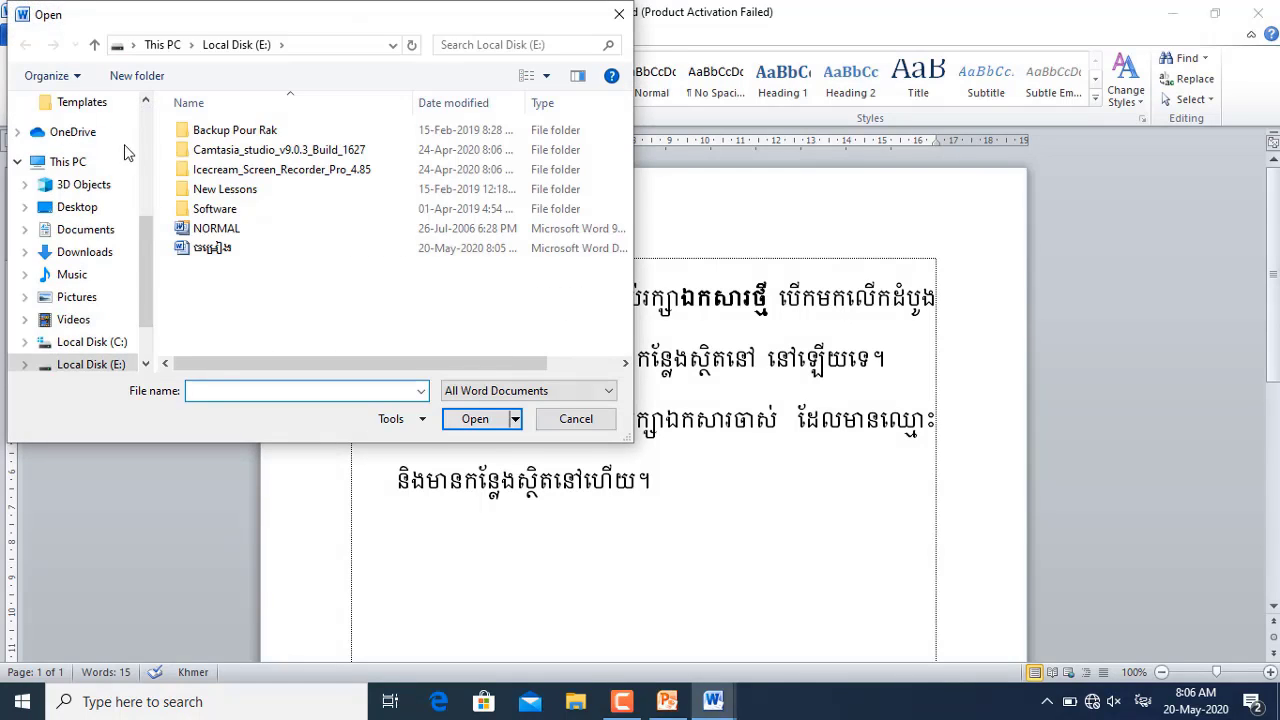
mouse_move(149, 282)
left_mouse_down()
mouse_move(149, 222)
mouse_move(170, 285)
left_mouse_up()
scroll(110, 285, "down", 2)
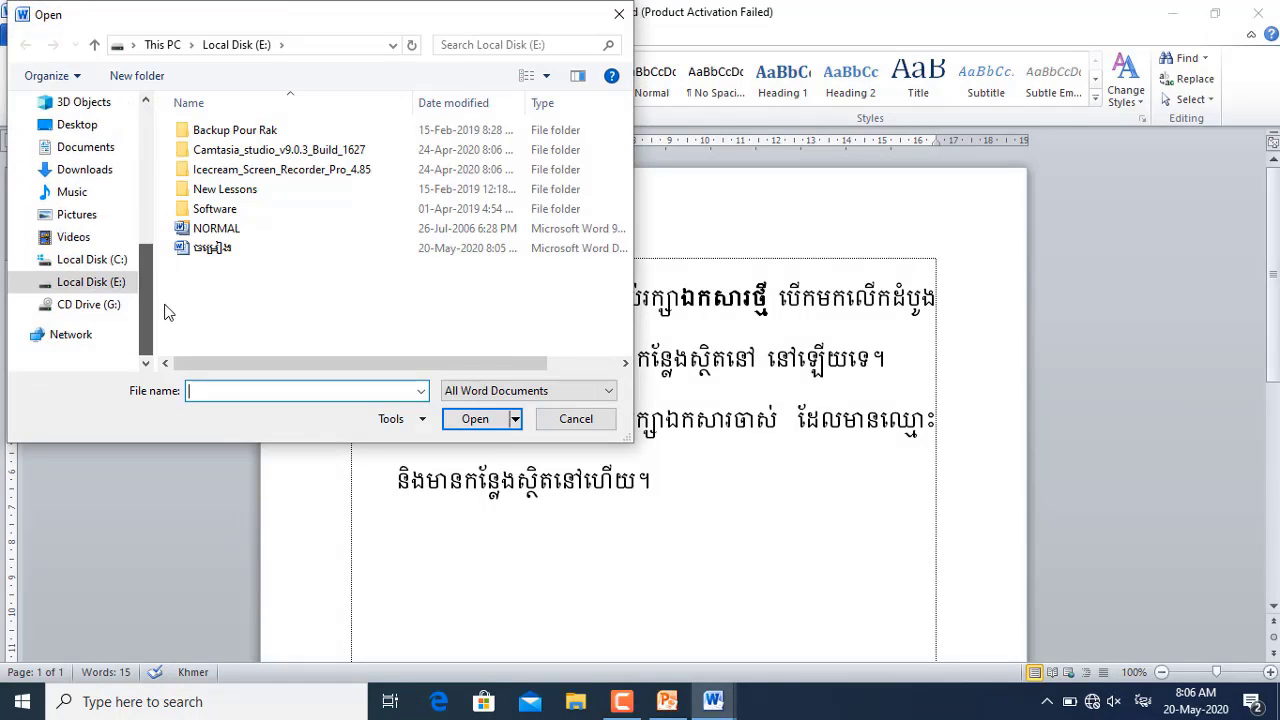
left_click(98, 287)
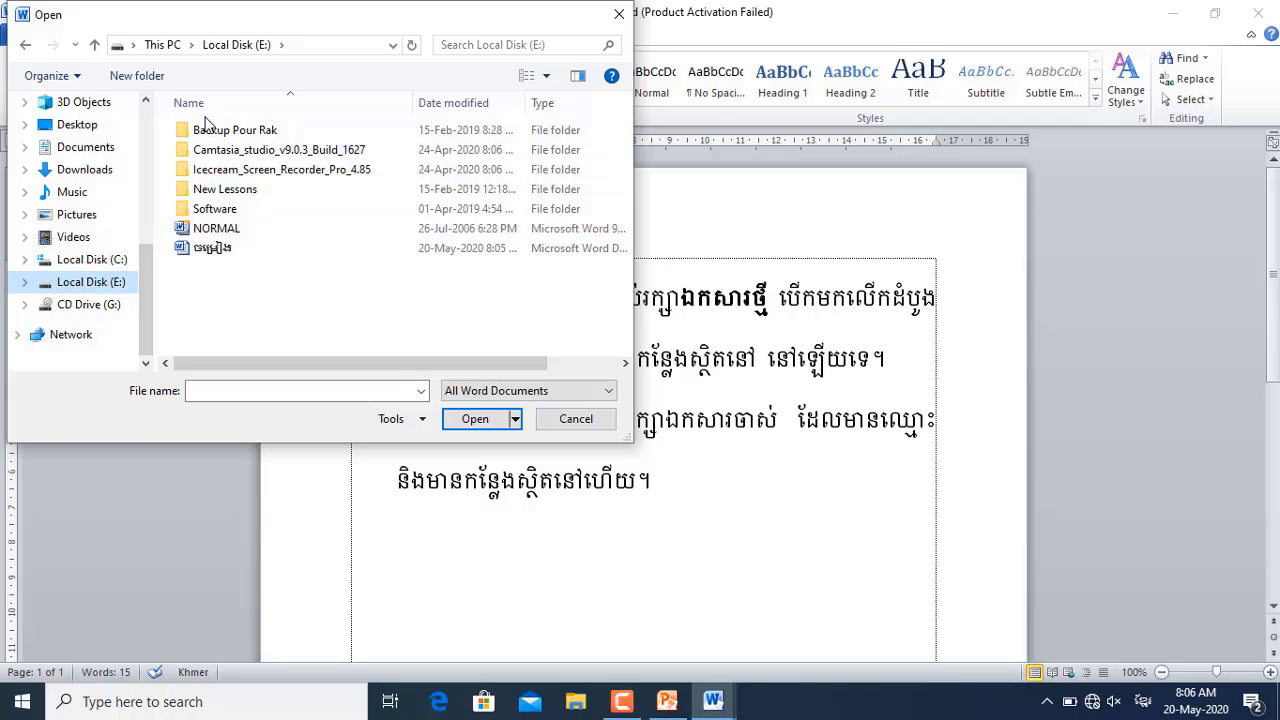
left_click(227, 254)
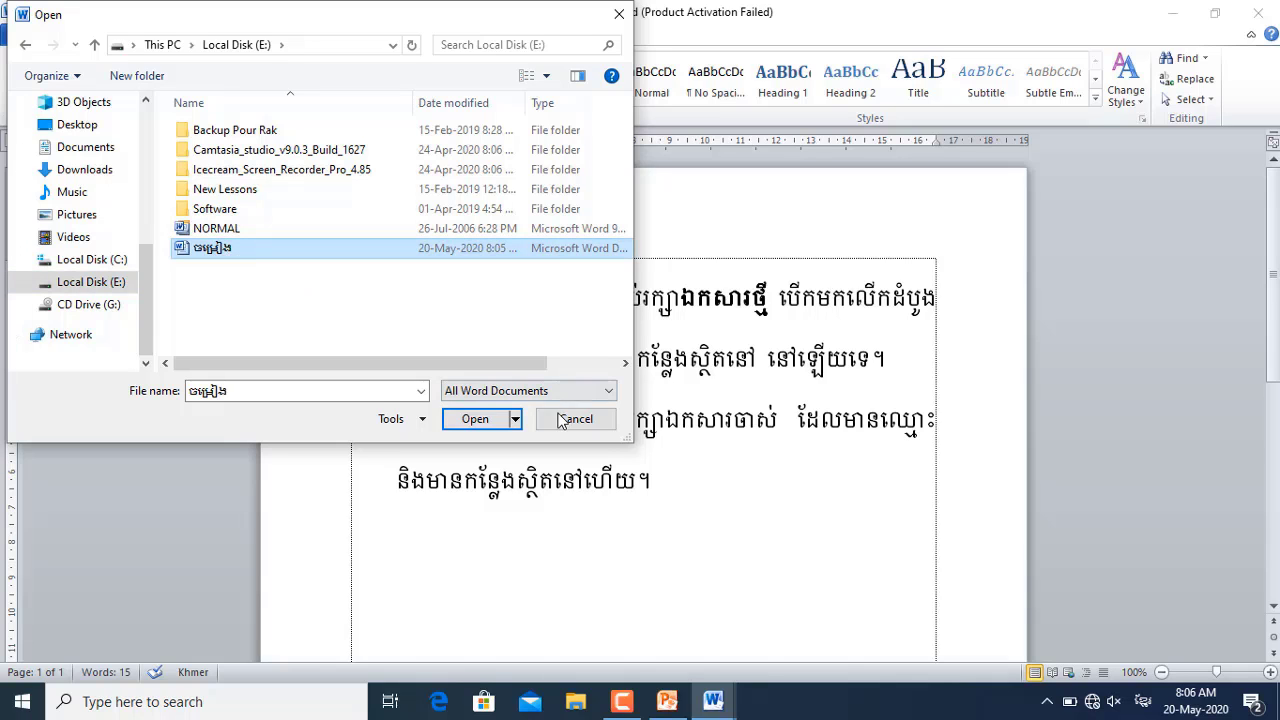
left_click(468, 419)
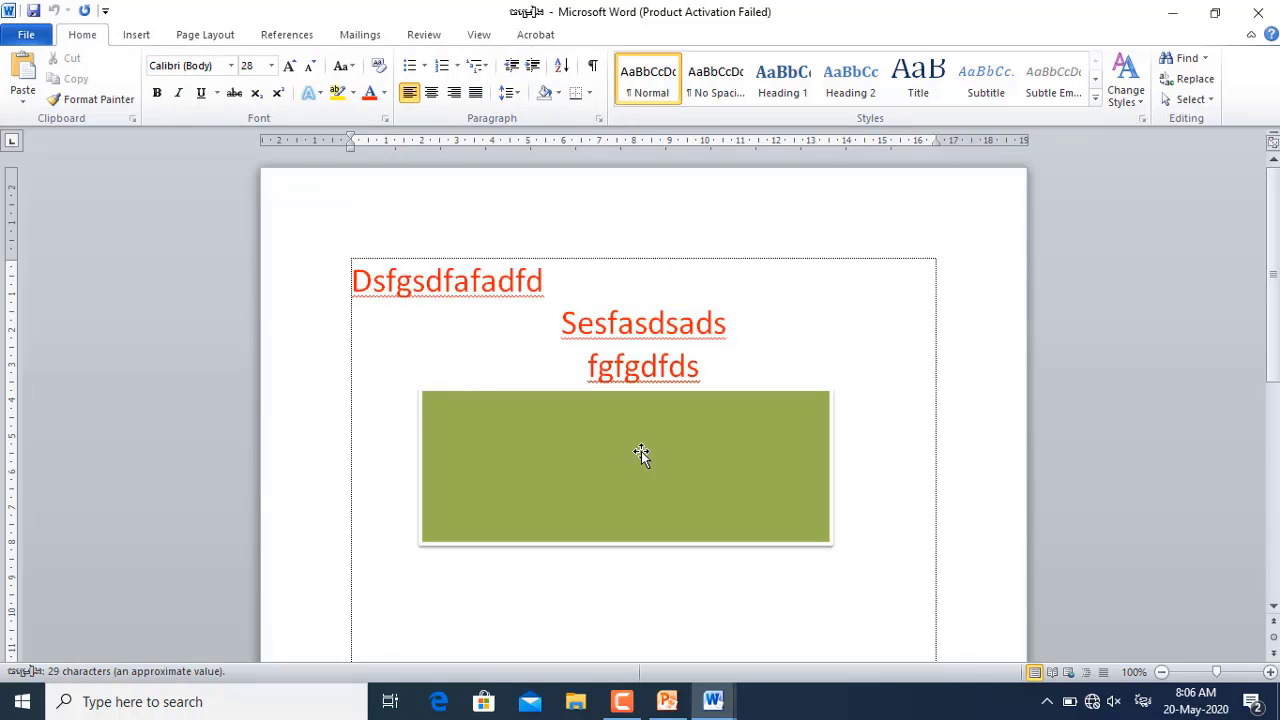
scroll(712, 402, "down", 1)
scroll(723, 446, "down", 5)
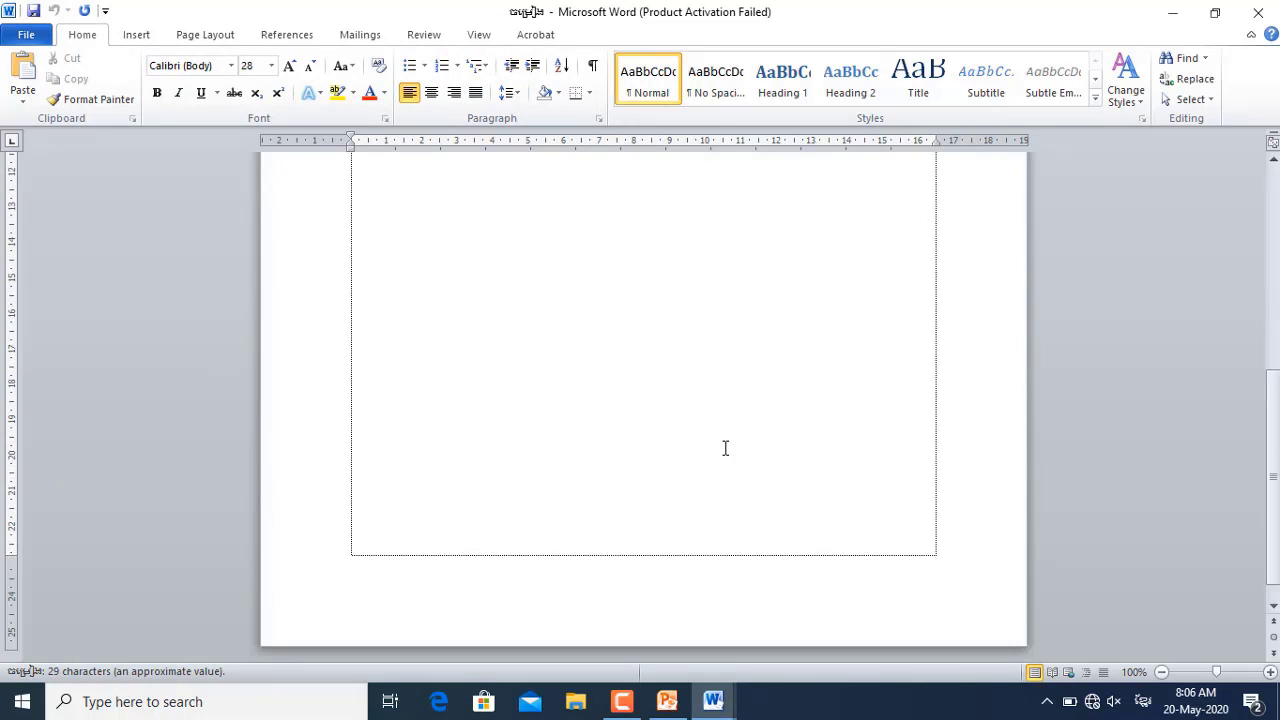
scroll(723, 446, "up", 6)
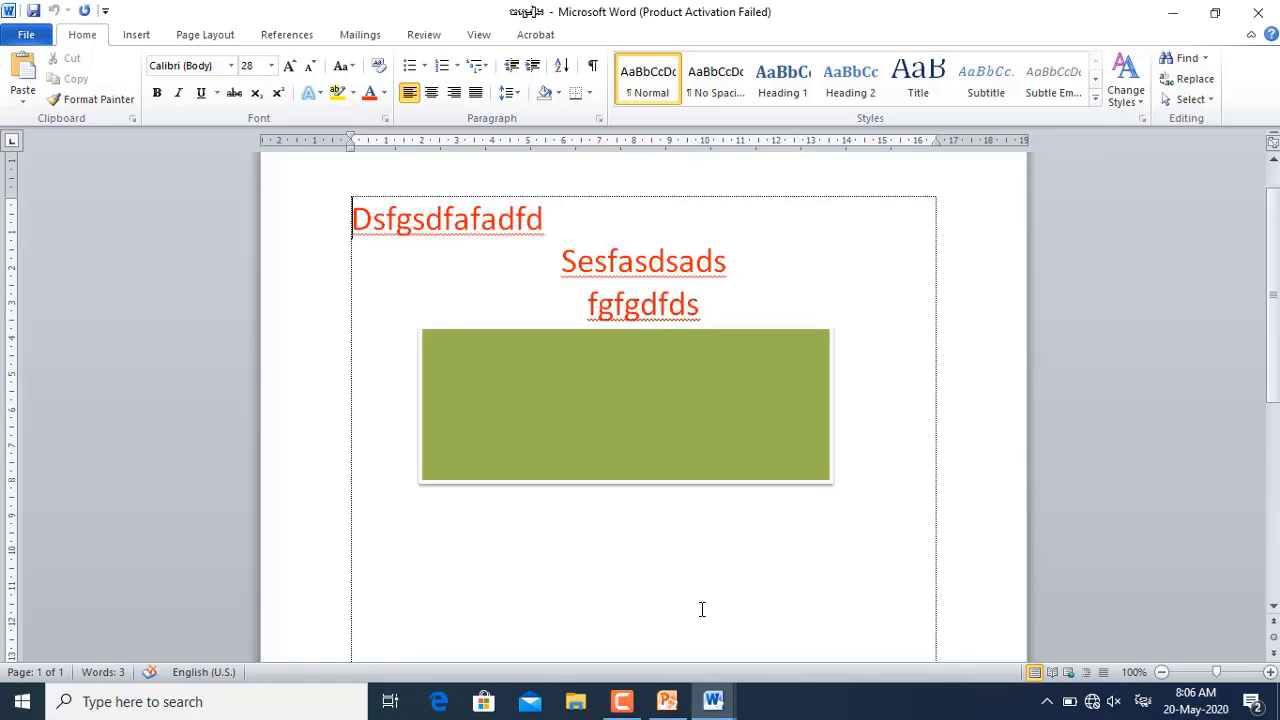
left_click(624, 701)
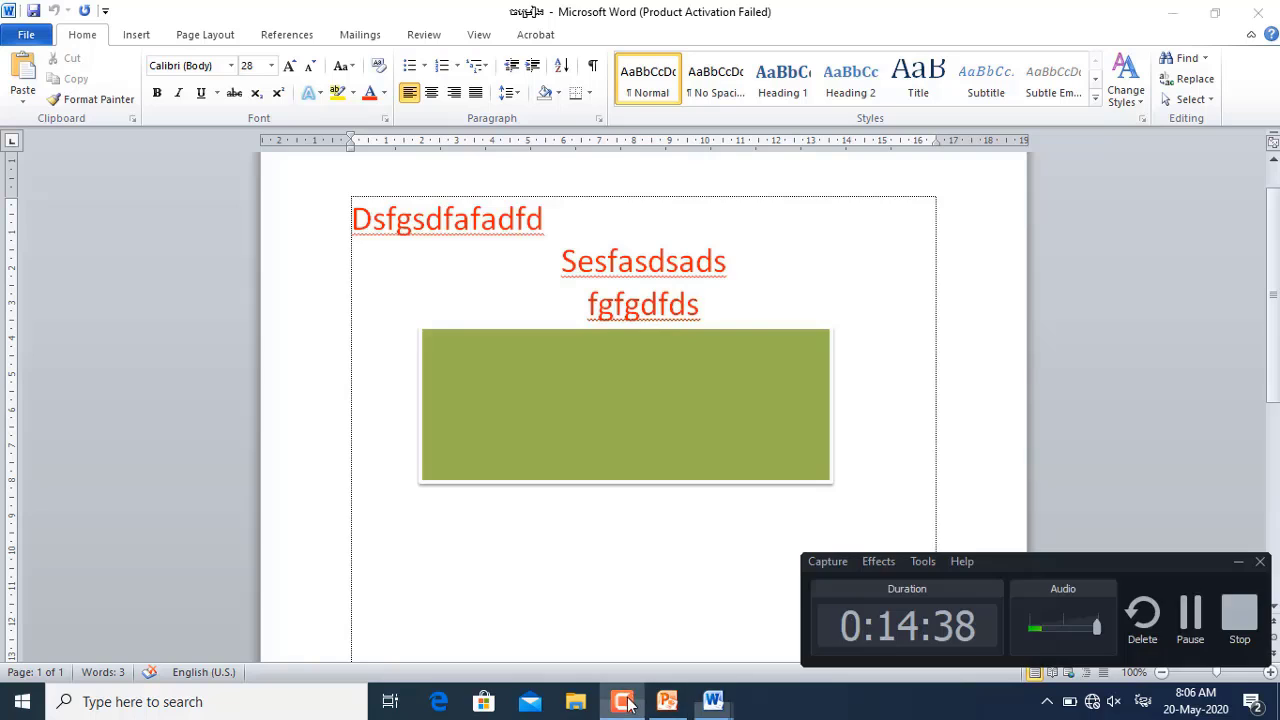
left_click(1190, 615)
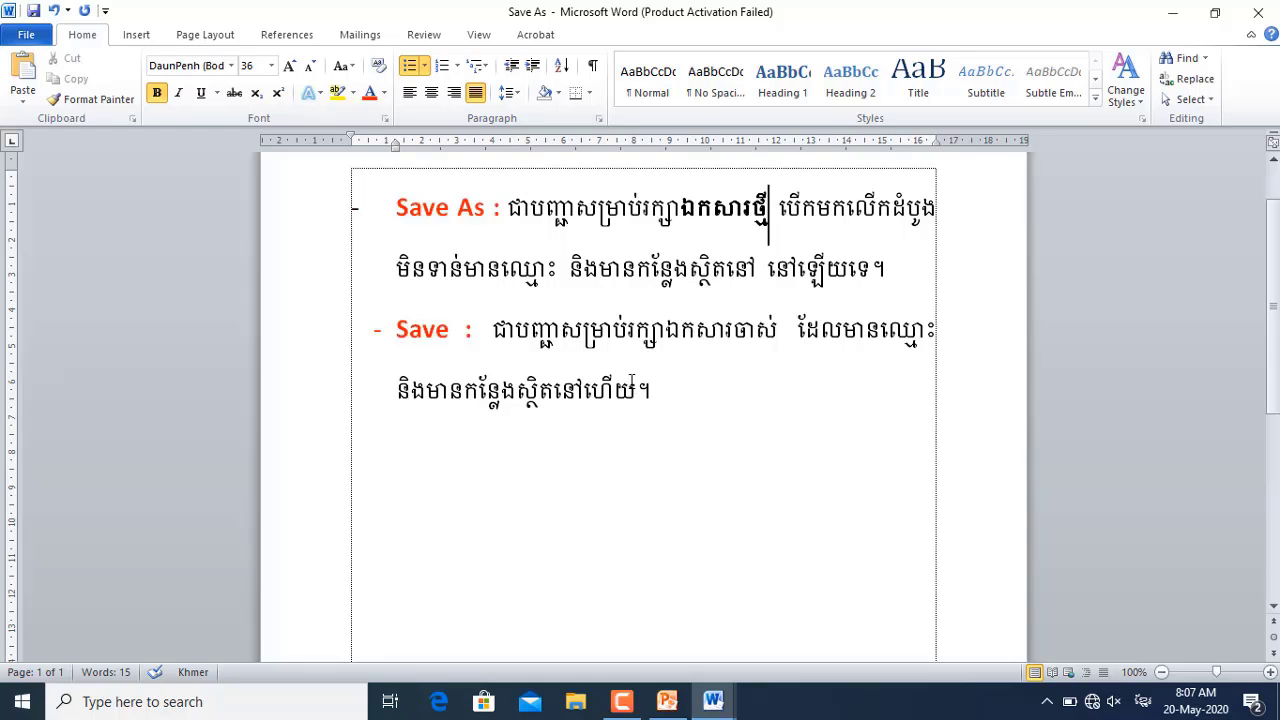
left_click(622, 708)
Open the Word document "ចម្រៀង" again from Local Disk (E:)
left_click(24, 35)
left_click(55, 144)
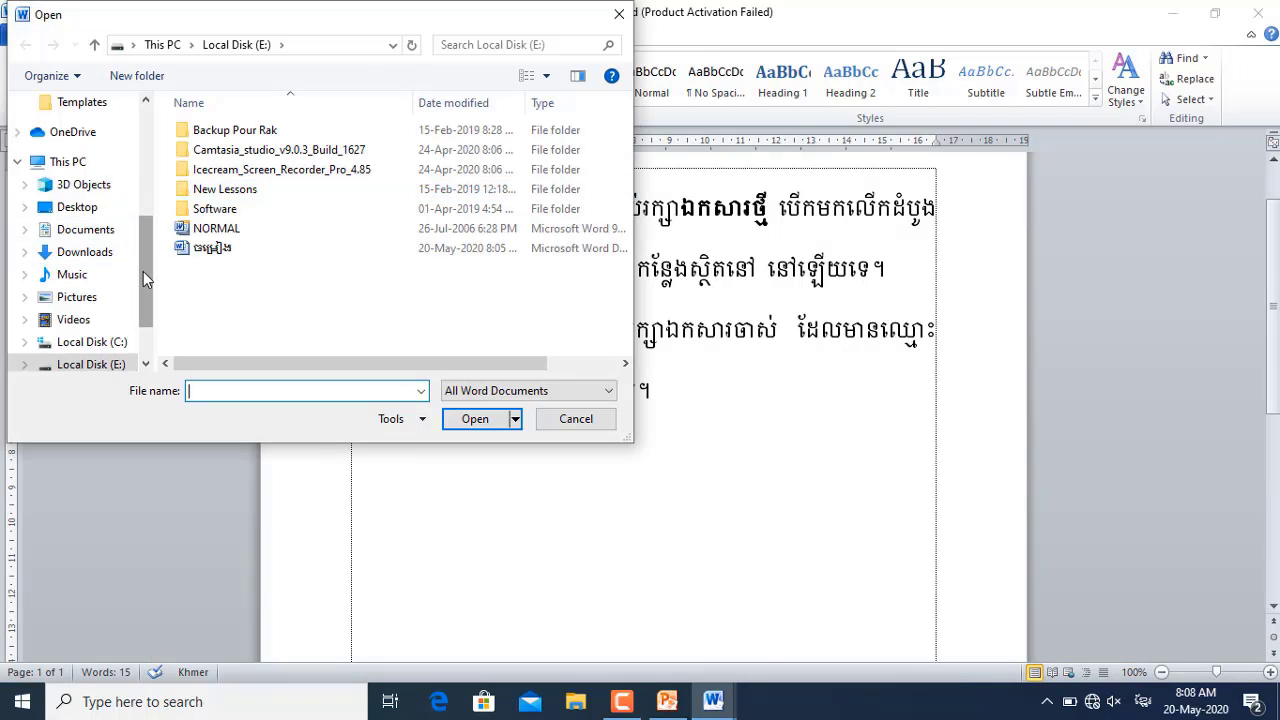
scroll(140, 270, "down", 2)
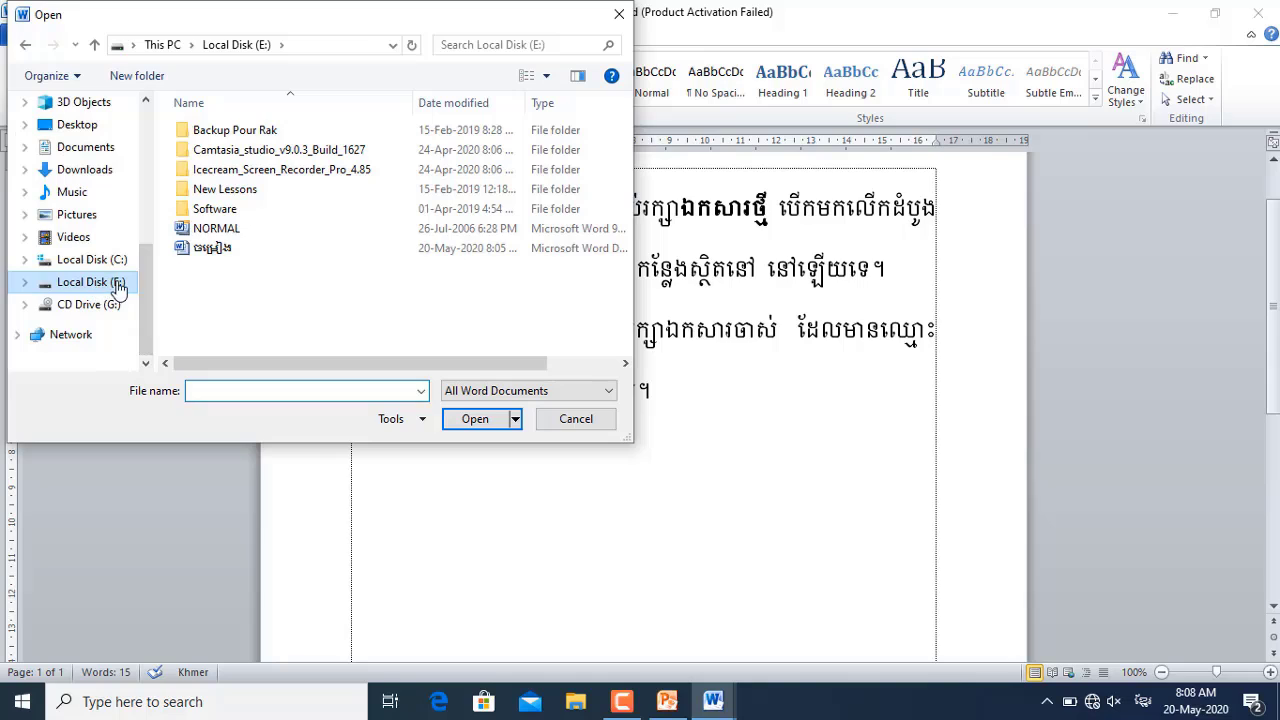
left_click(112, 284)
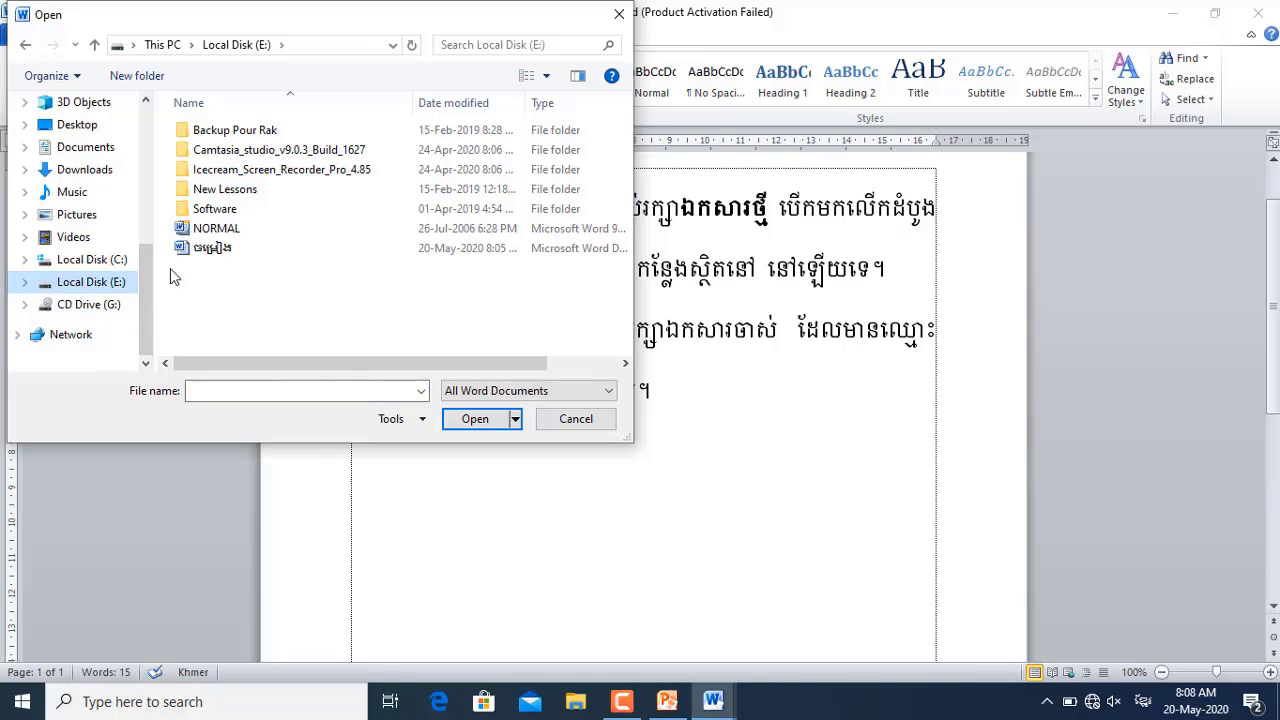
left_click(232, 250)
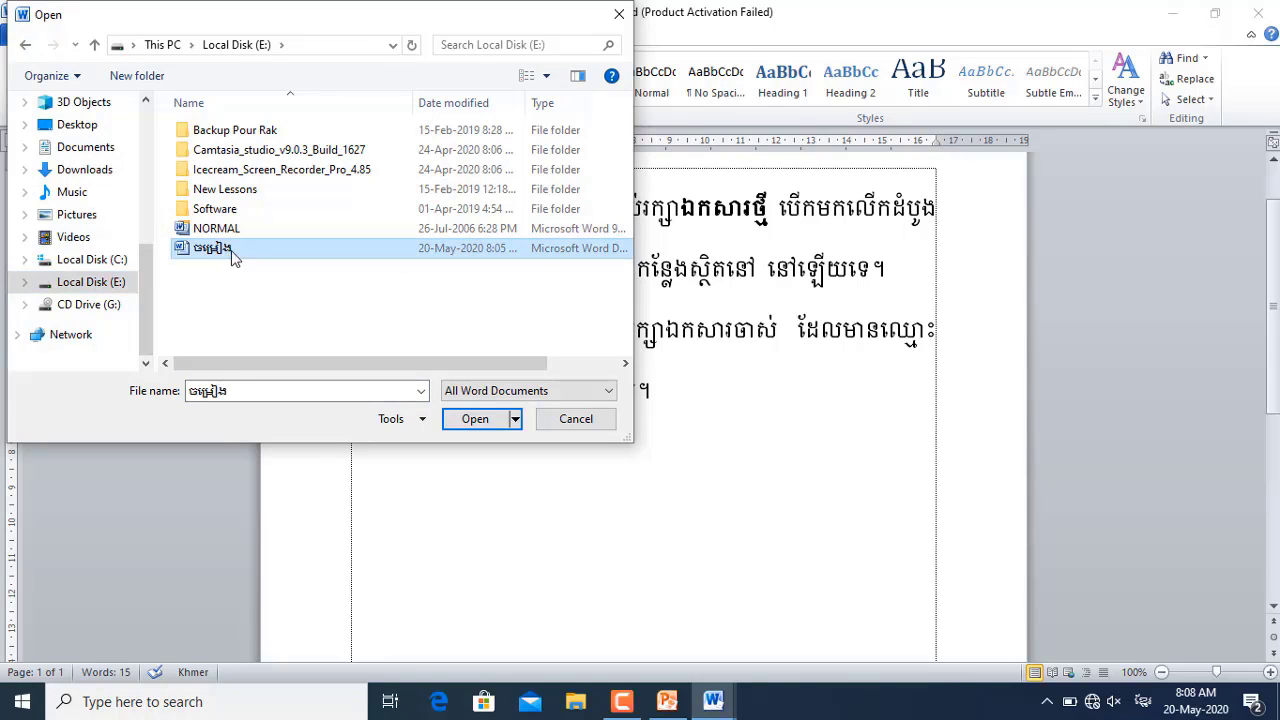
left_click(478, 421)
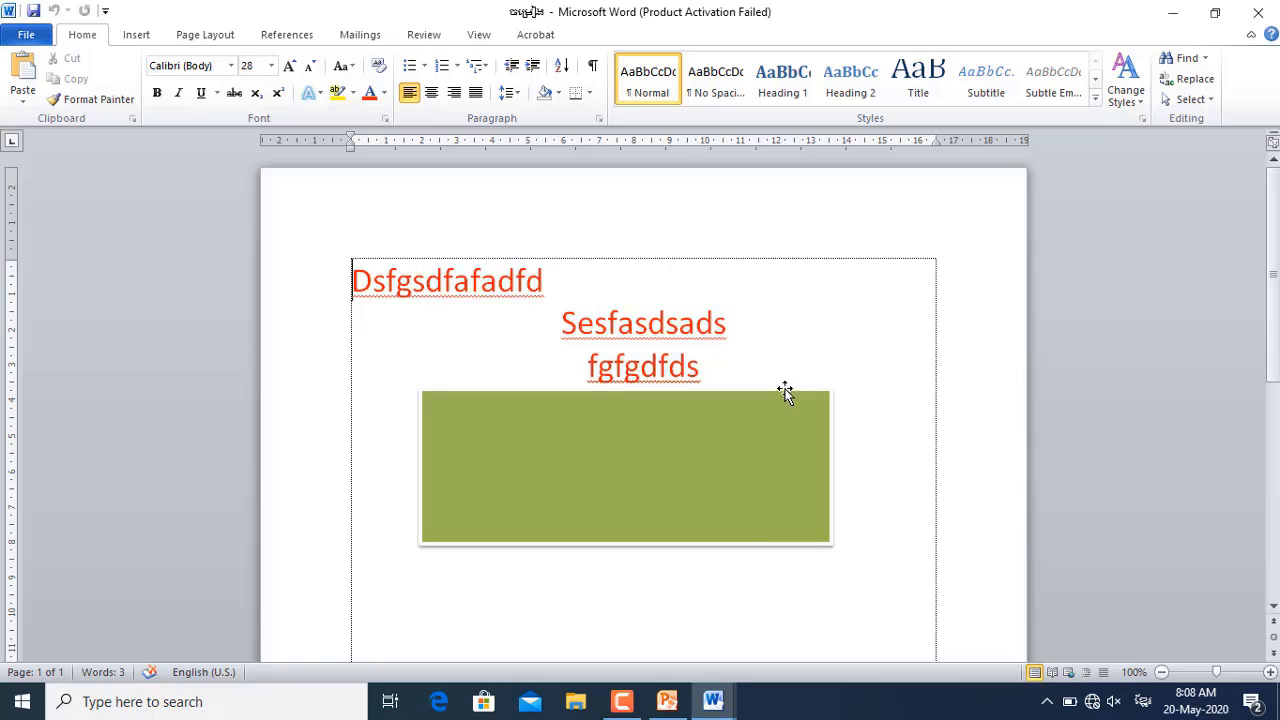
Add blank lines after "fgfgdfds" to reach below the green rectangle and set the font color to standard purple
left_click(714, 368)
key("Return")
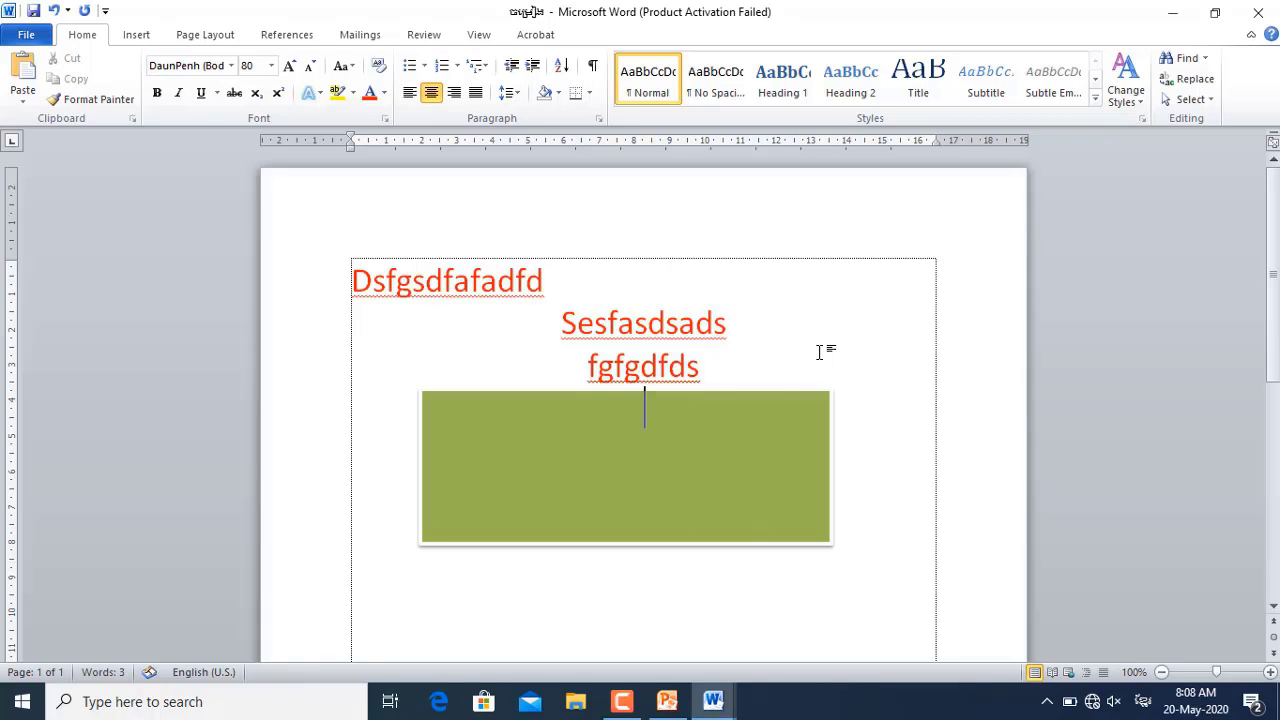
key("Return")
scroll(706, 490, "down", 2)
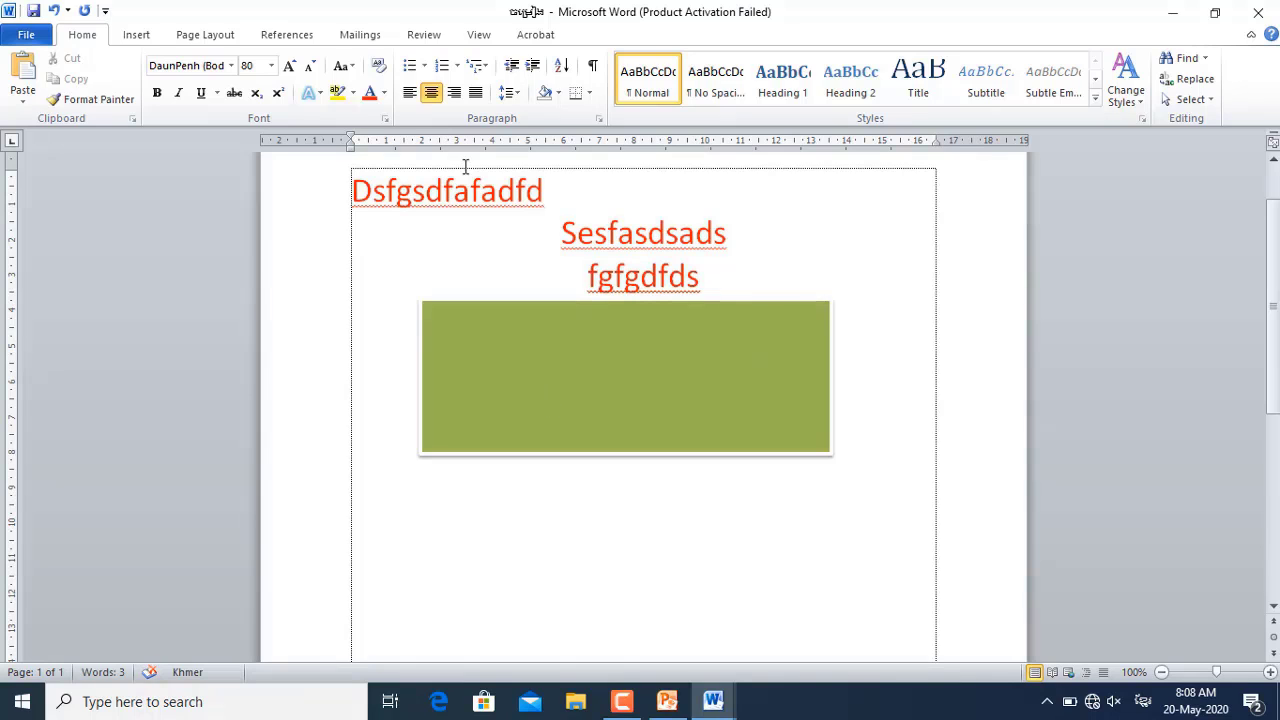
left_click(384, 92)
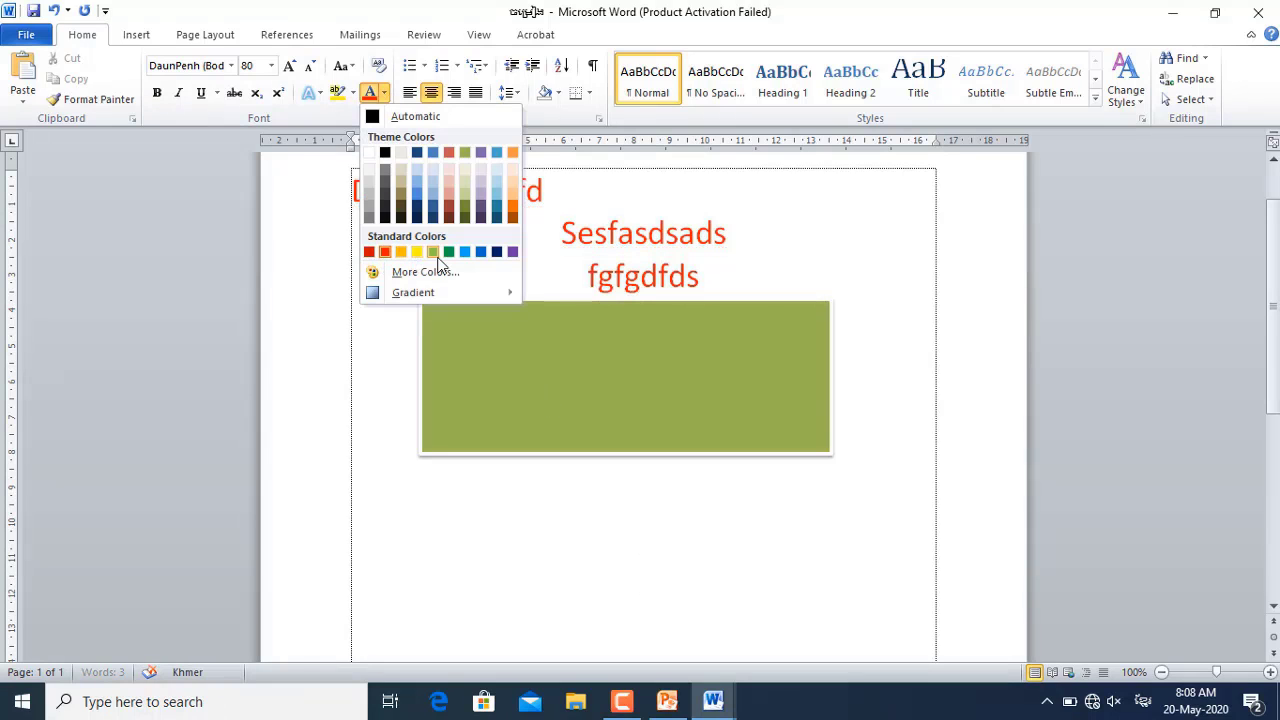
left_click(513, 251)
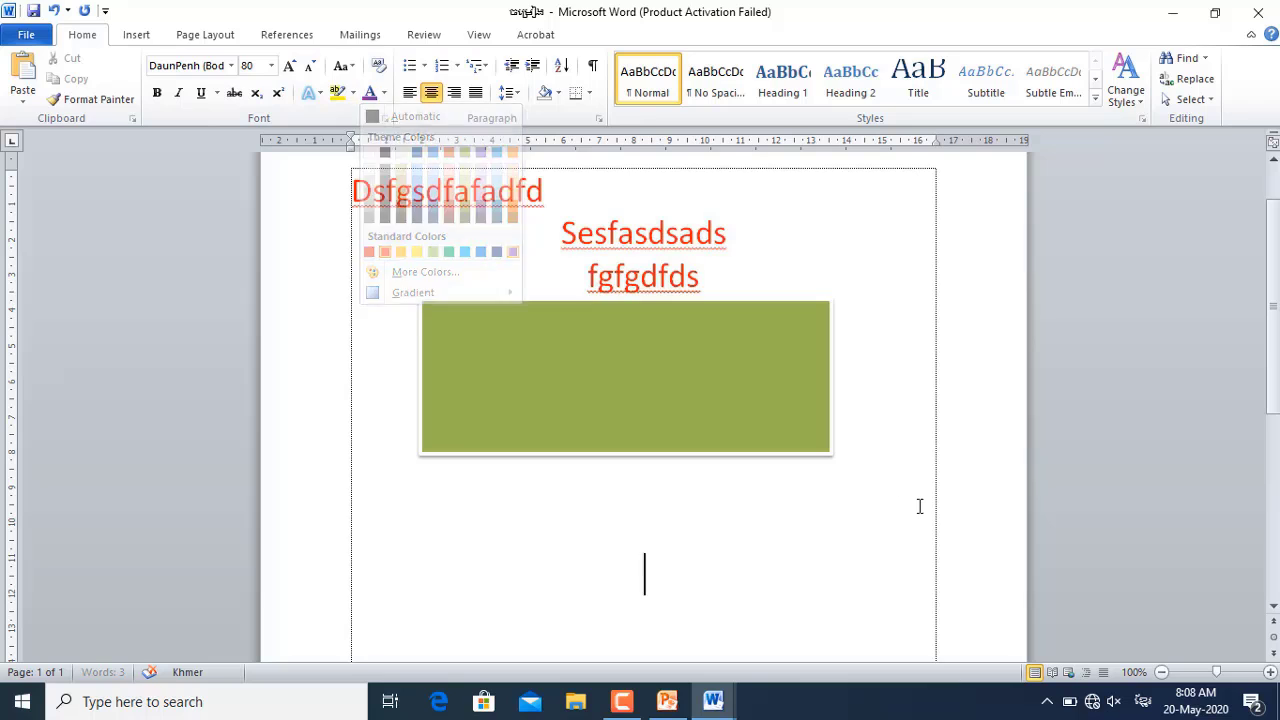
Enter three centered lines of sample Khmer text below the green rectangle
type("េថអឹថេេ")
key("Return")
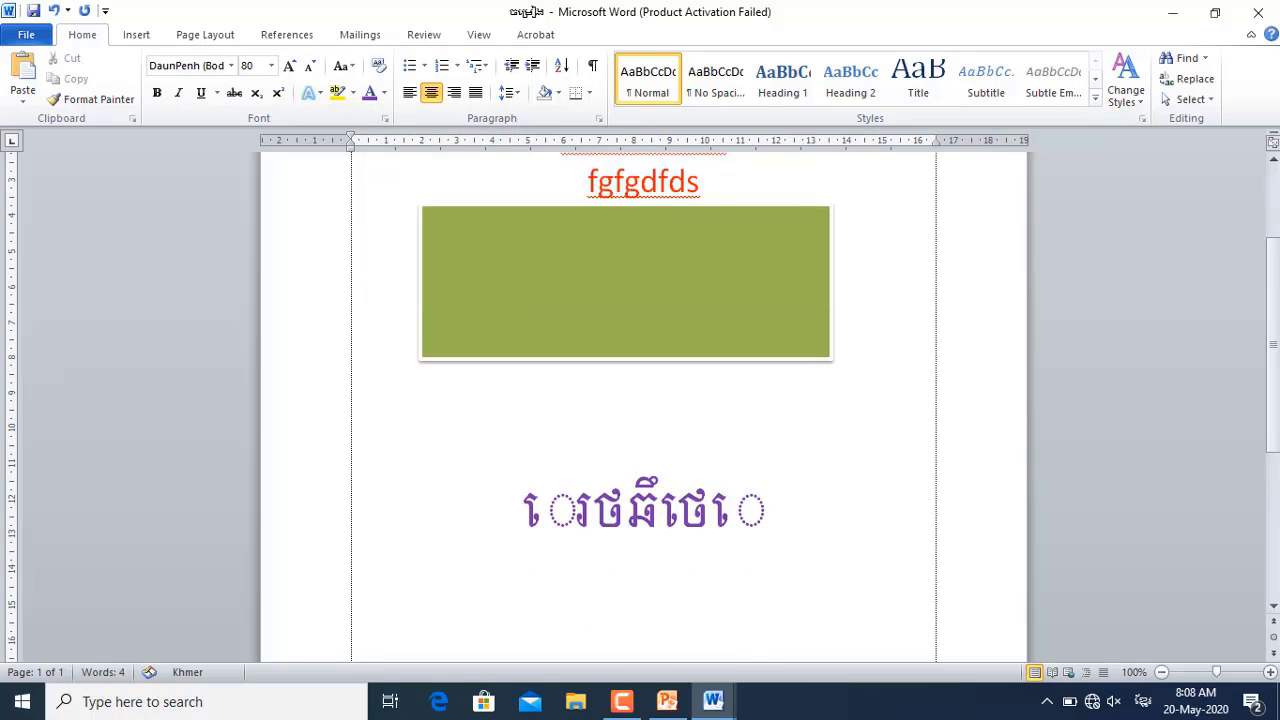
type("៣ឹេីអ")
key("Return")
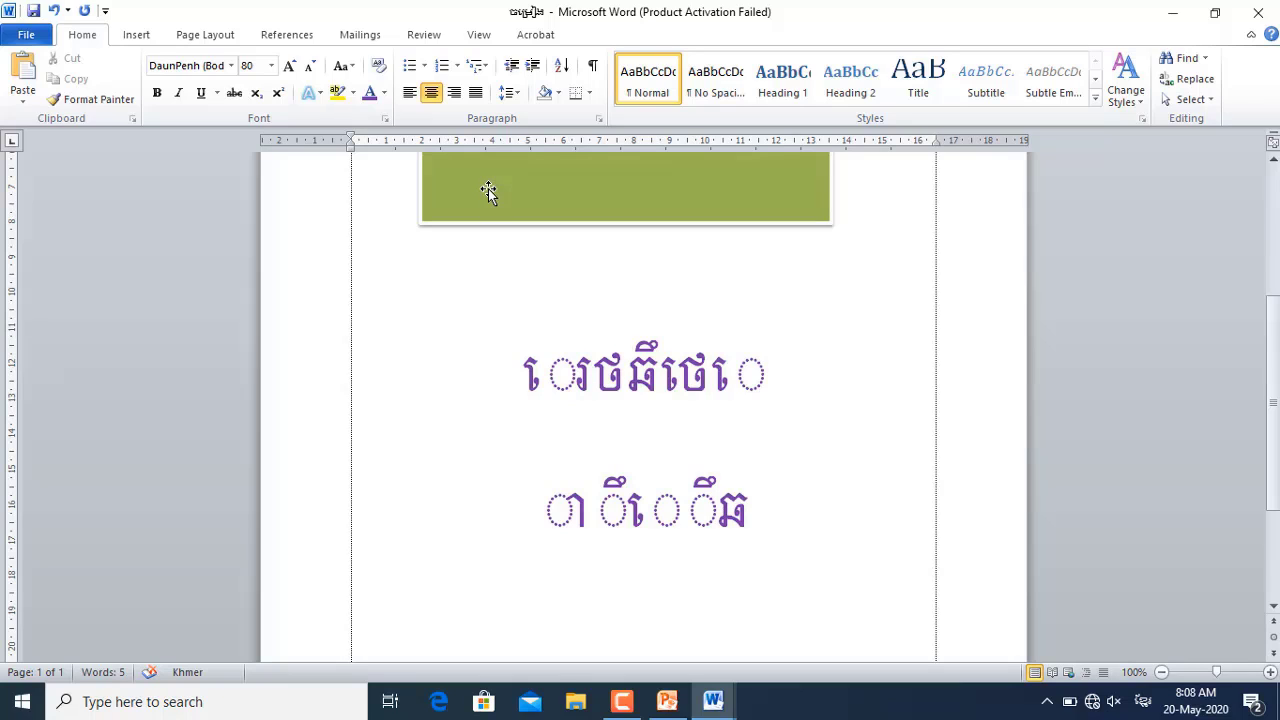
type("ុុ")
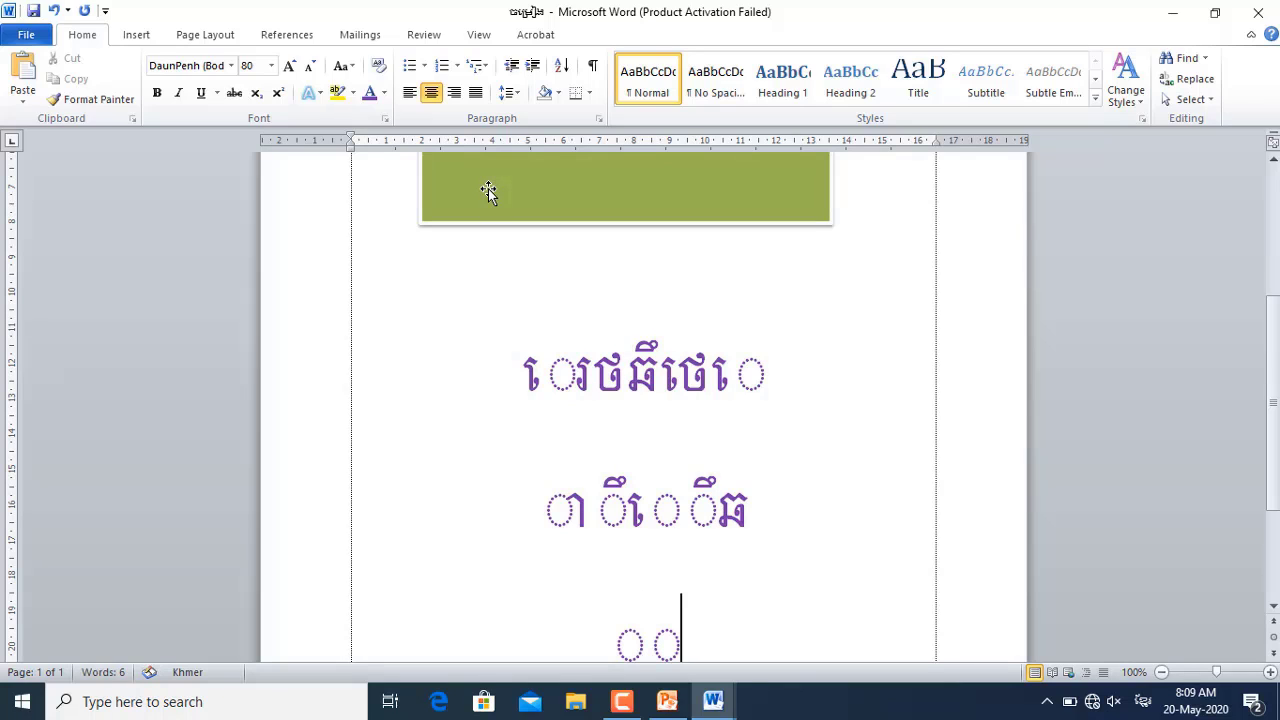
type("អយអុ៤យ")
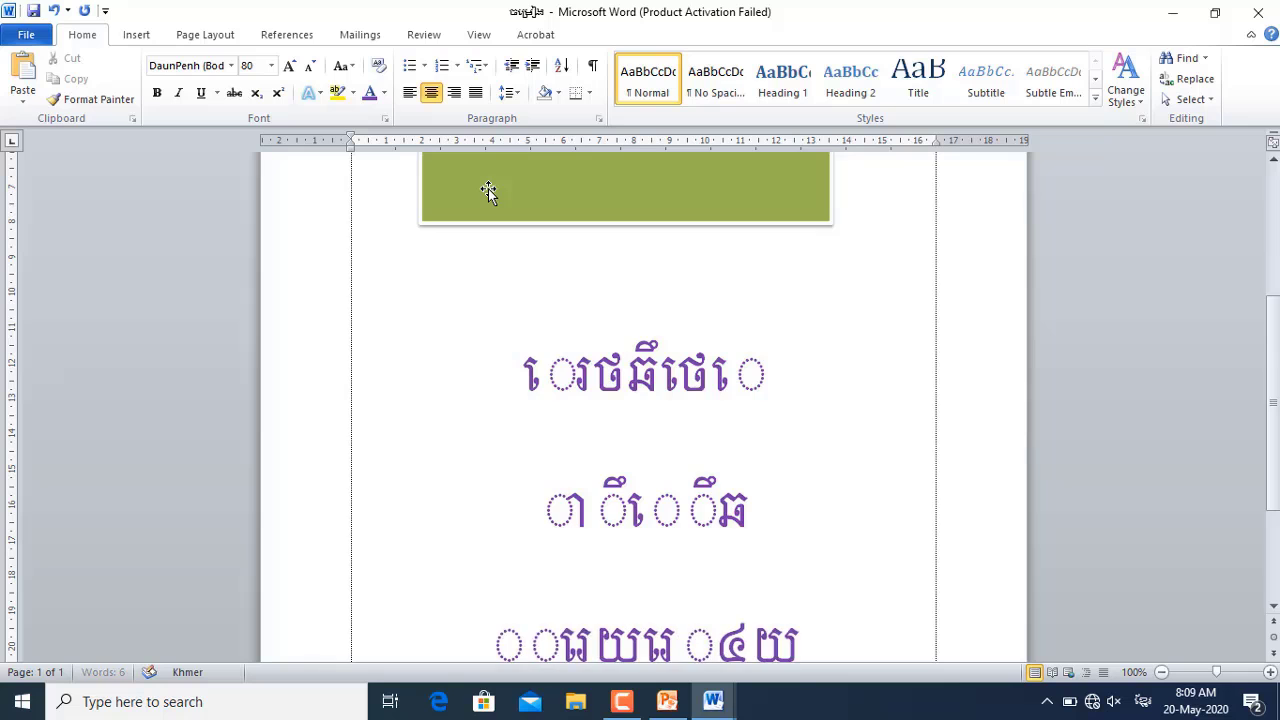
key("Return")
Look over the added Khmer lines and save the changes to the existing file with Save
scroll(663, 291, "up", 5)
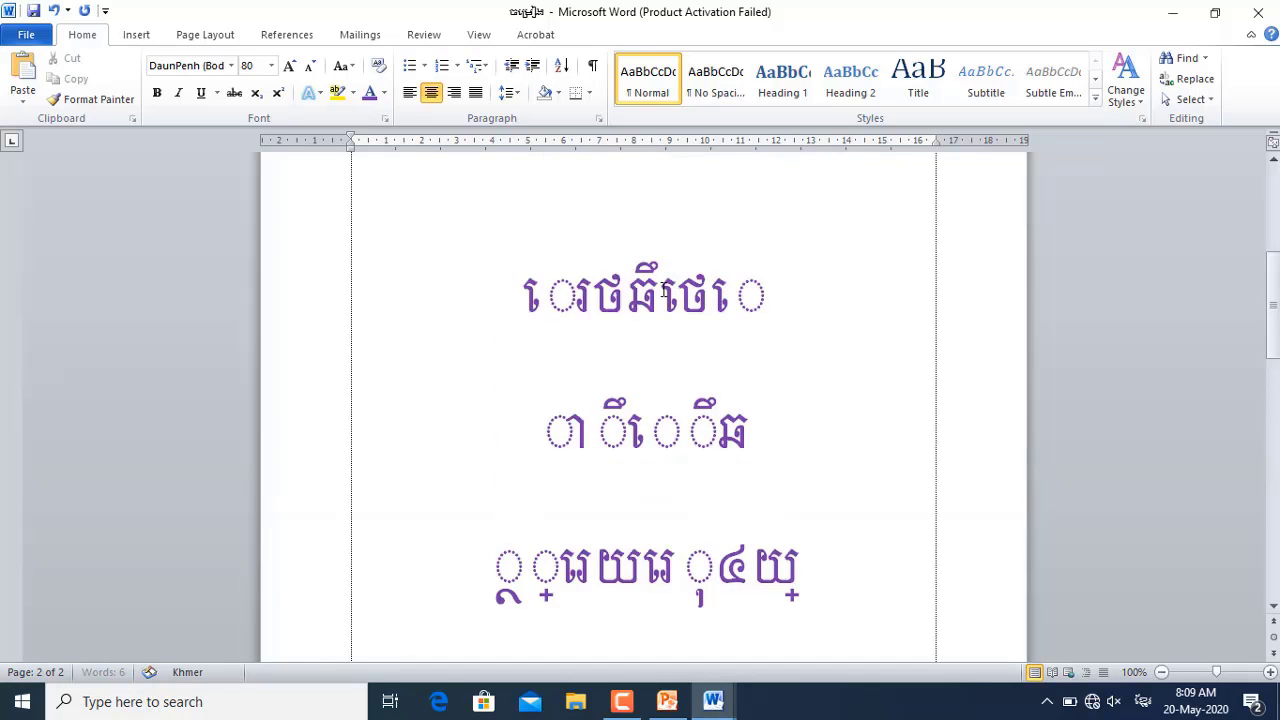
scroll(665, 288, "up", 3)
scroll(666, 305, "down", 8)
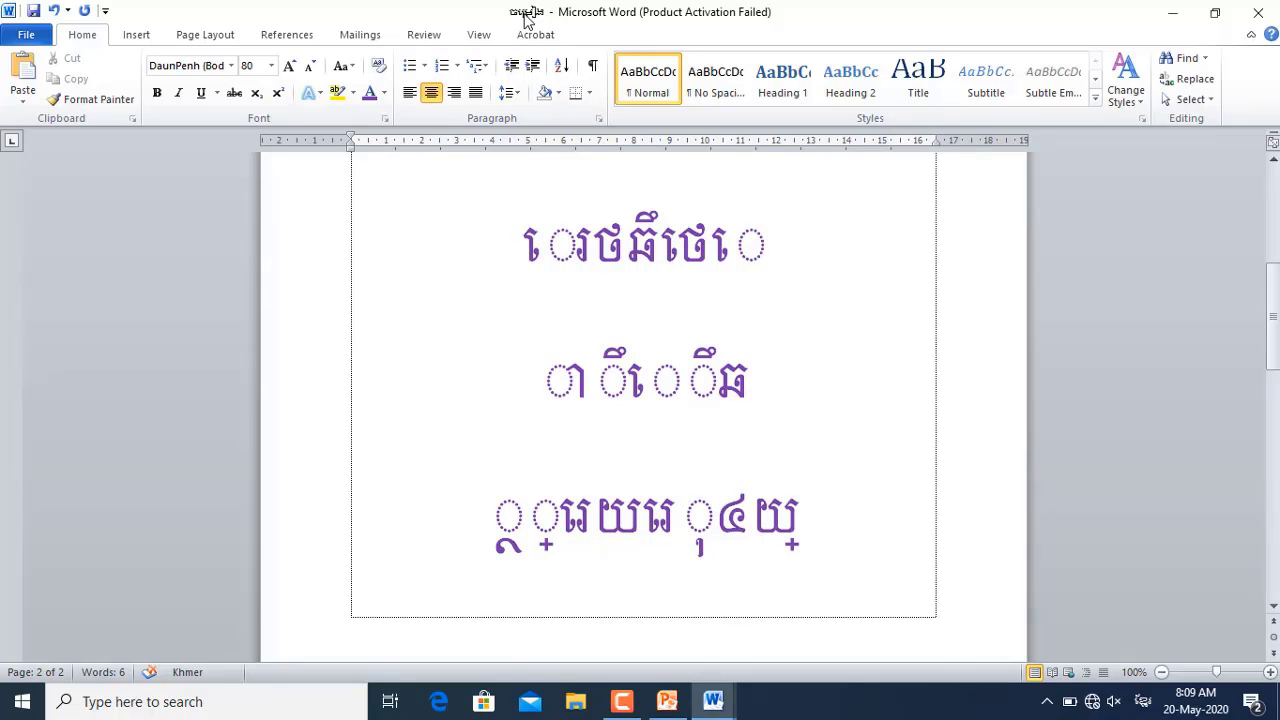
scroll(658, 356, "up", 3)
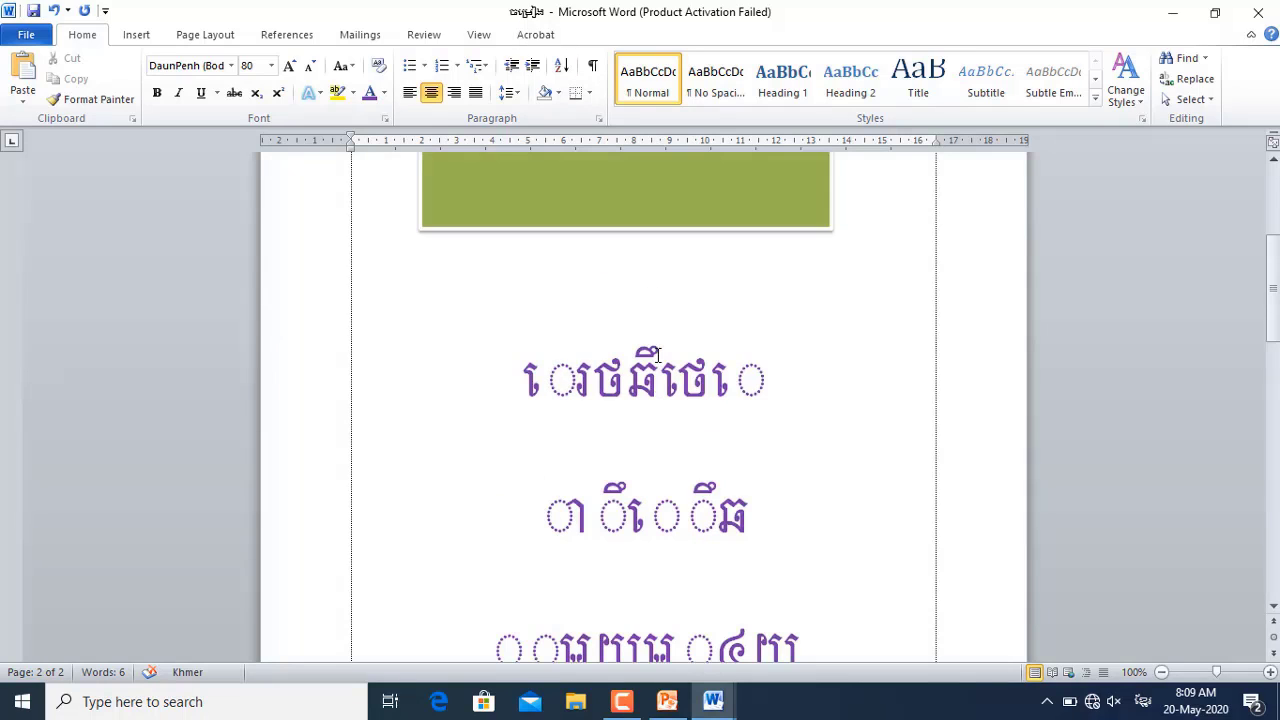
scroll(670, 419, "down", 2)
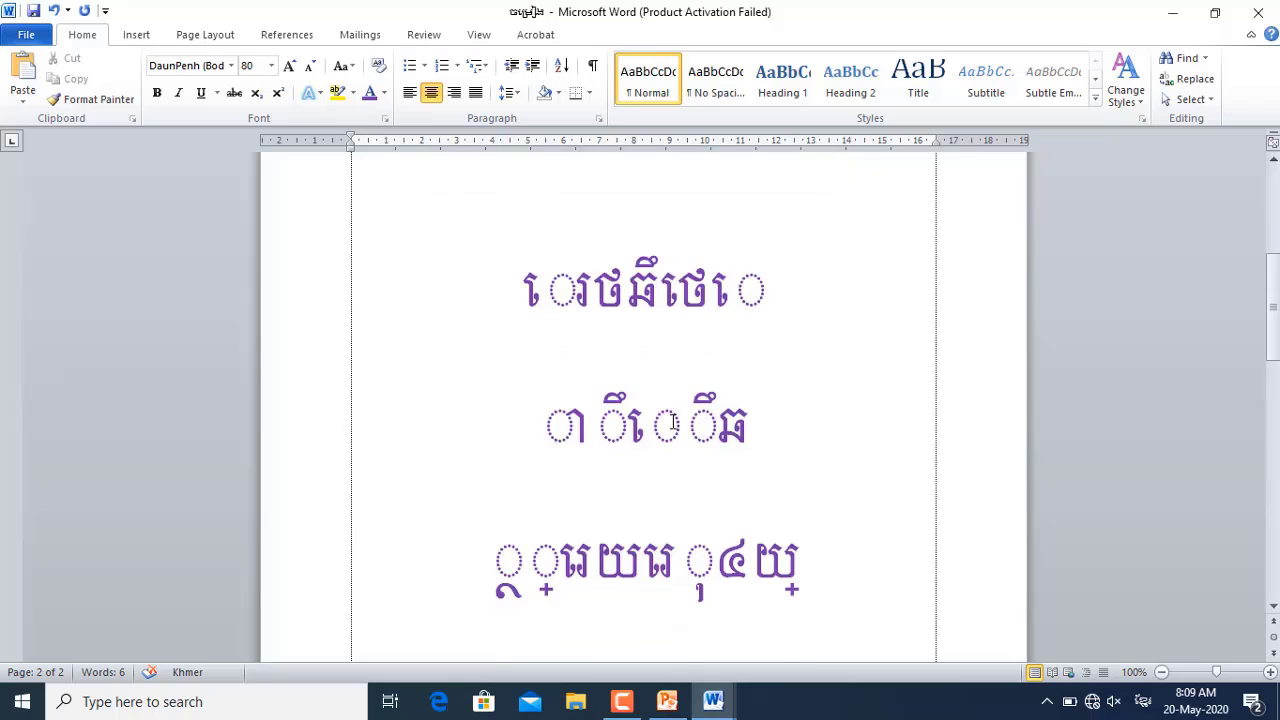
scroll(669, 417, "up", 4)
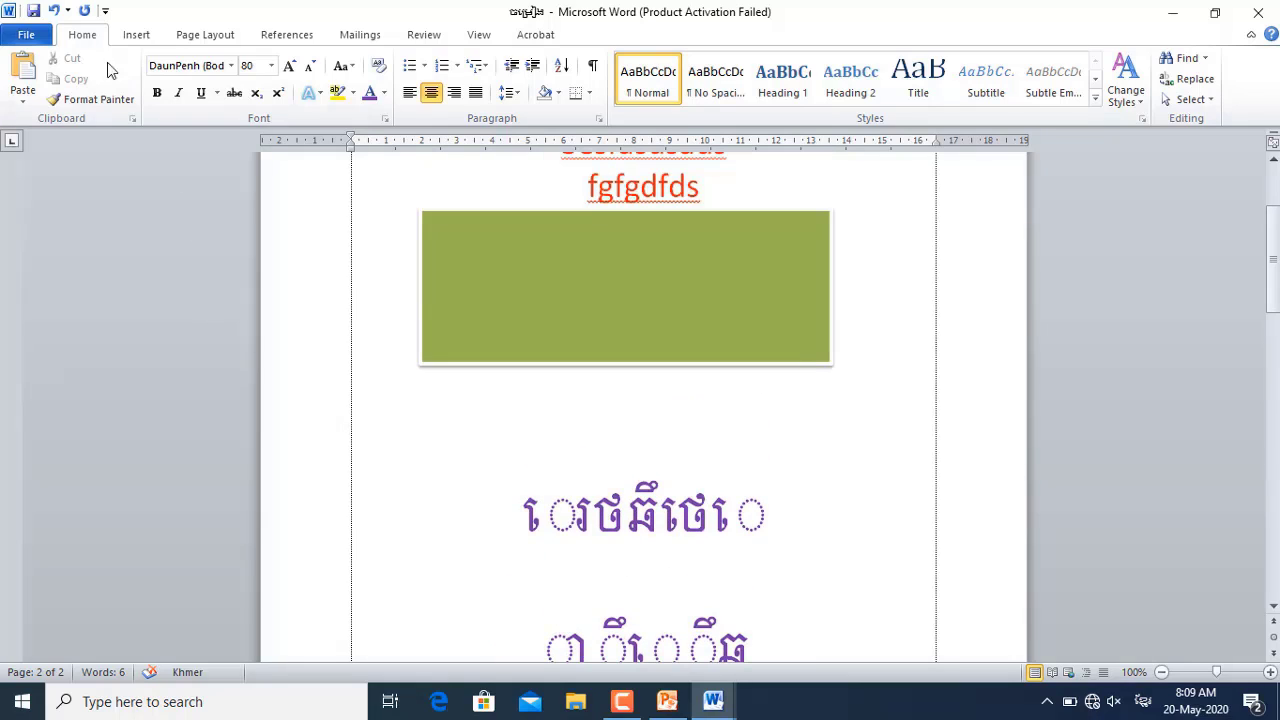
left_click(28, 36)
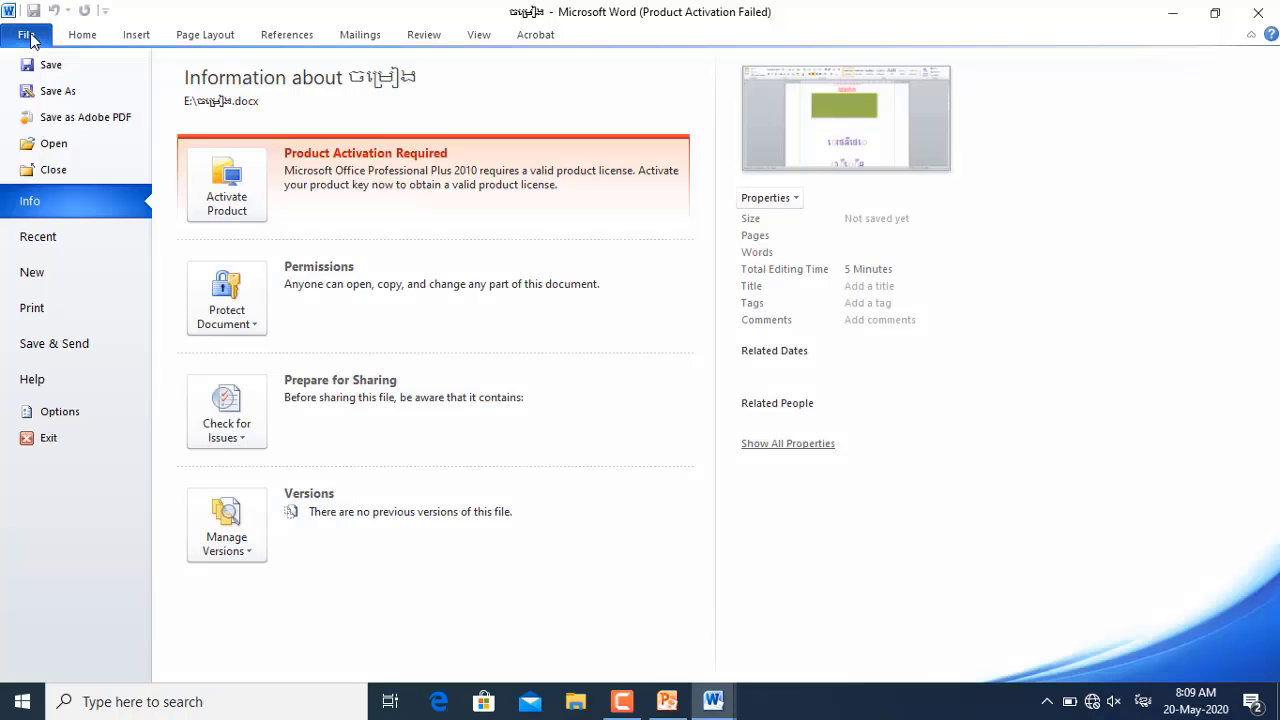
left_click(77, 65)
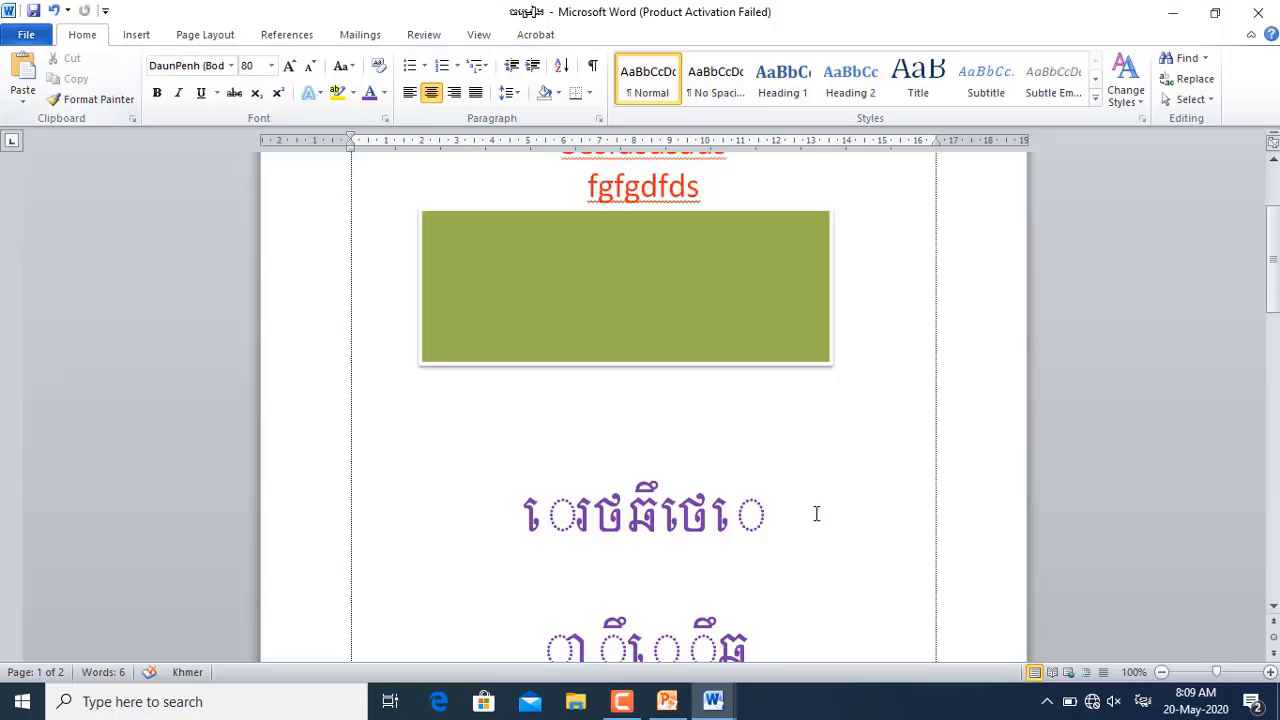
Check the saved pages once more and close the document "ចម្រៀង"
scroll(728, 521, "down", 2)
scroll(728, 521, "down", 4)
scroll(729, 520, "up", 3)
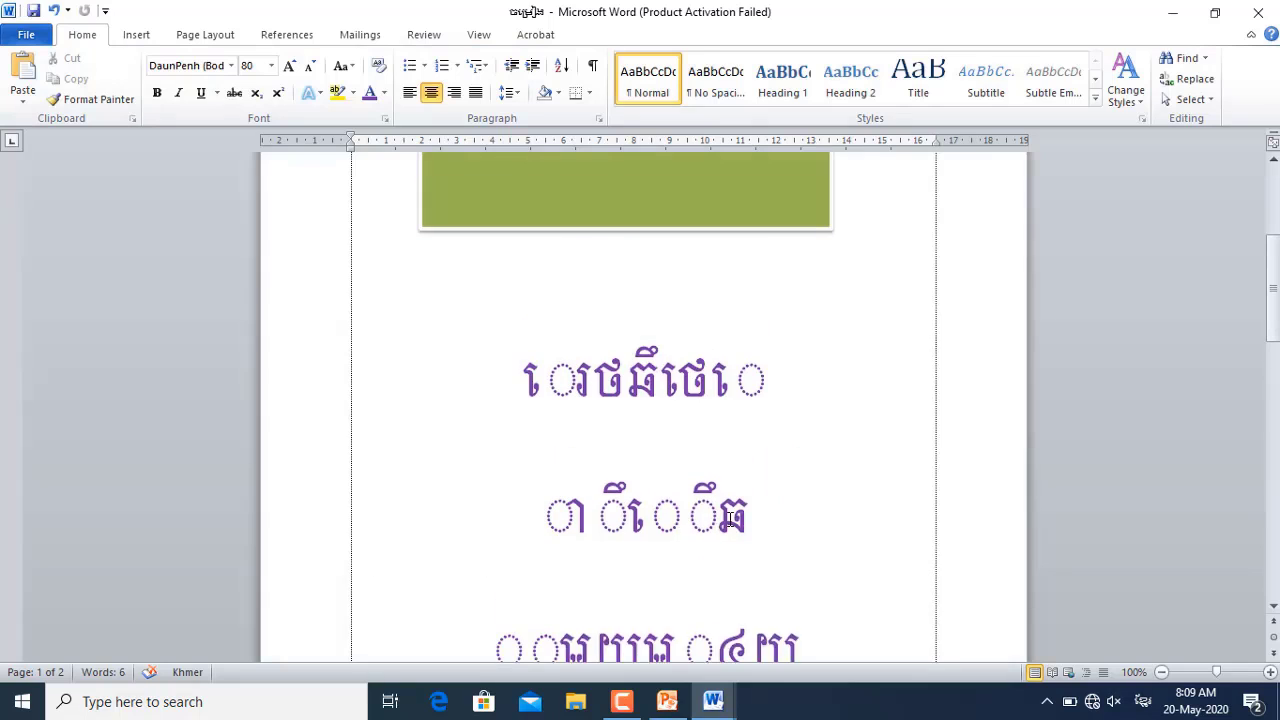
left_click(1258, 12)
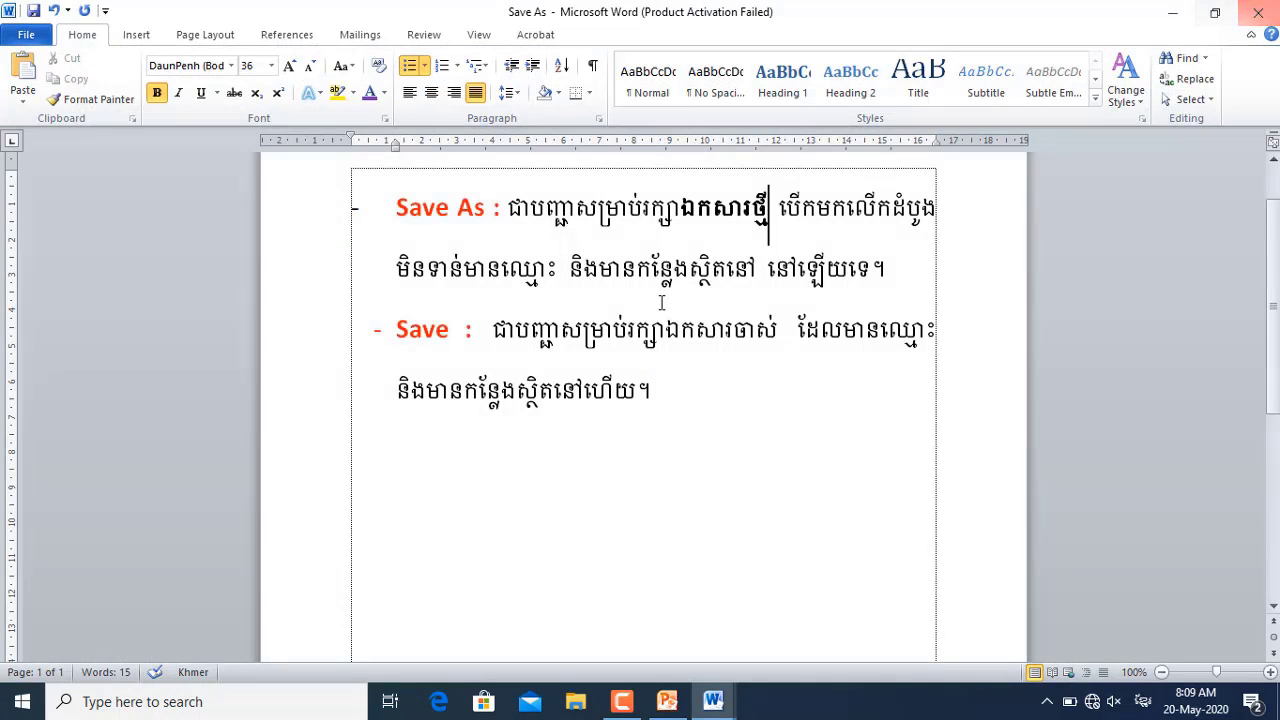
From the "Save As" document, reopen the updated file "ចម្រៀង" on Local Disk (E:)
left_click(26, 34)
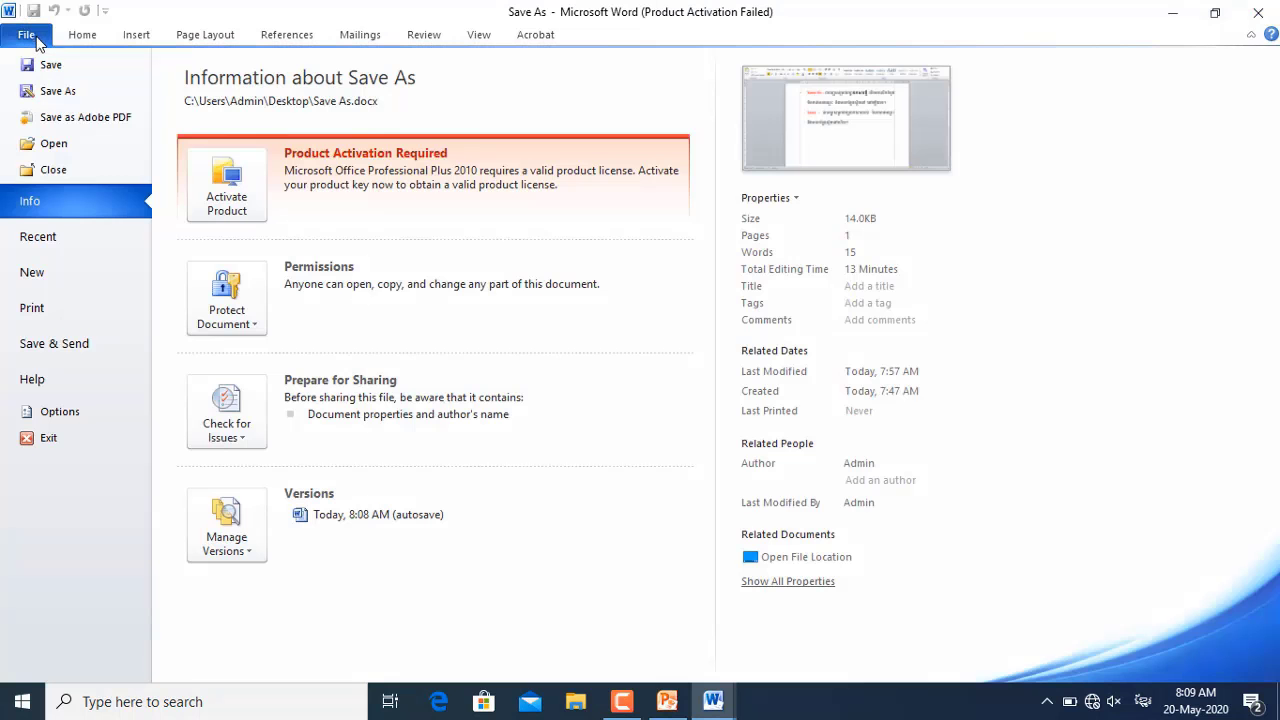
left_click(60, 146)
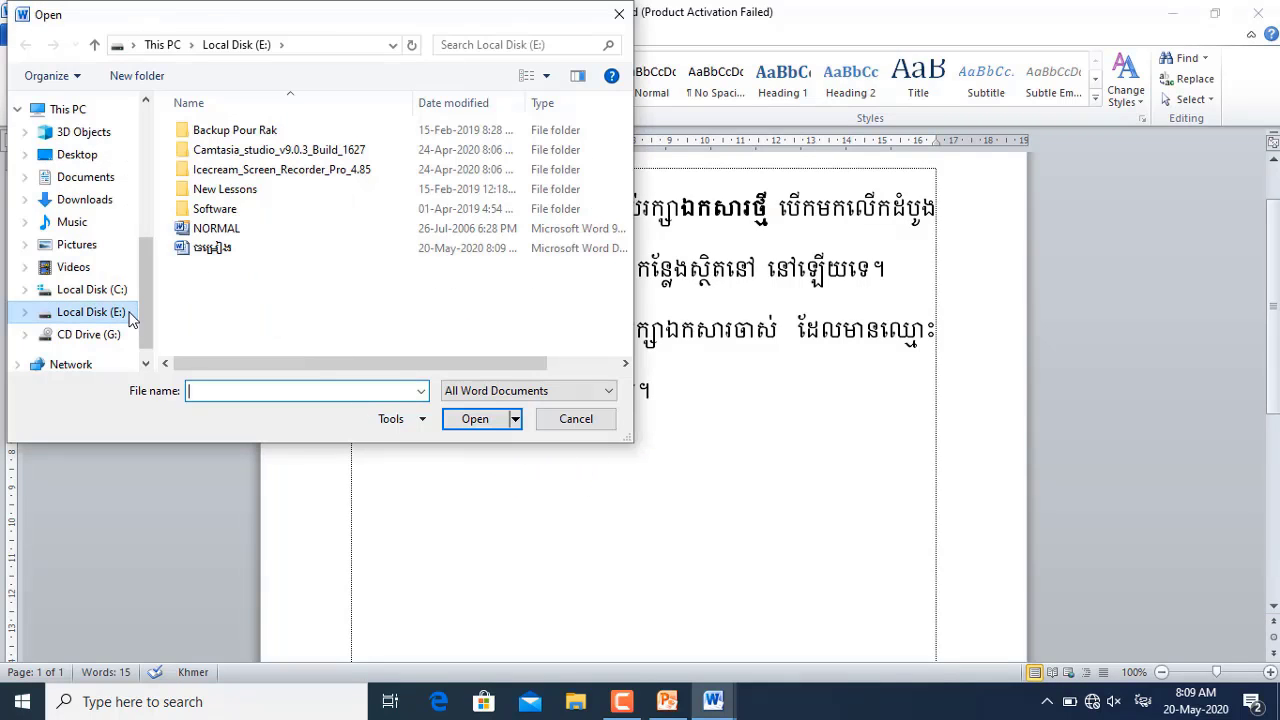
left_click(203, 288)
left_click(222, 252)
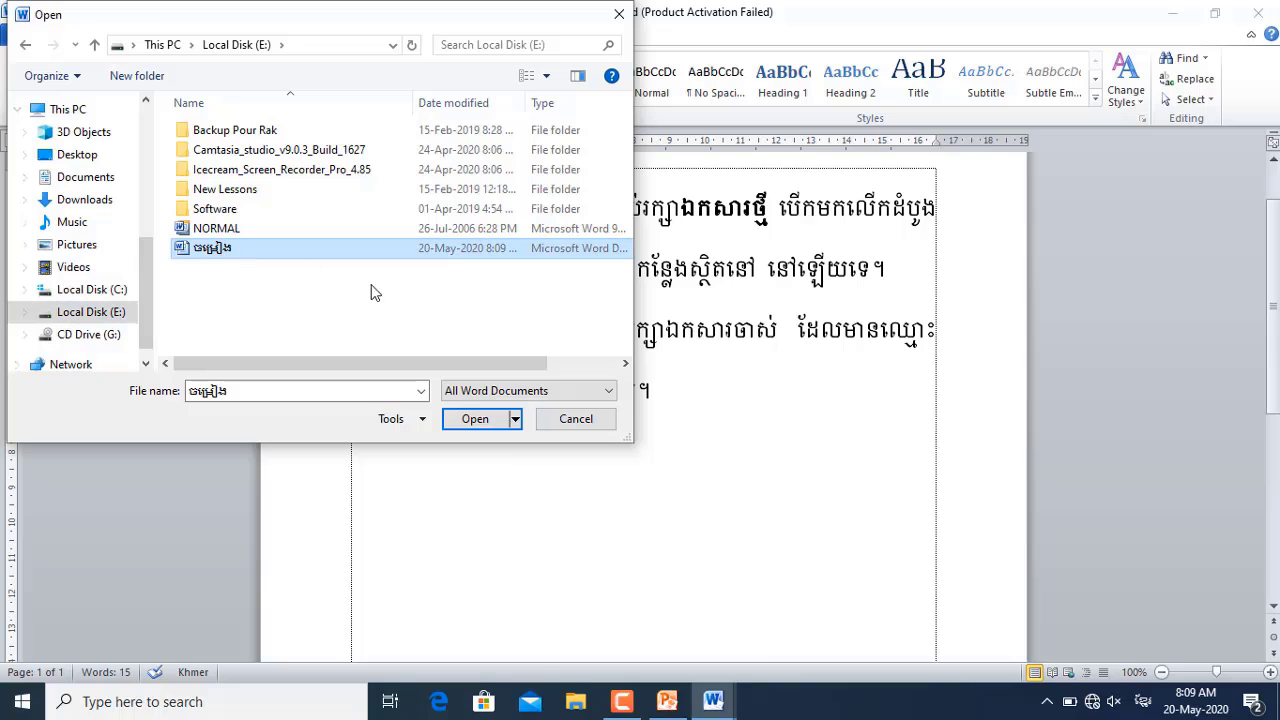
left_click(476, 419)
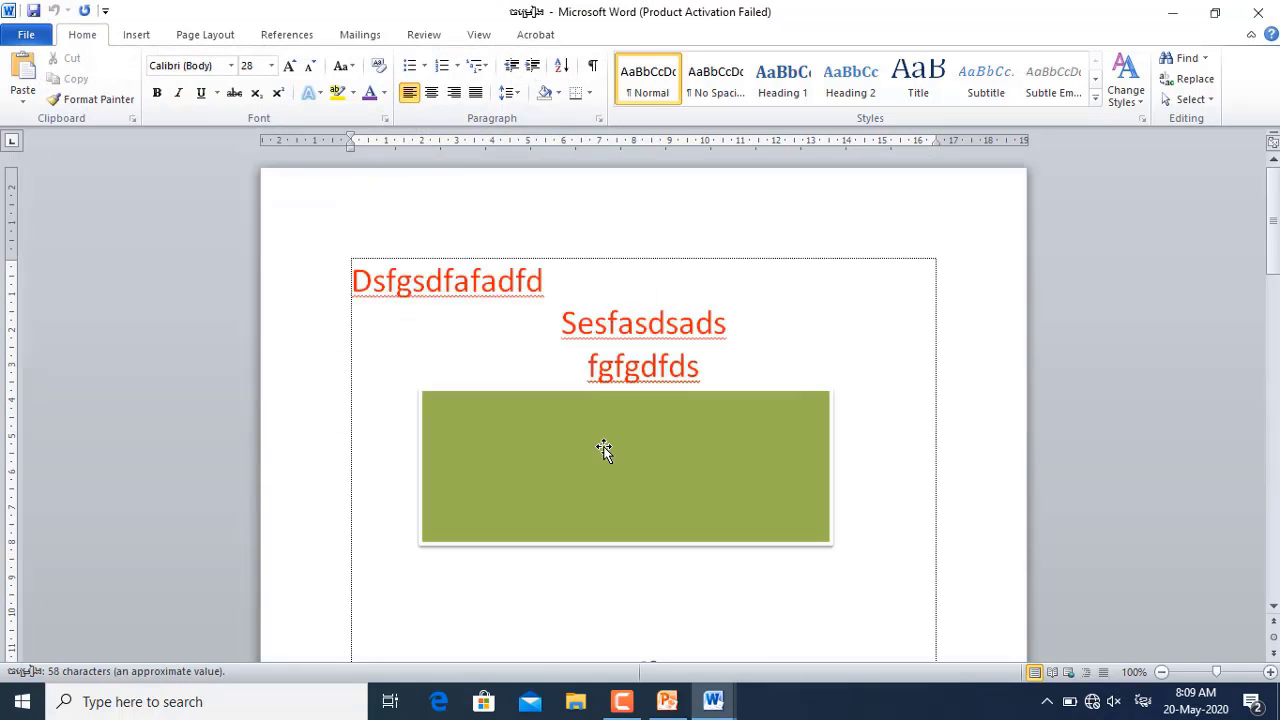
Review the saved purple Khmer lines in the reopened document and save it again under its existing name
scroll(655, 412, "down", 5)
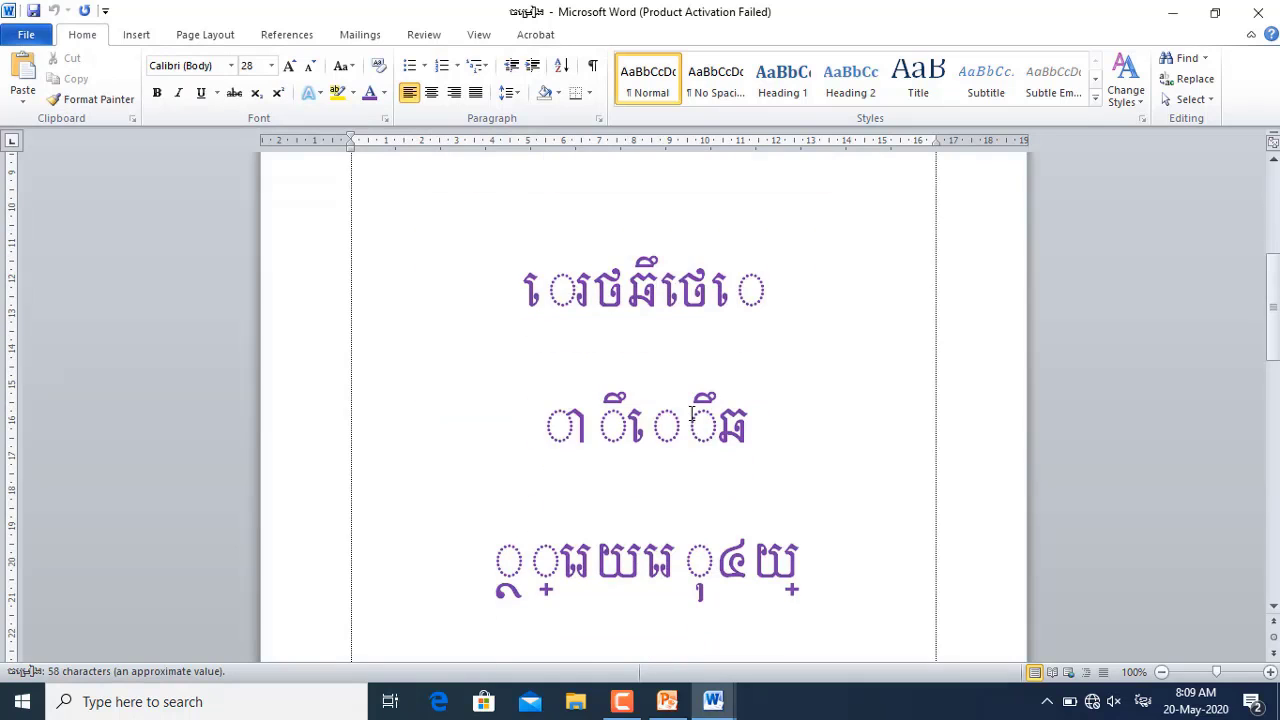
scroll(691, 414, "down", 1)
scroll(692, 413, "up", 6)
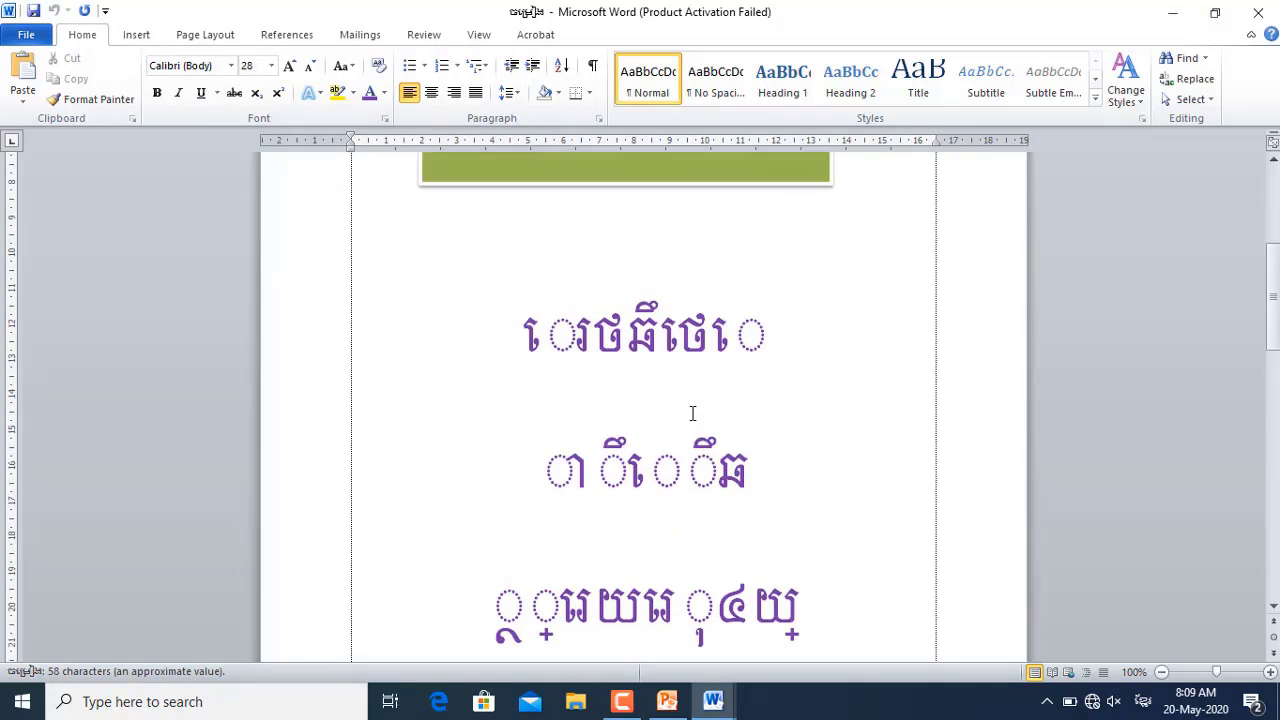
left_click(26, 34)
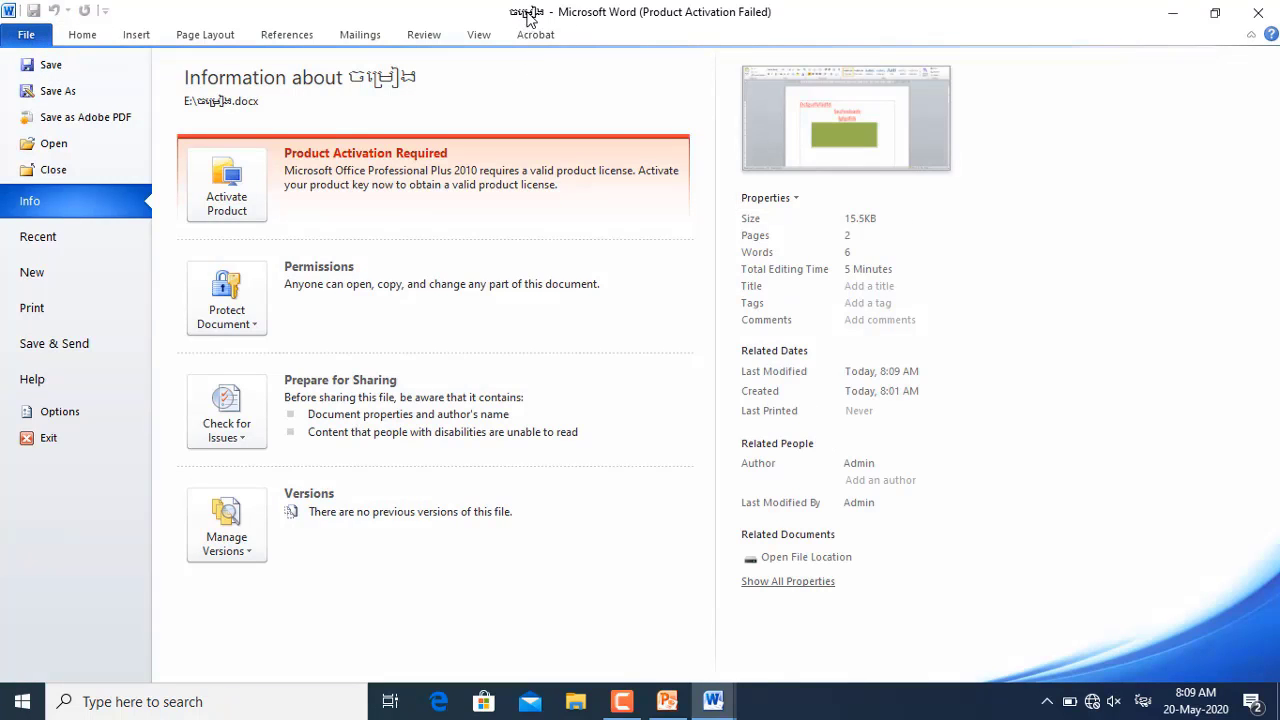
left_click(80, 64)
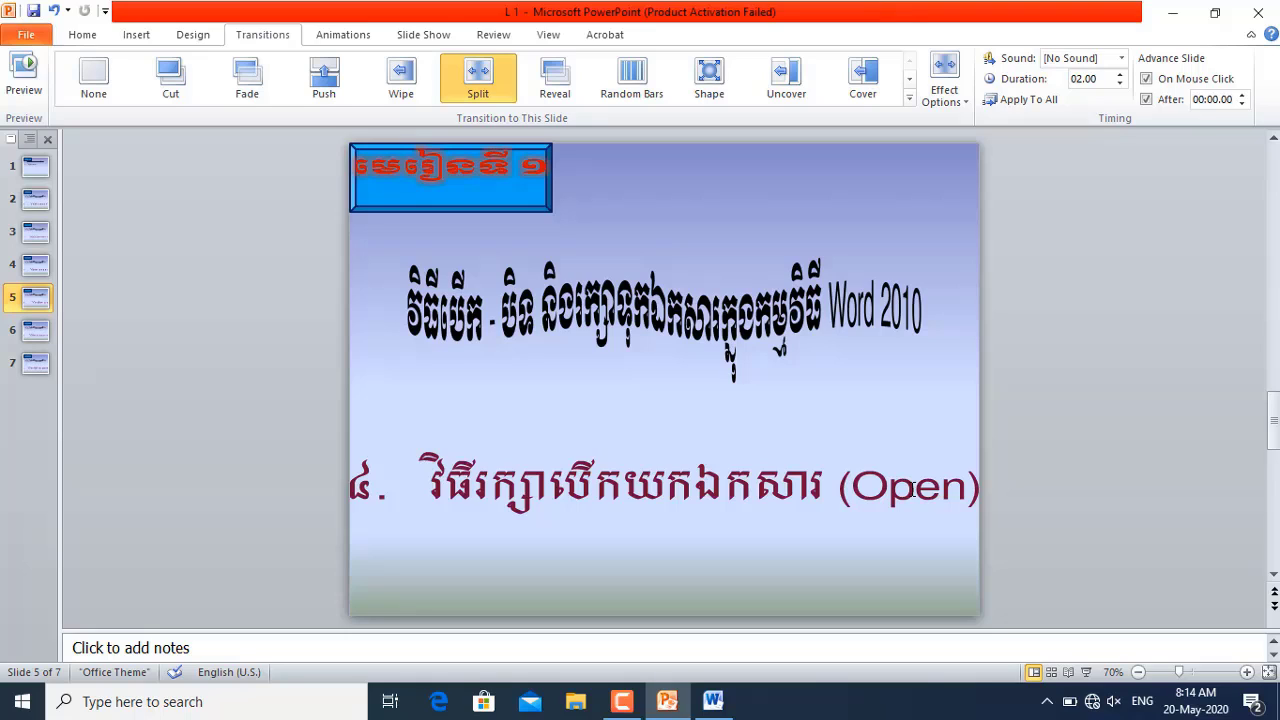
left_click(622, 701)
left_click(1188, 622)
Switch to Word and open the file "ចម្រៀង" from Local Disk (E:) using Open in the "Save As" document
left_click(713, 701)
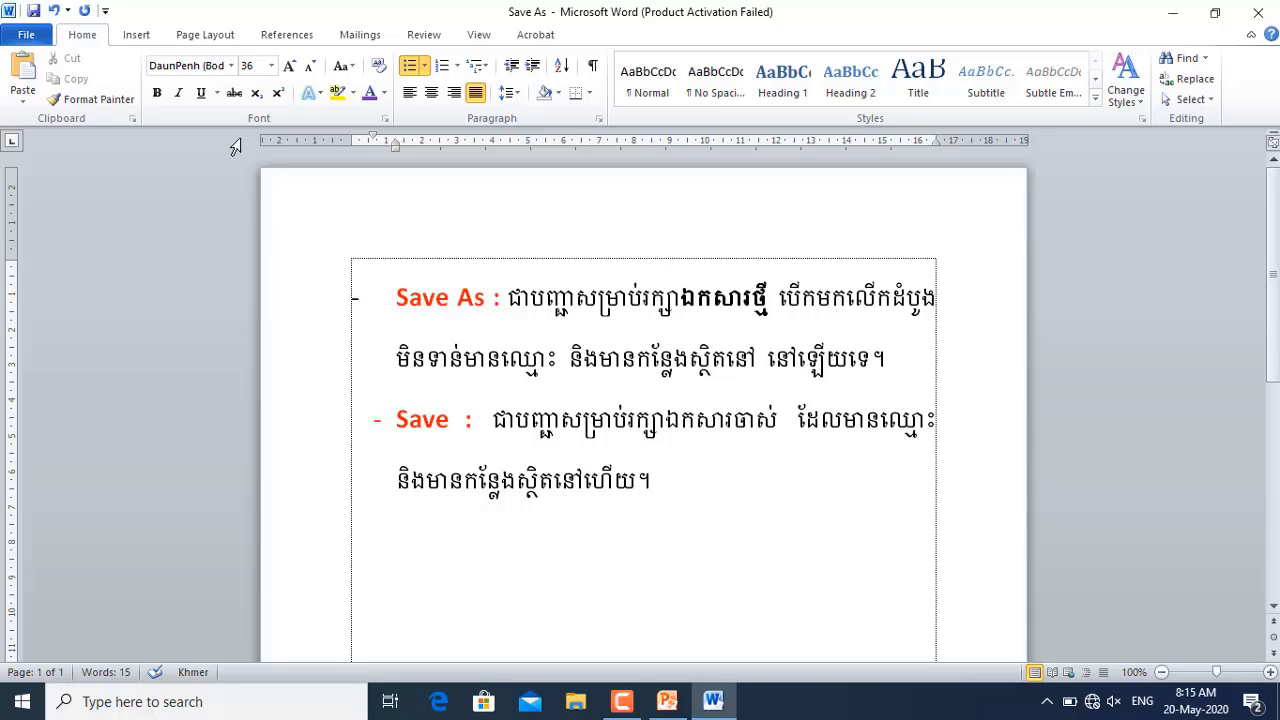
left_click(8, 42)
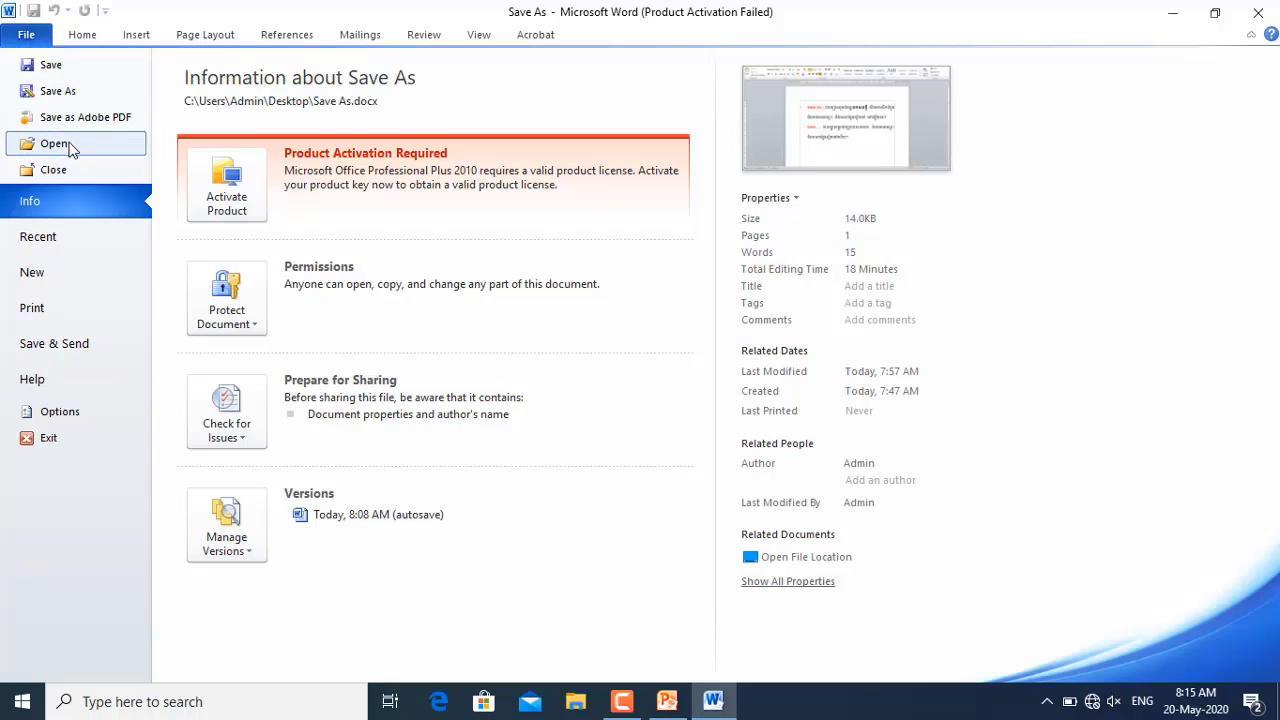
left_click(55, 143)
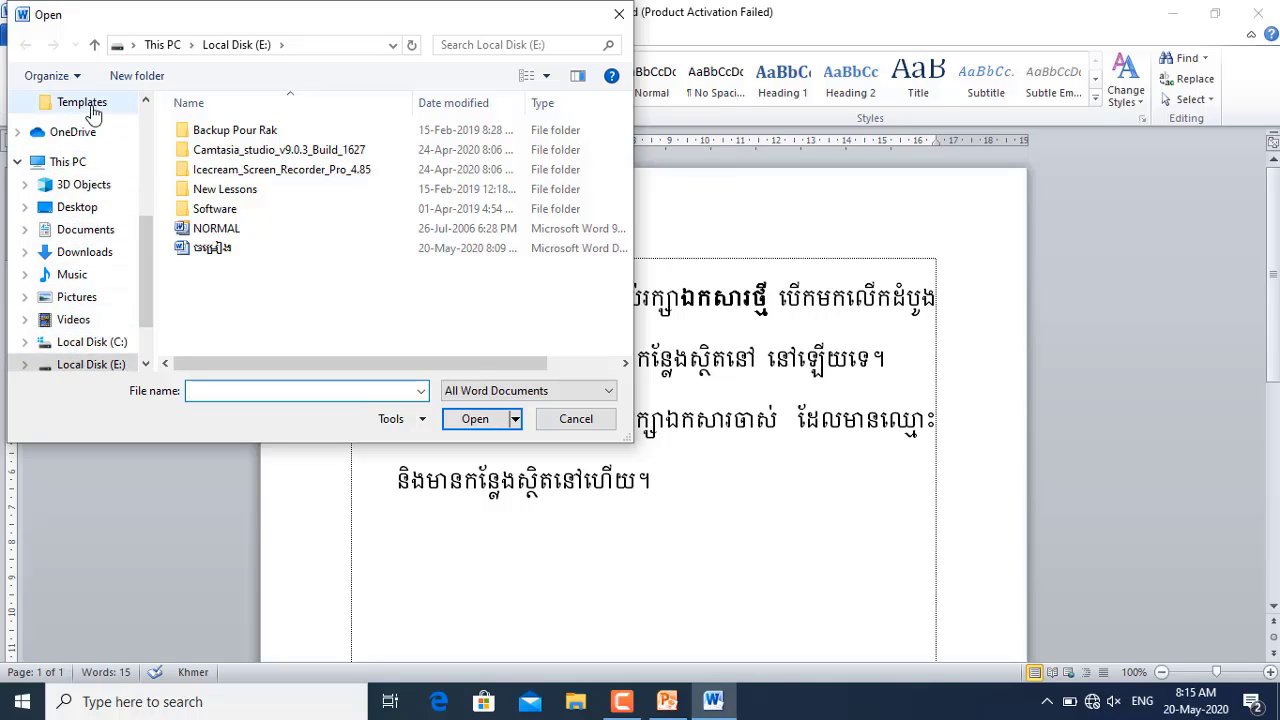
left_click_drag(143, 300, 143, 335)
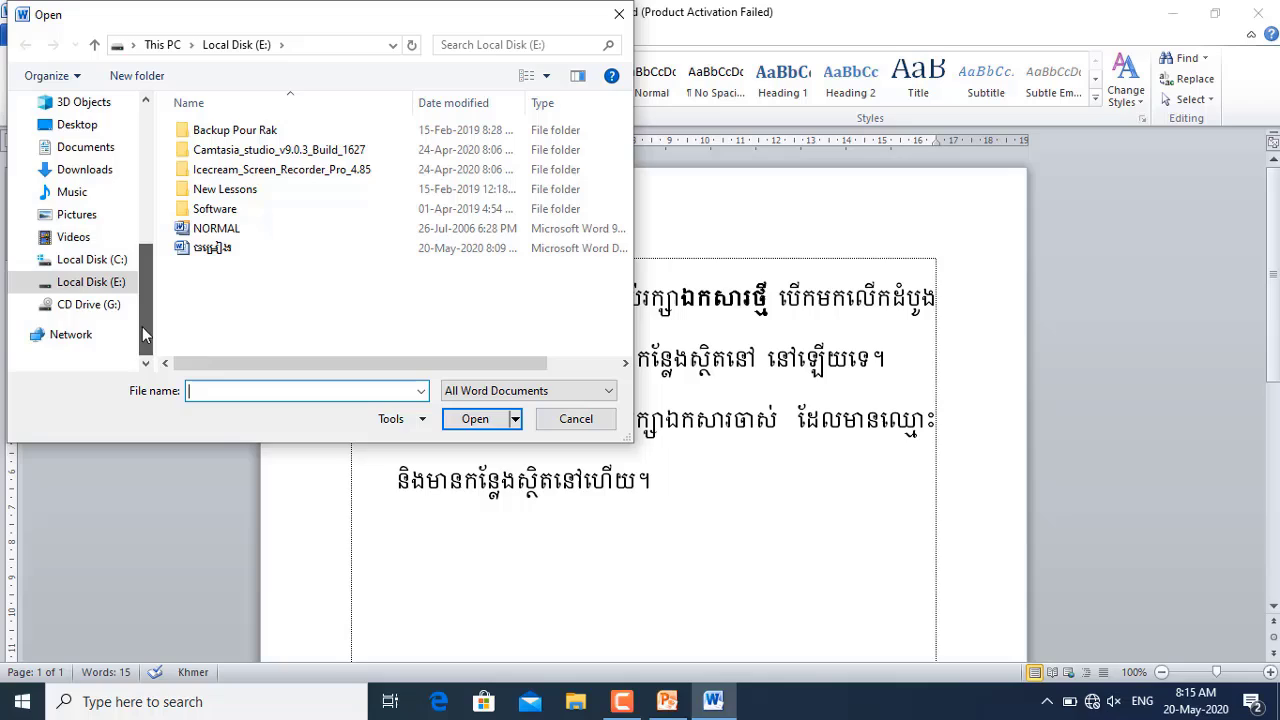
left_click(101, 290)
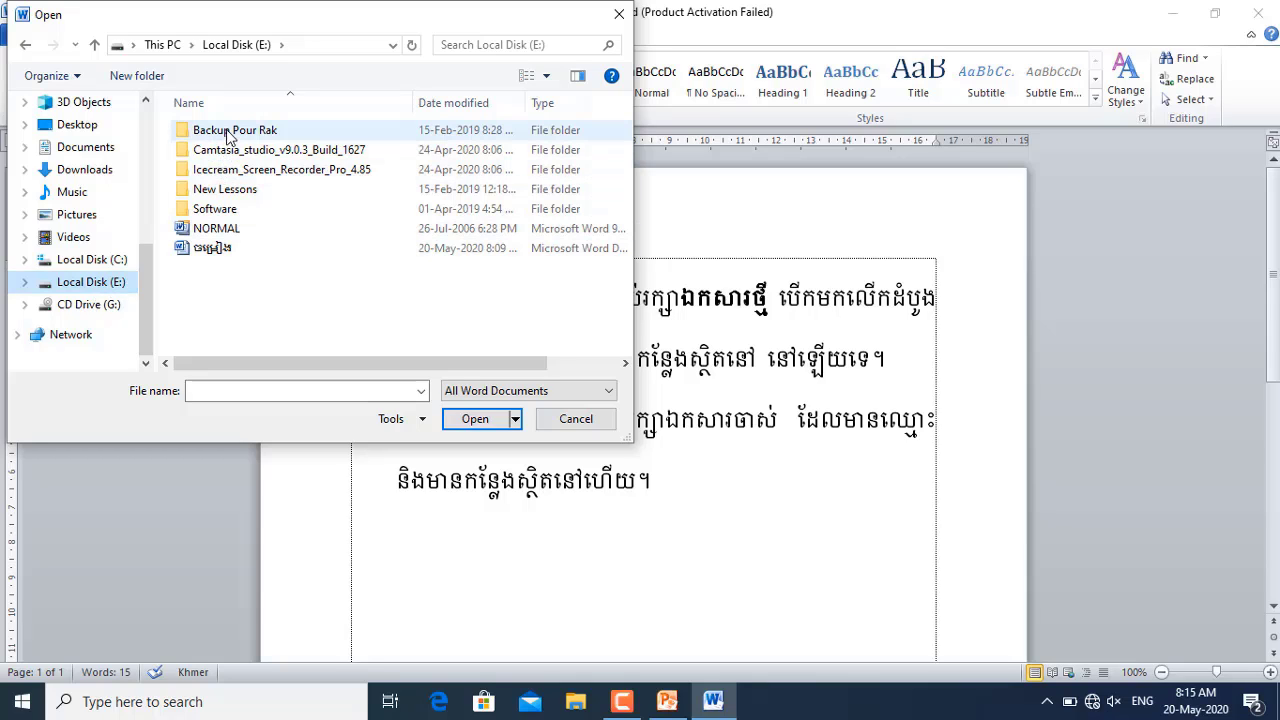
left_click(213, 250)
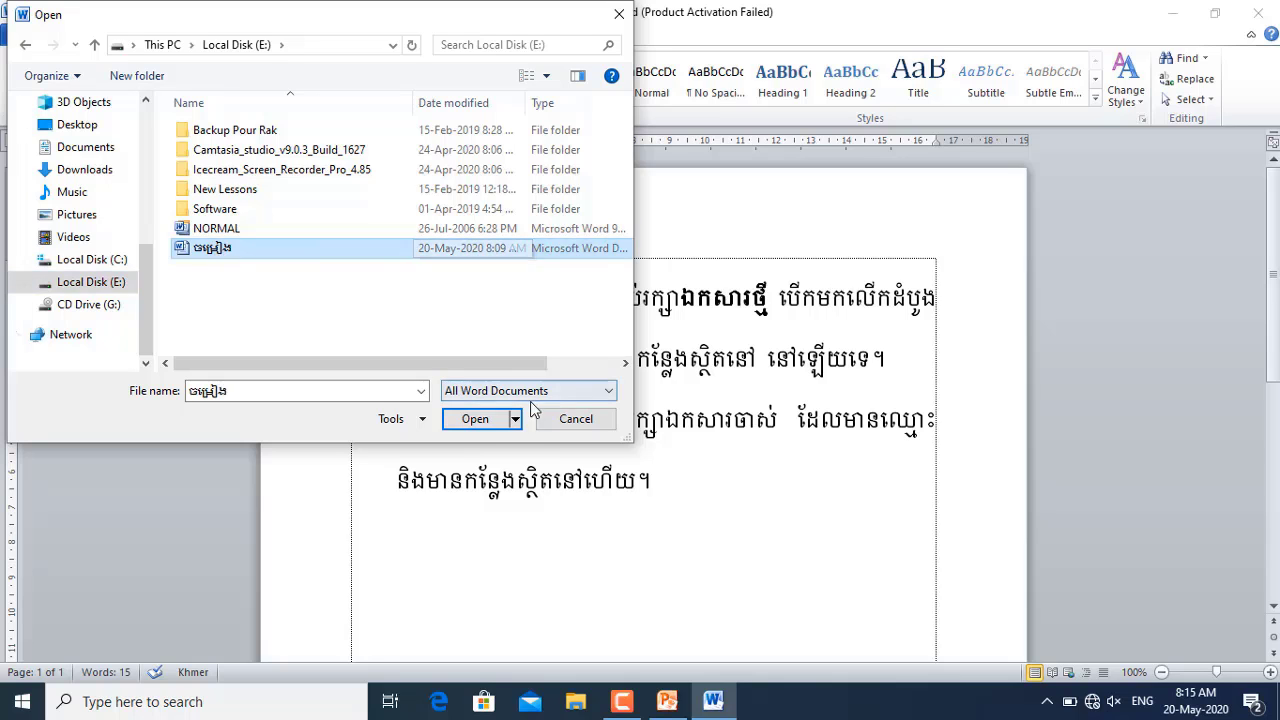
left_click(478, 421)
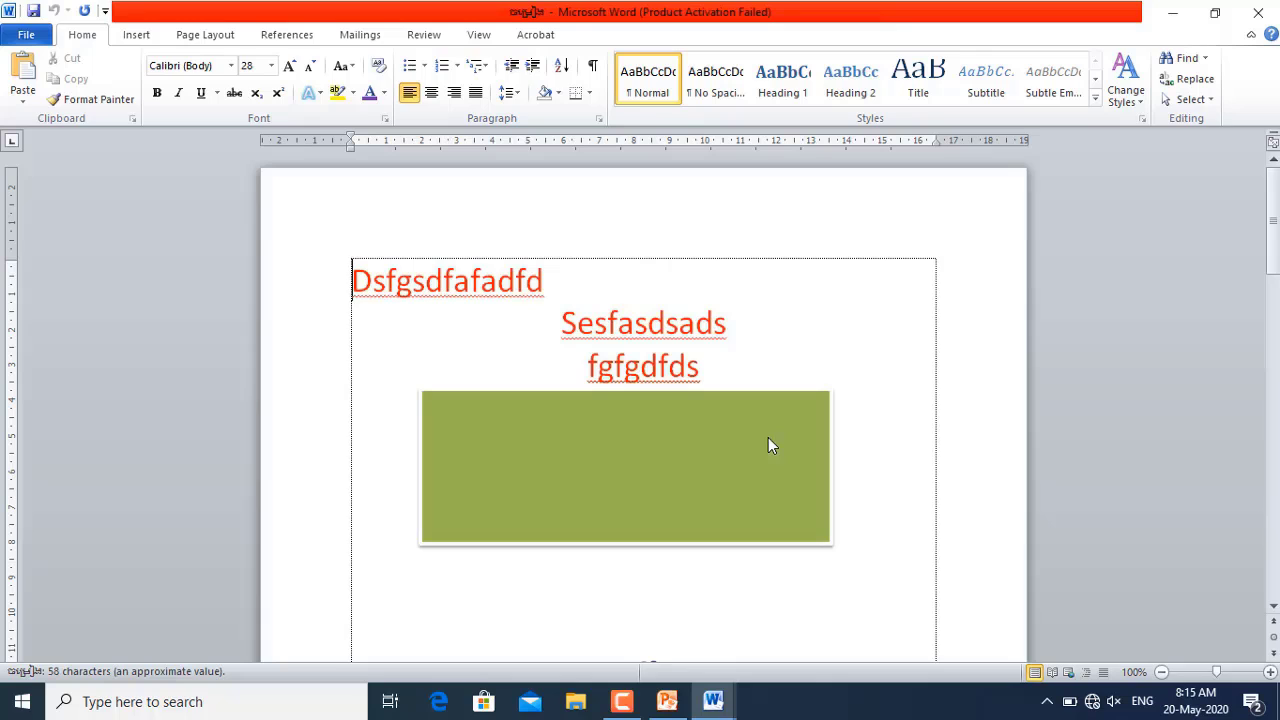
Look over and close the document "ចម្រៀង", and minimize the Word and PowerPoint windows to reach the desktop
scroll(768, 437, "down", 3)
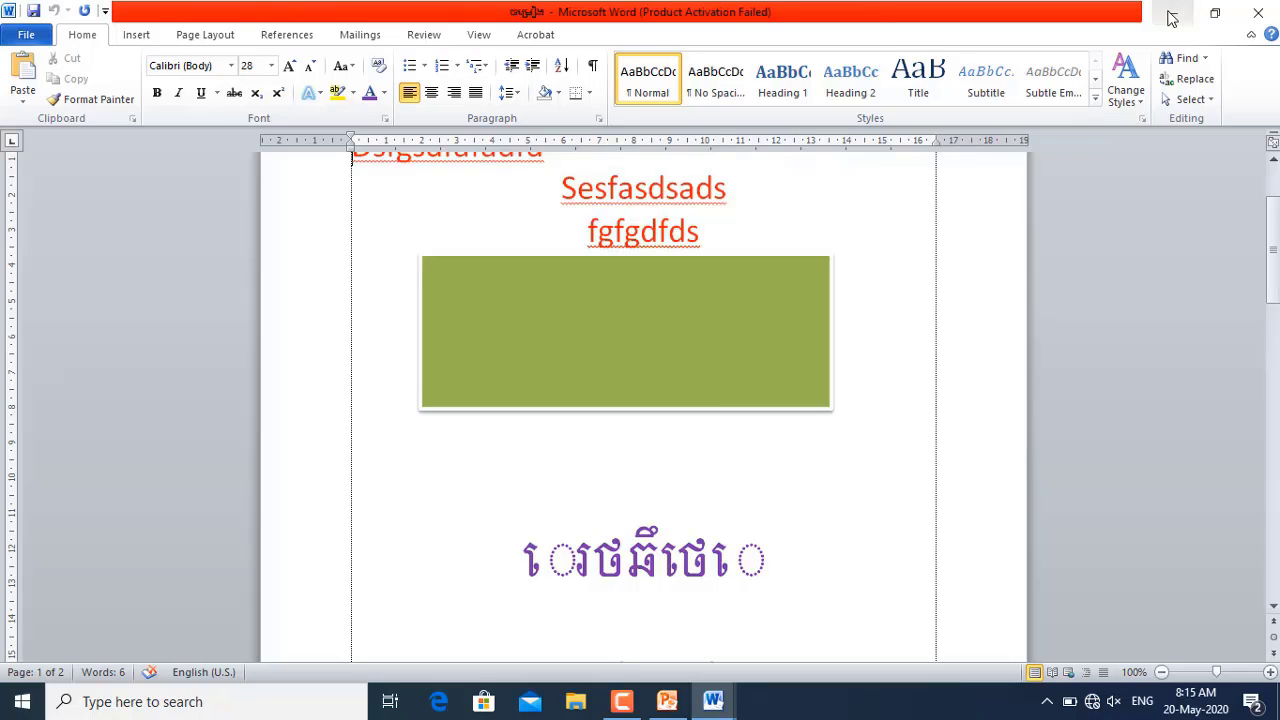
left_click(1258, 14)
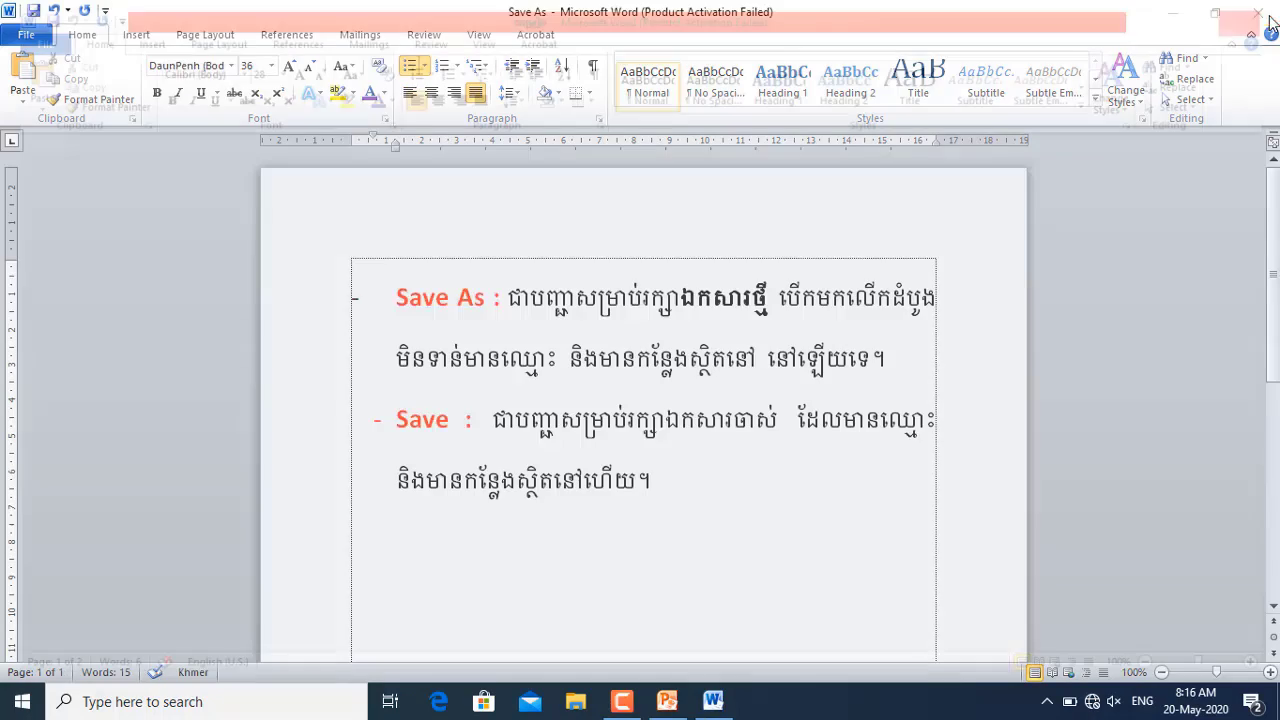
left_click(1173, 12)
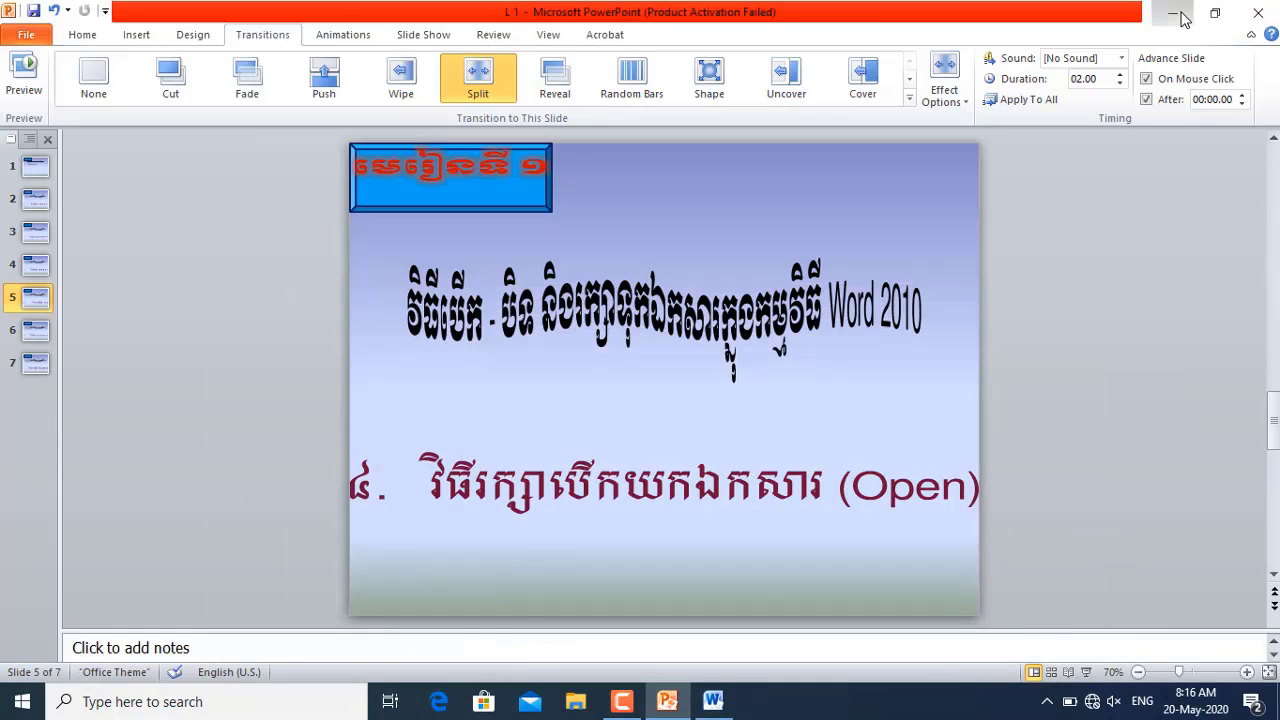
left_click(1173, 12)
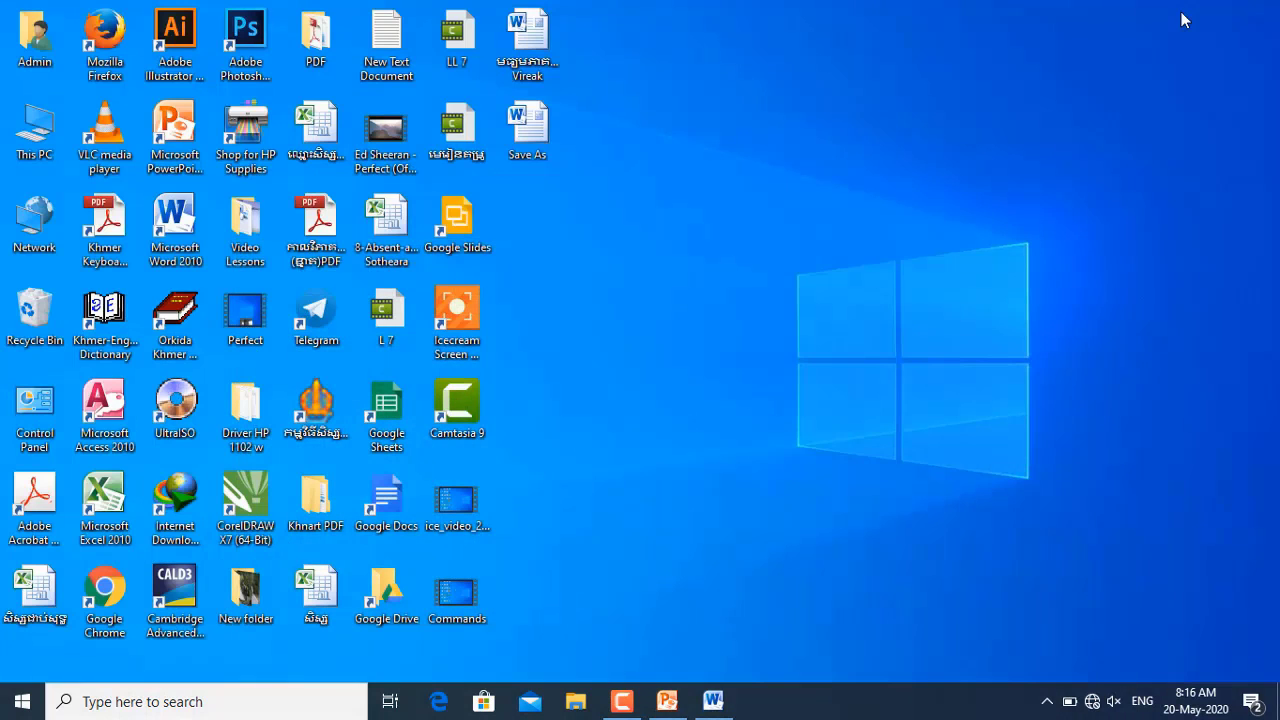
Refresh the desktop and start Word 2010 with a blank document in a maximized window
right_click(660, 204)
left_click(716, 258)
right_click(659, 219)
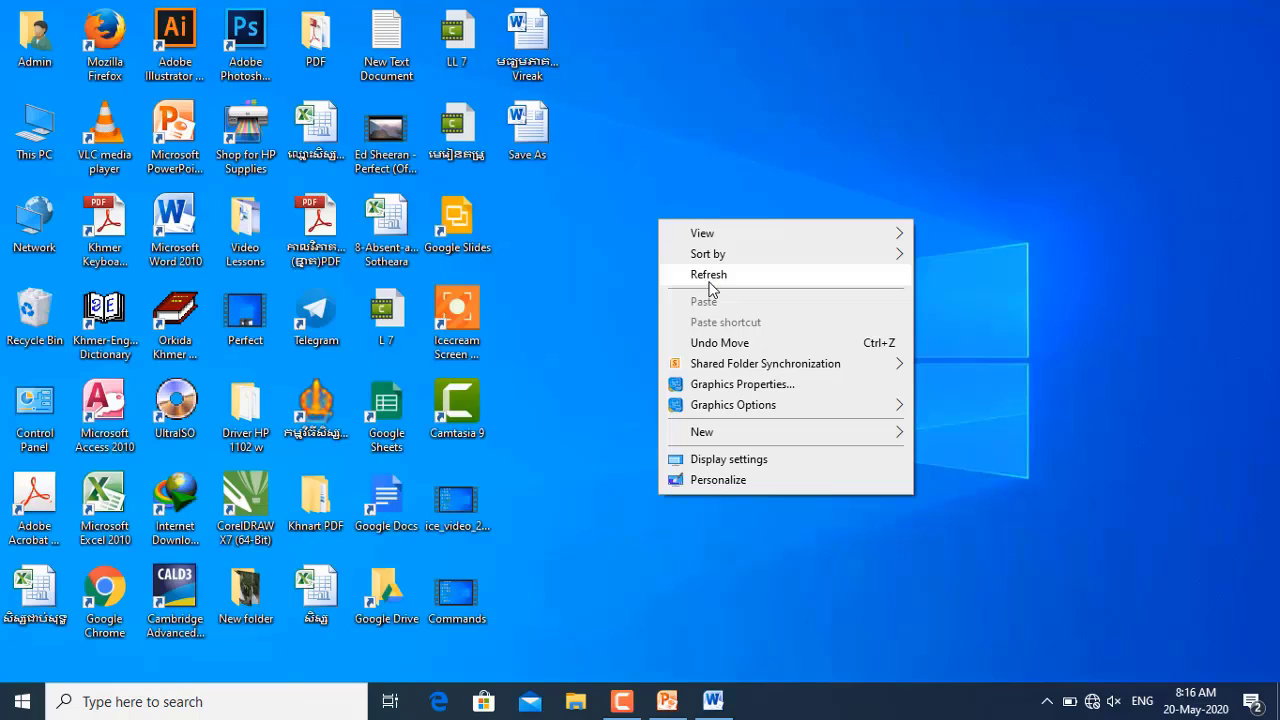
left_click(718, 280)
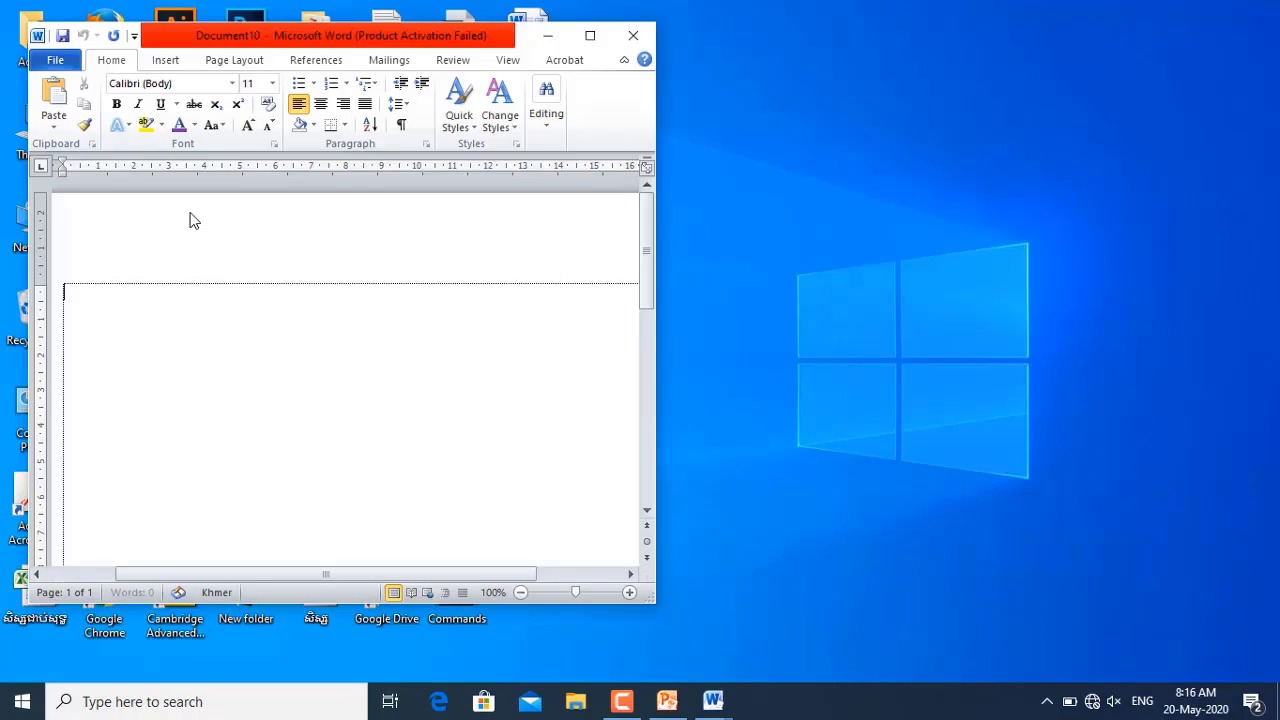
left_click(590, 37)
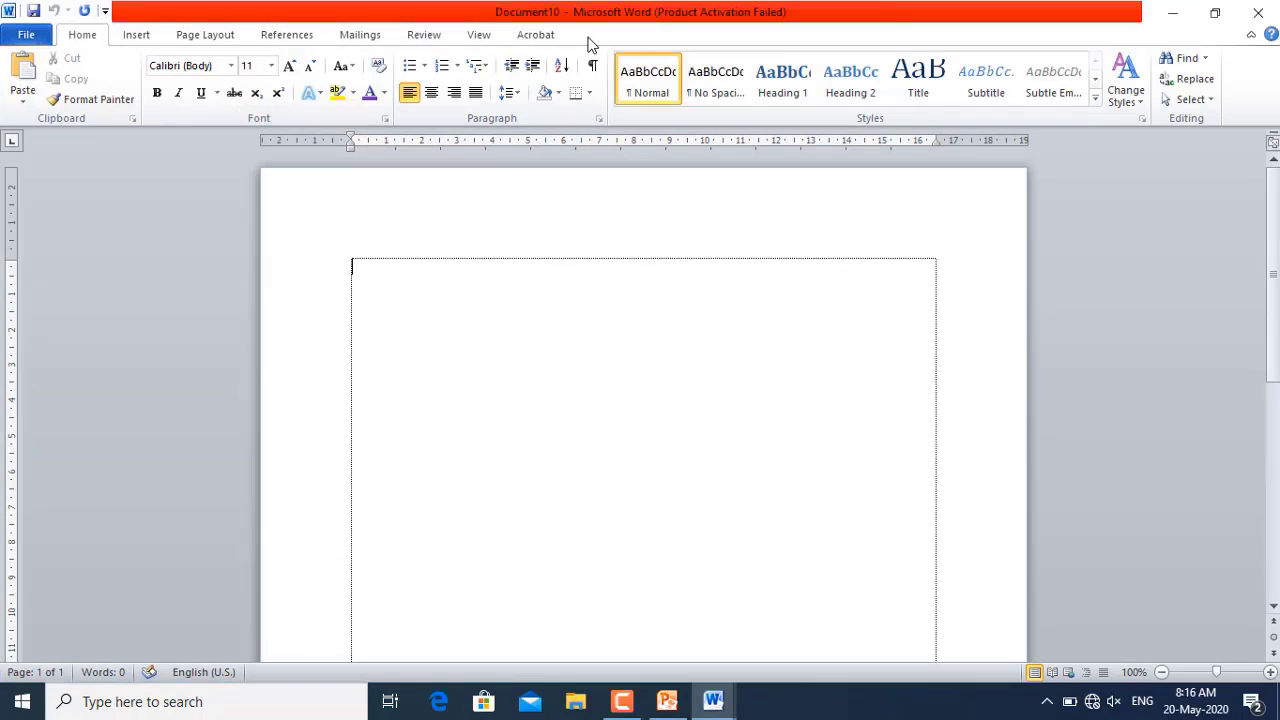
From the blank document, open the file "ចម្រៀង" on Local Disk (E:) and close it again
left_click(25, 35)
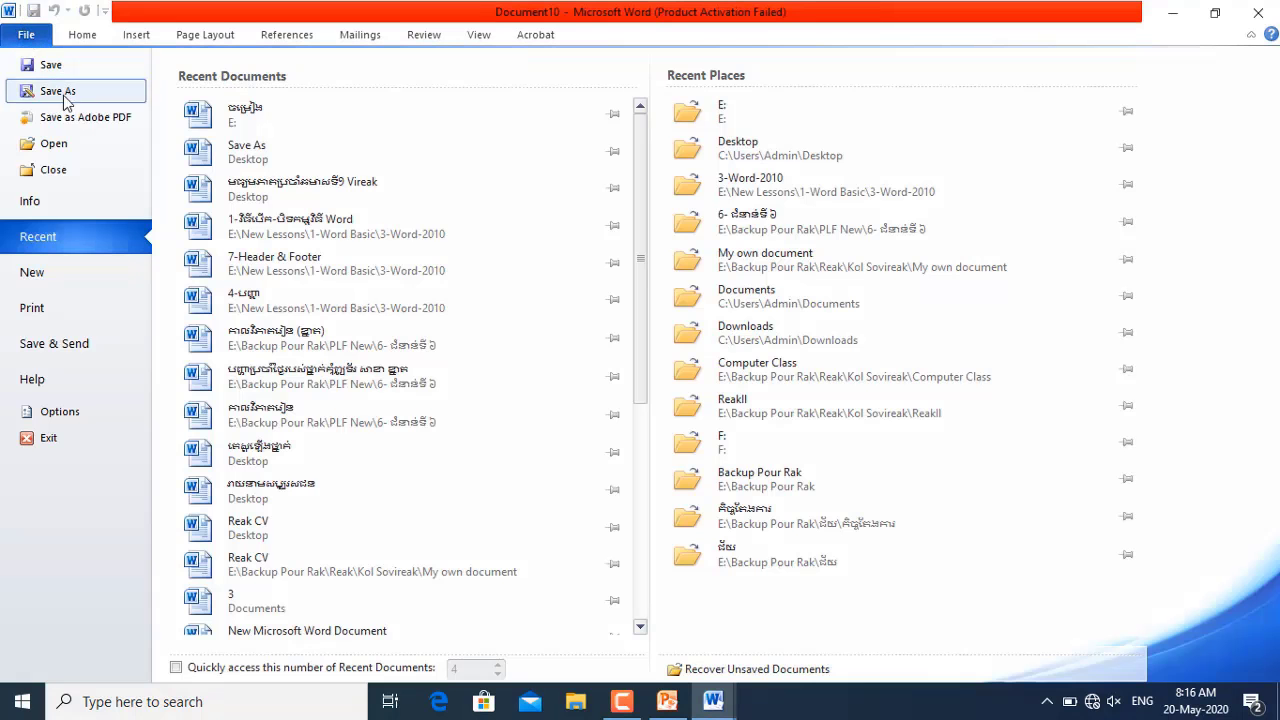
left_click(42, 143)
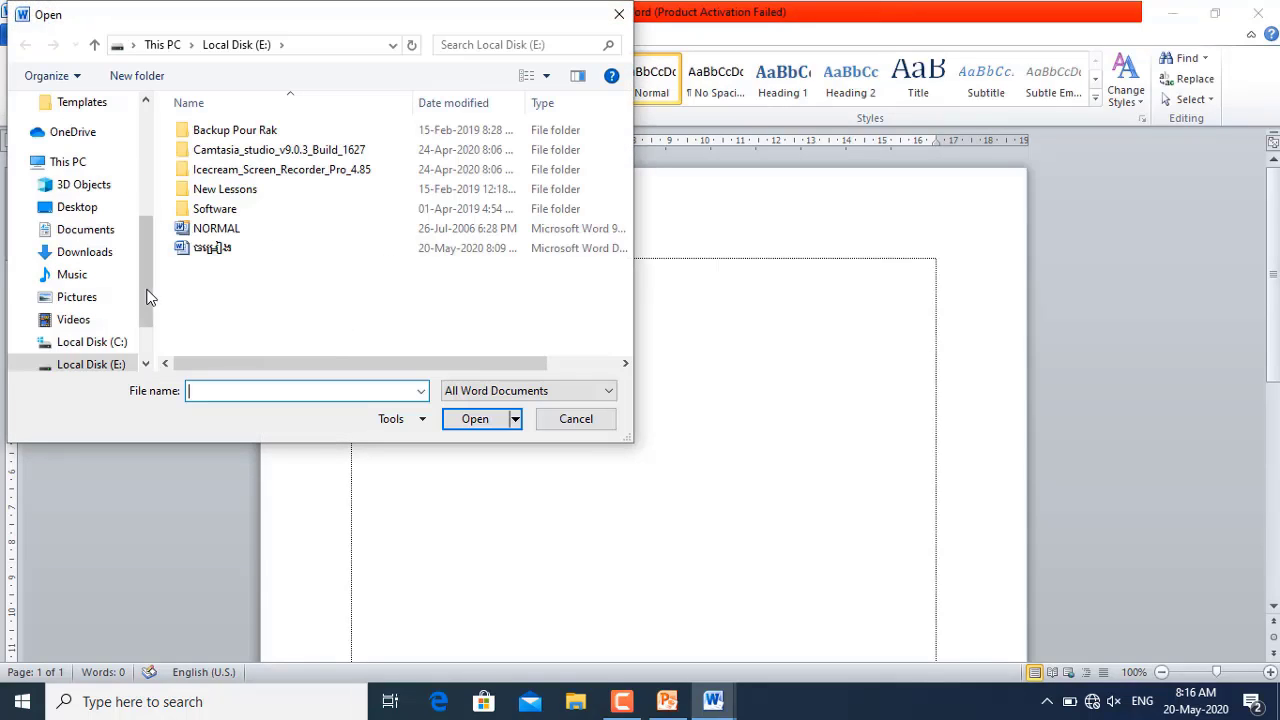
scroll(143, 250, "down", 3)
left_click(108, 285)
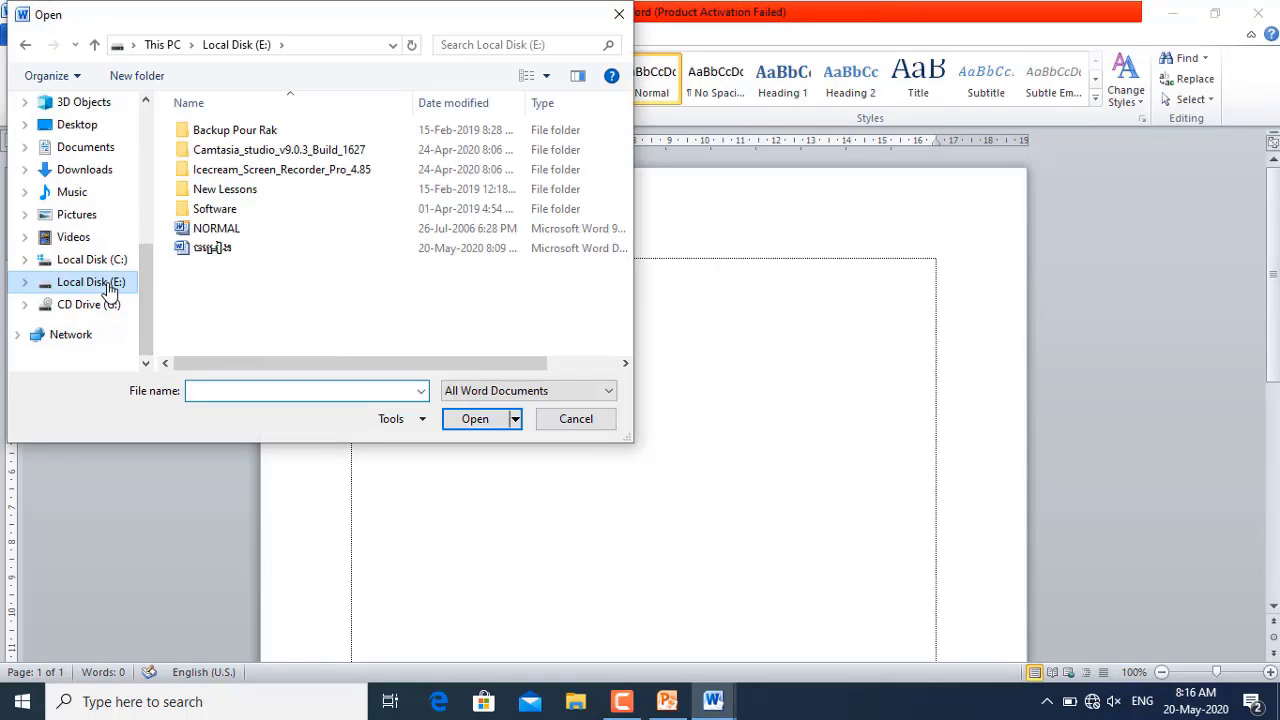
left_click(217, 252)
left_click(475, 419)
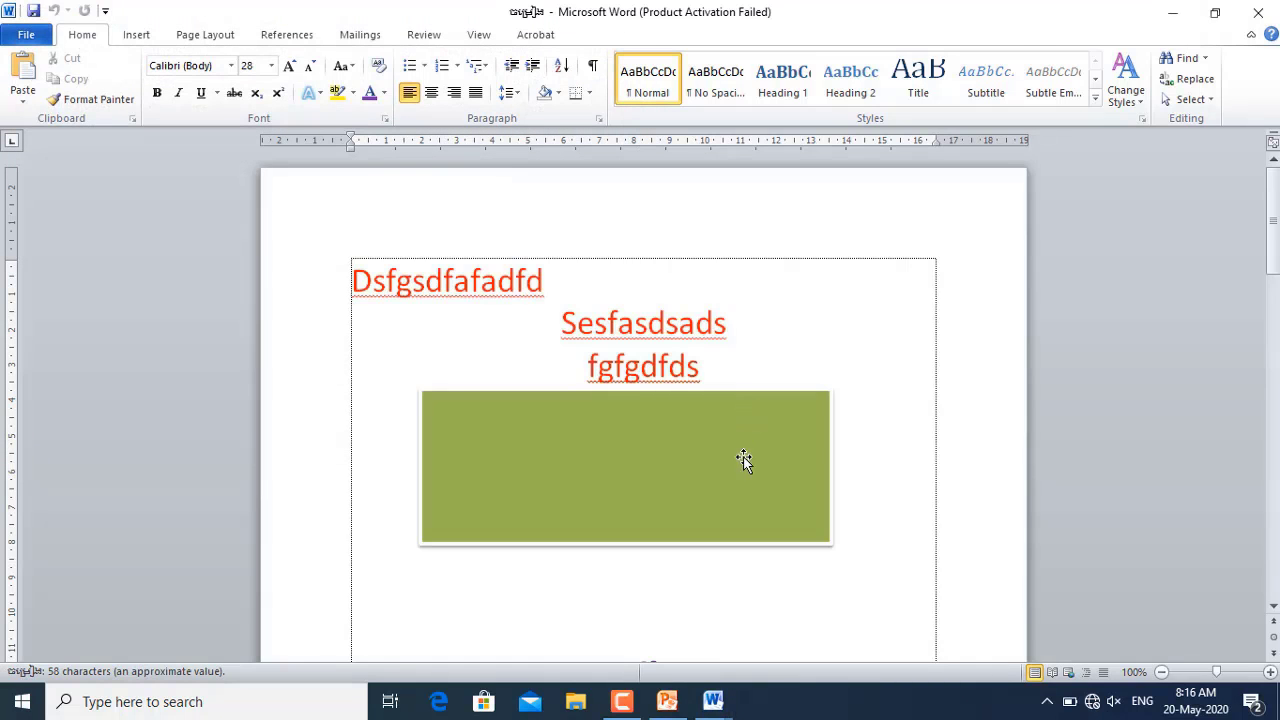
left_click(1258, 12)
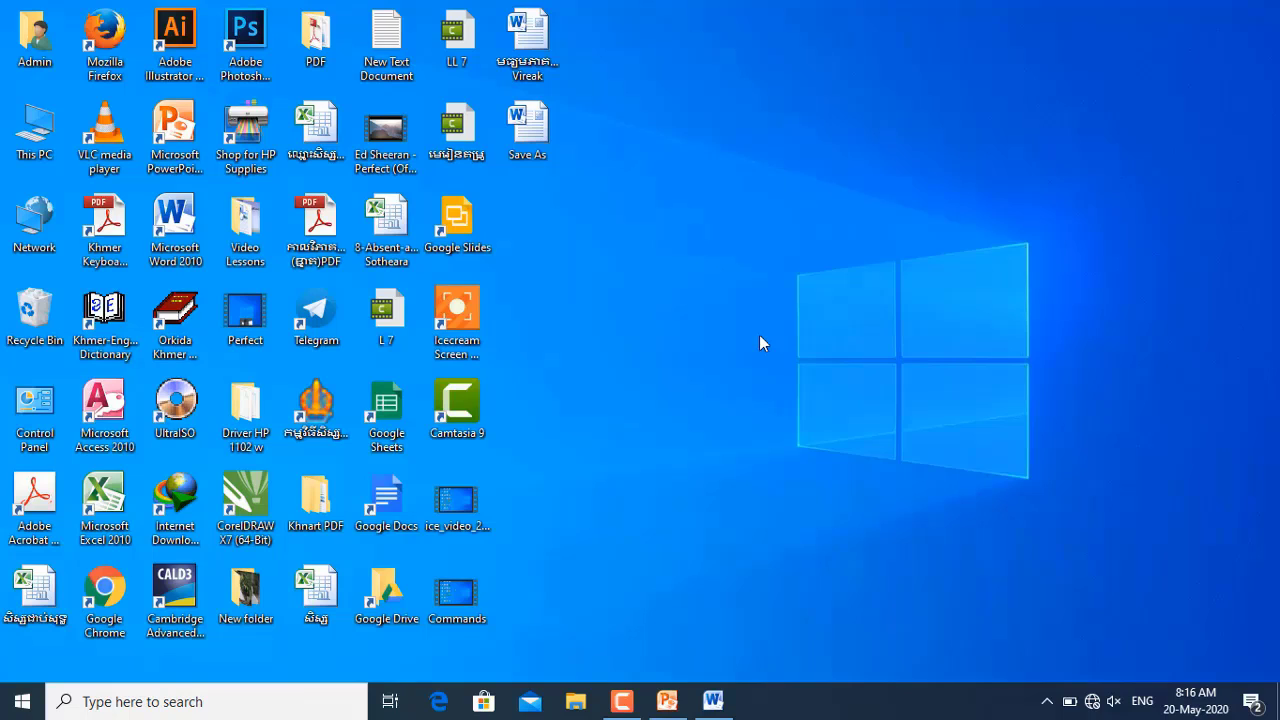
Open the file "ចម្រៀង" directly from Local Disk (E:) in File Explorer and close the document again
left_click(575, 705)
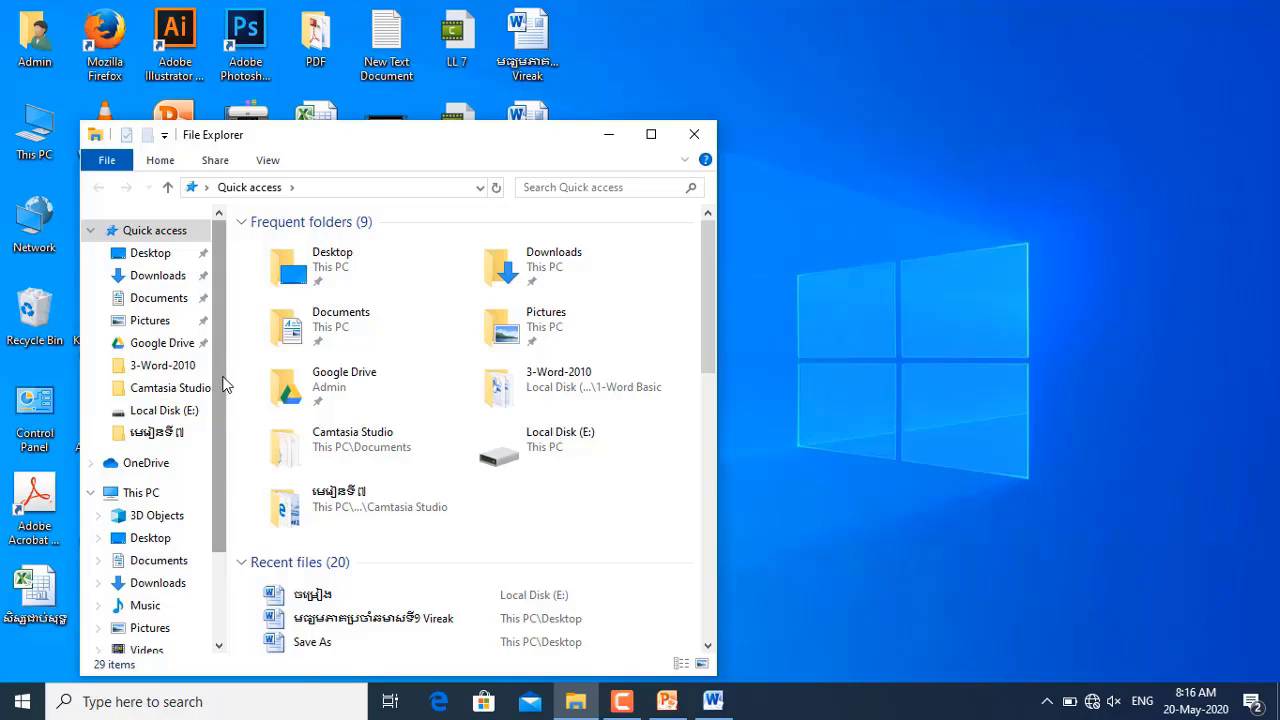
mouse_move(225, 385)
left_mouse_down()
mouse_move(200, 510)
mouse_move(232, 321)
mouse_move(224, 462)
mouse_move(225, 393)
left_mouse_up()
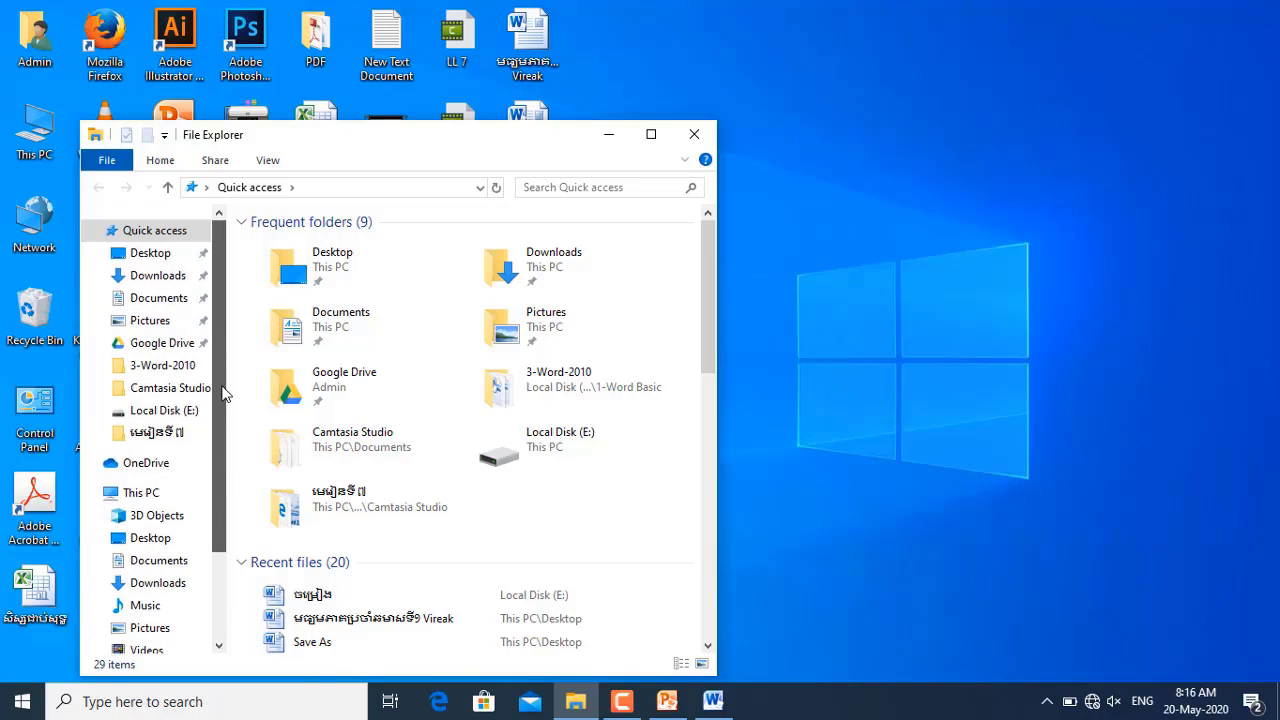
left_click(161, 411)
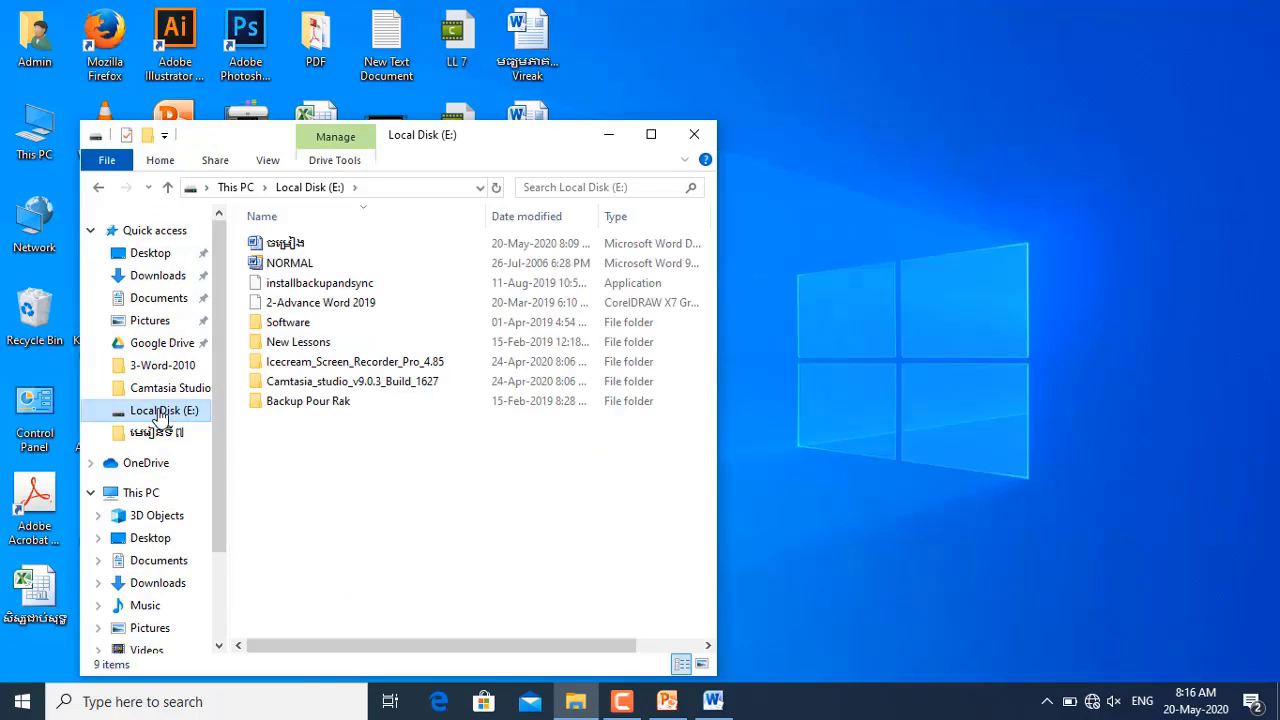
left_click(297, 250)
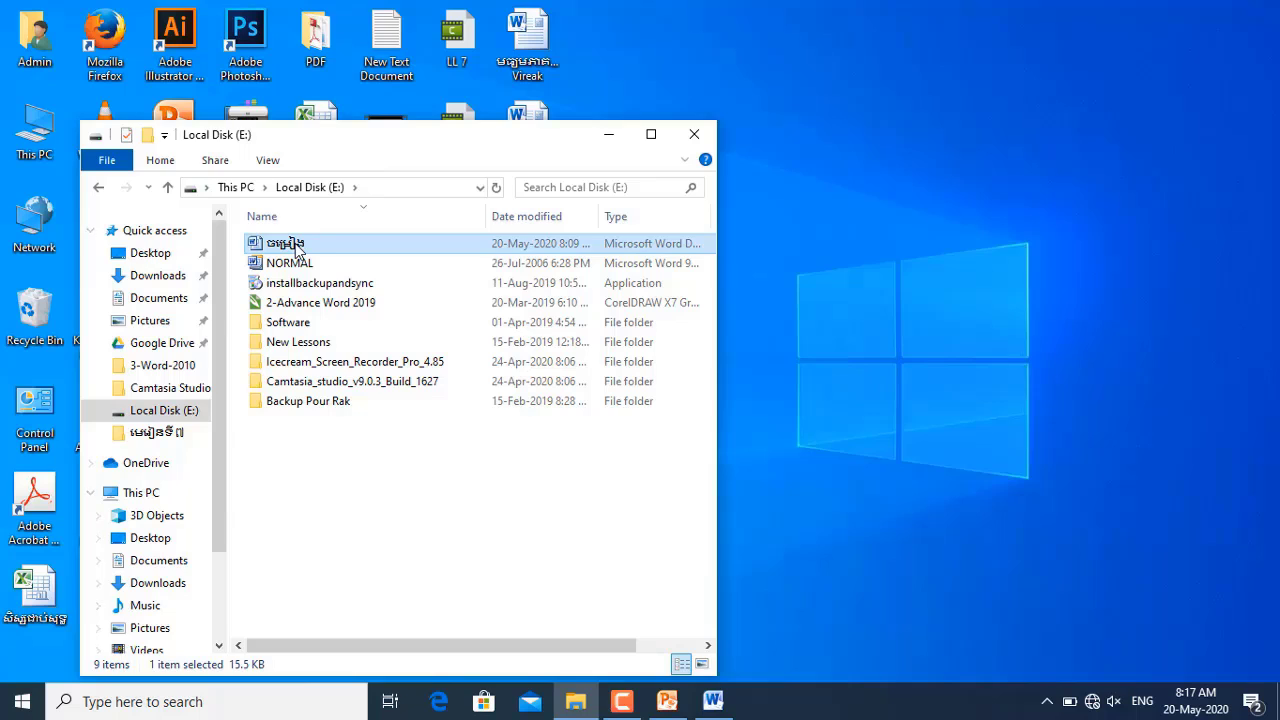
double_click(297, 250)
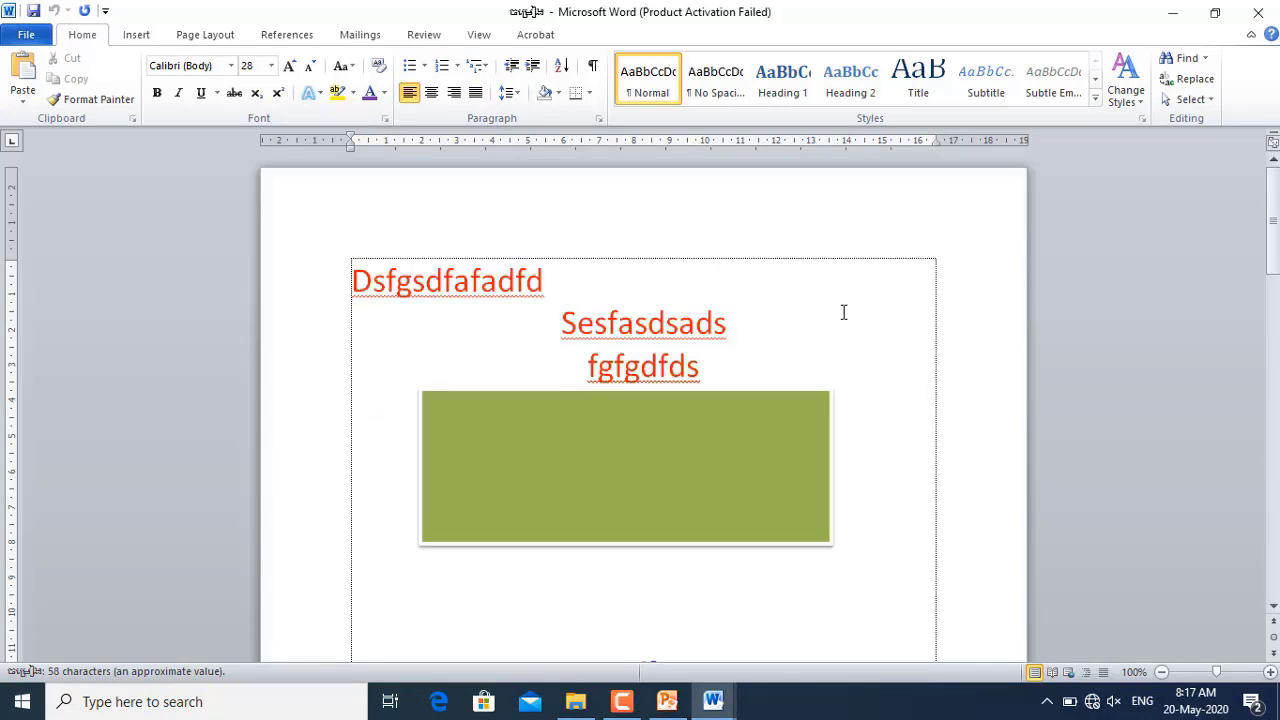
left_click(1250, 22)
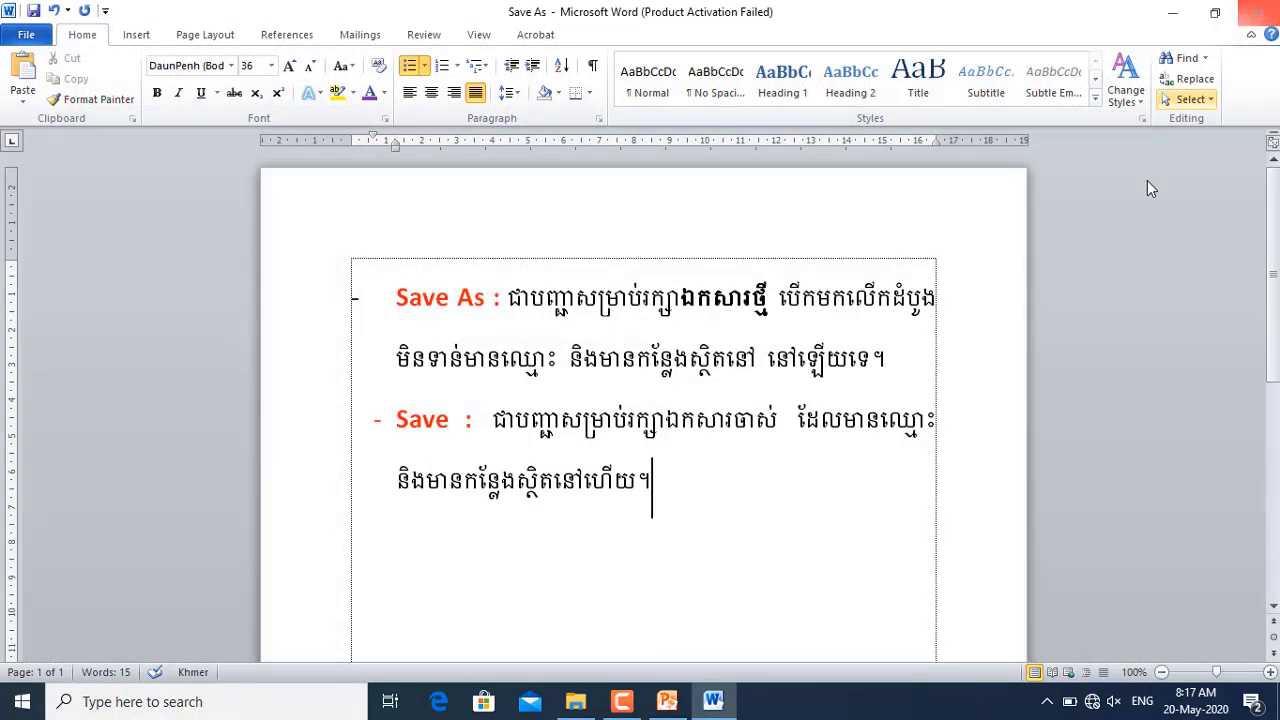
Back out of closing the "Save As" document and clear the Word and File Explorer windows from the desktop
left_click(1250, 18)
left_click(730, 391)
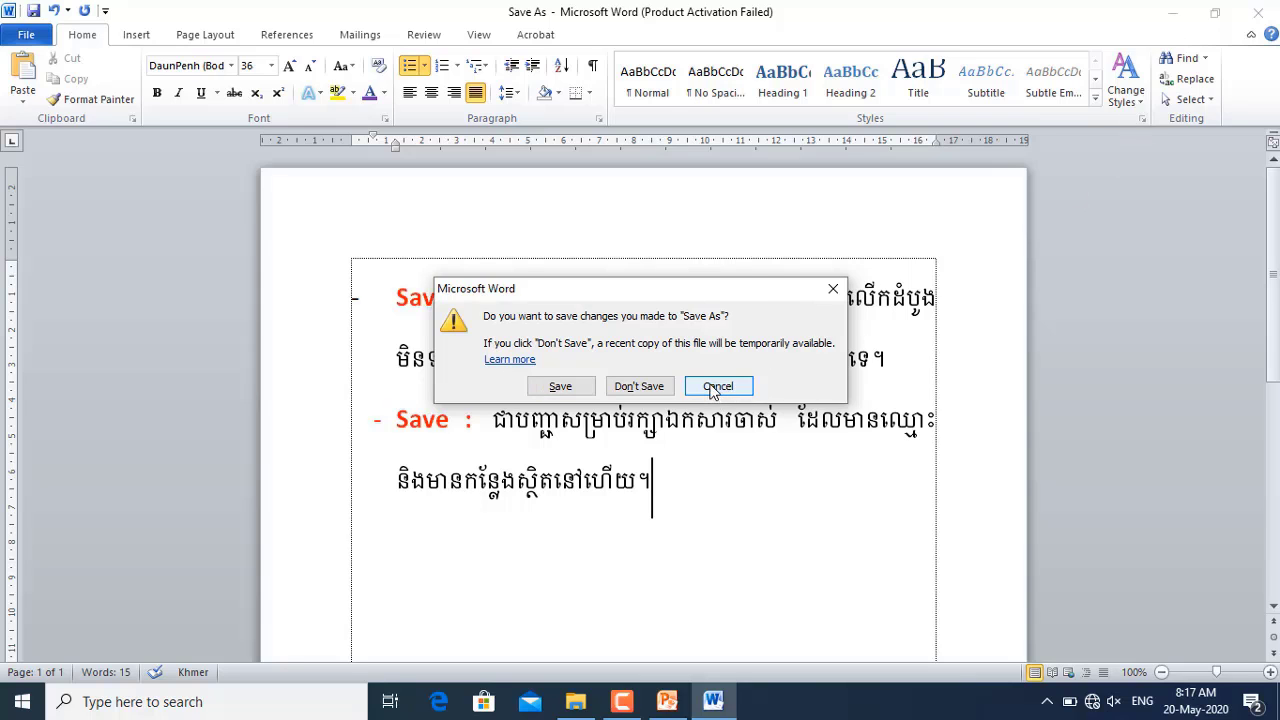
key("Escape")
left_click(1171, 12)
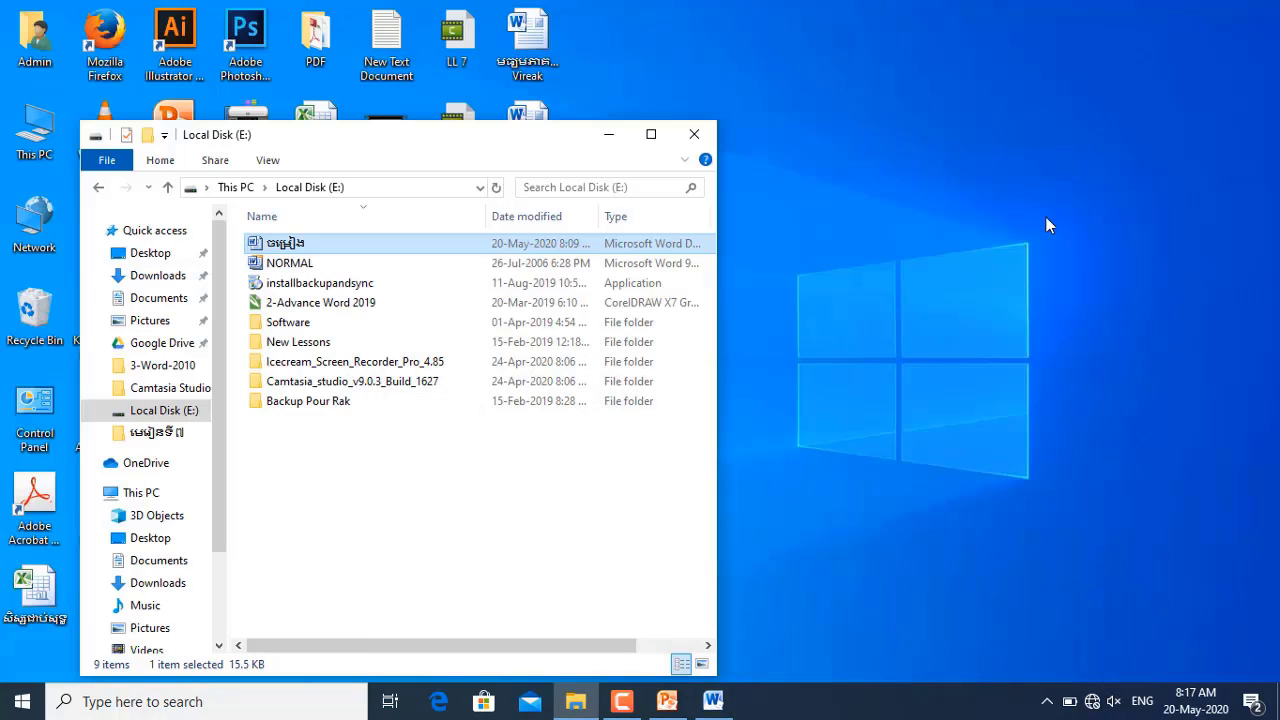
left_click(694, 134)
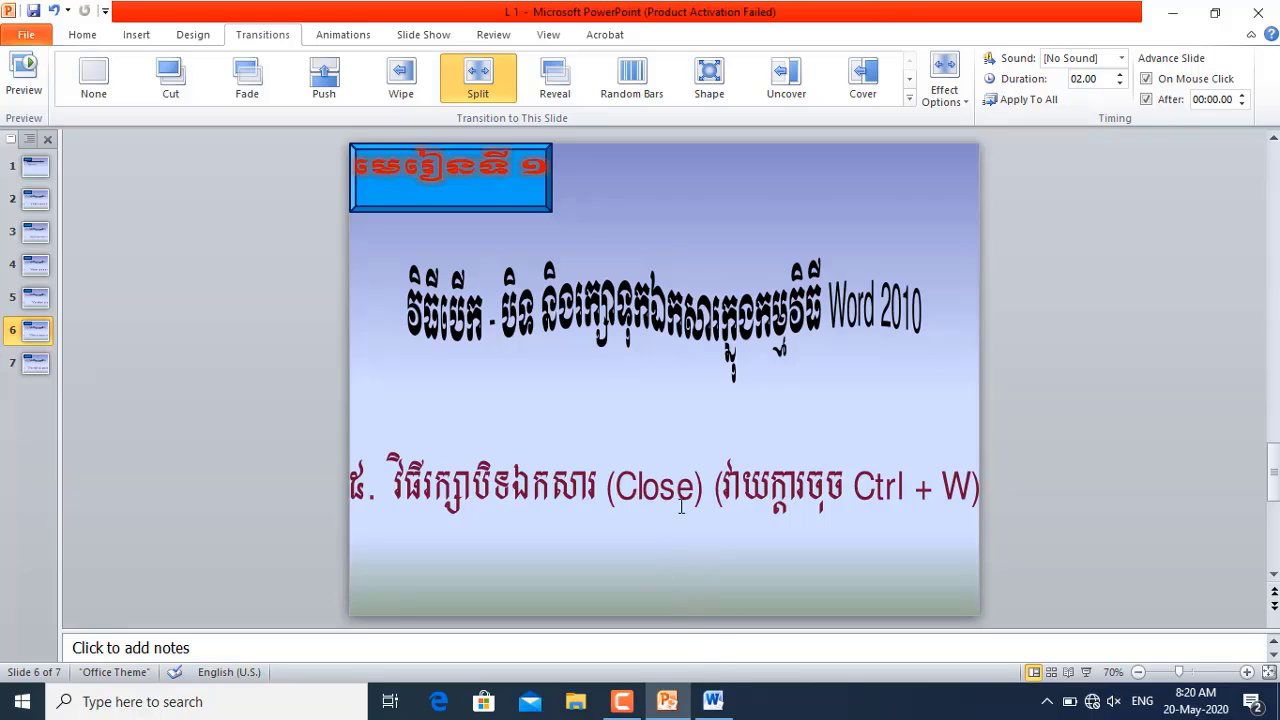
Switch to Word, look over the "Save As" document and close it with the Close command while keeping Word open
left_click(713, 701)
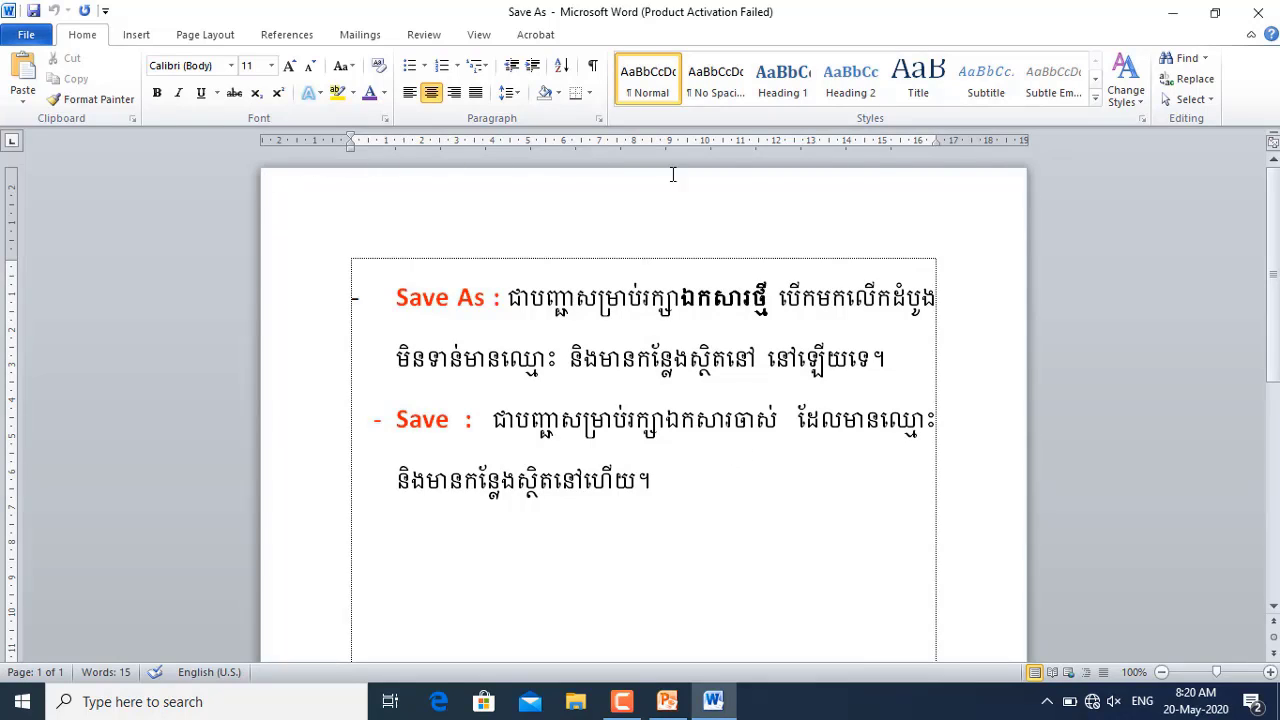
scroll(1028, 590, "down", 8)
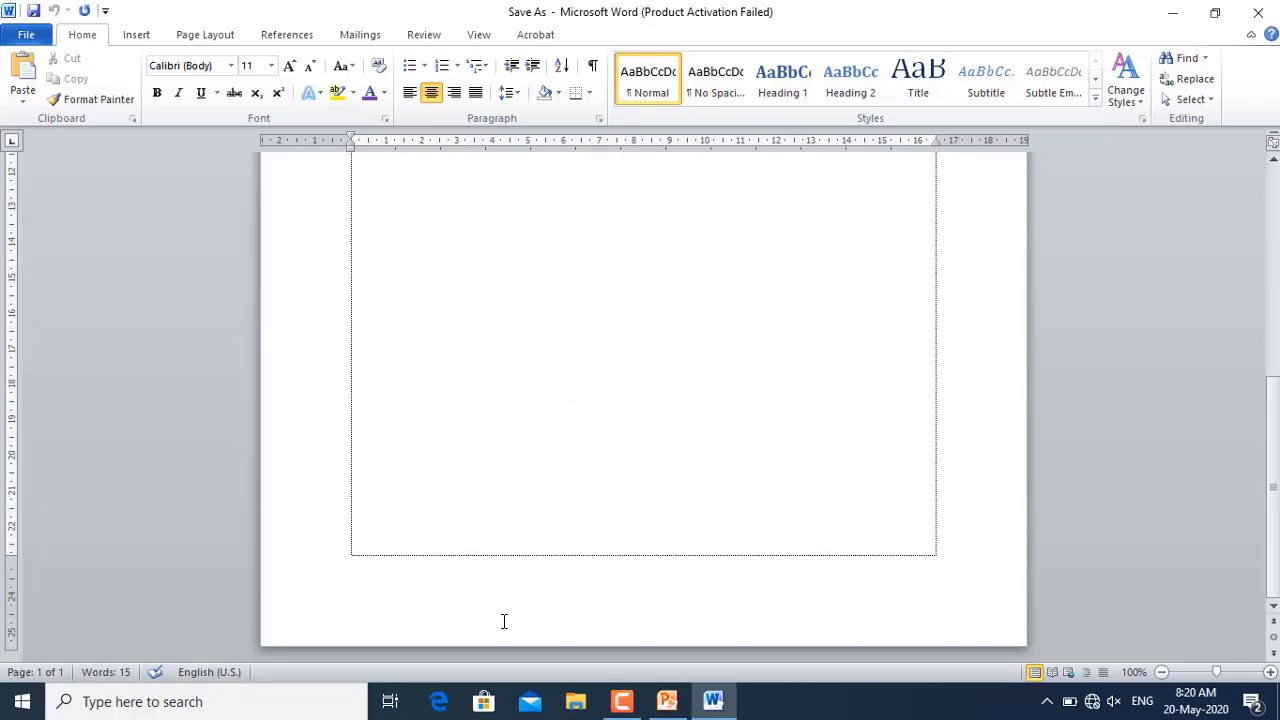
scroll(250, 590, "up", 2)
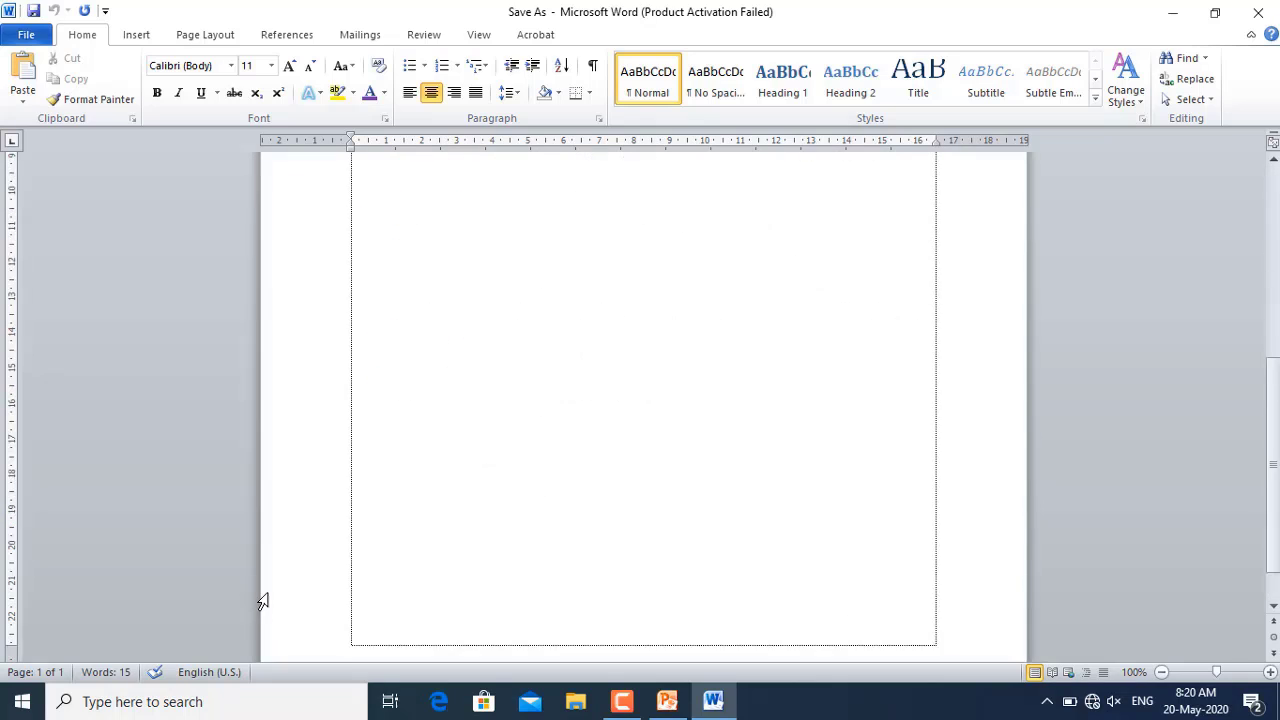
scroll(262, 600, "up", 6)
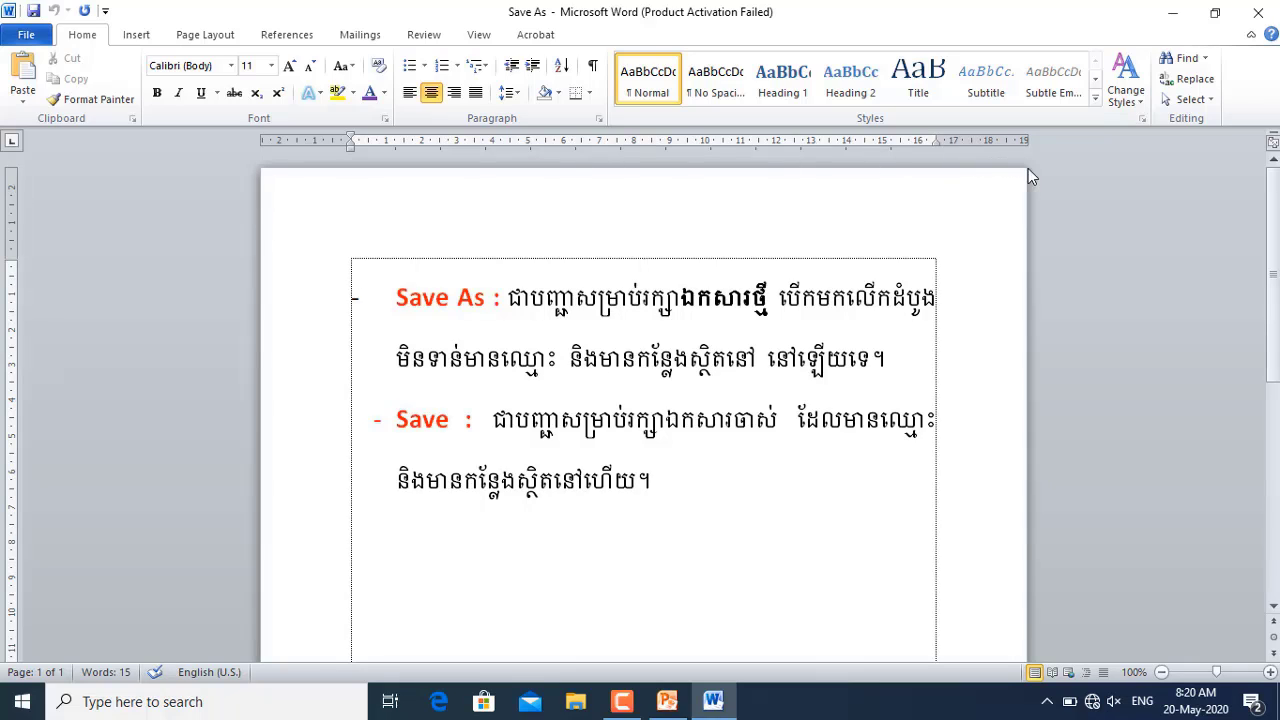
left_click(665, 485)
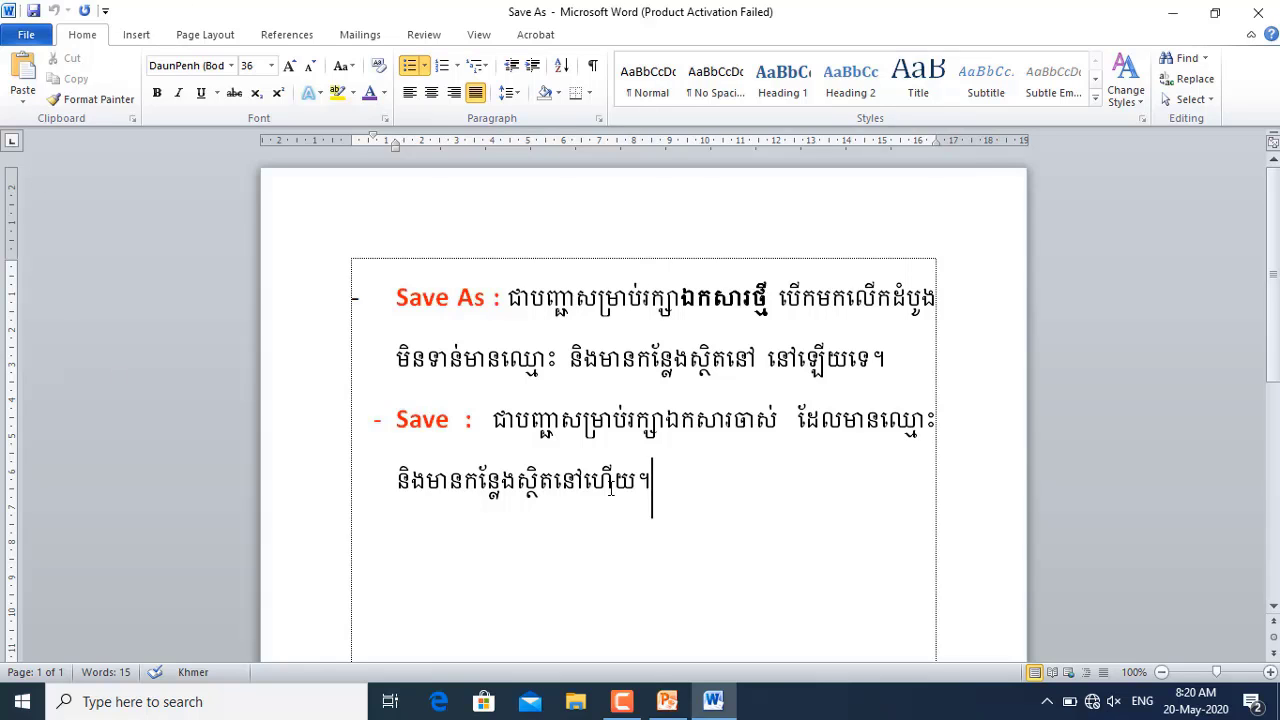
left_click(25, 36)
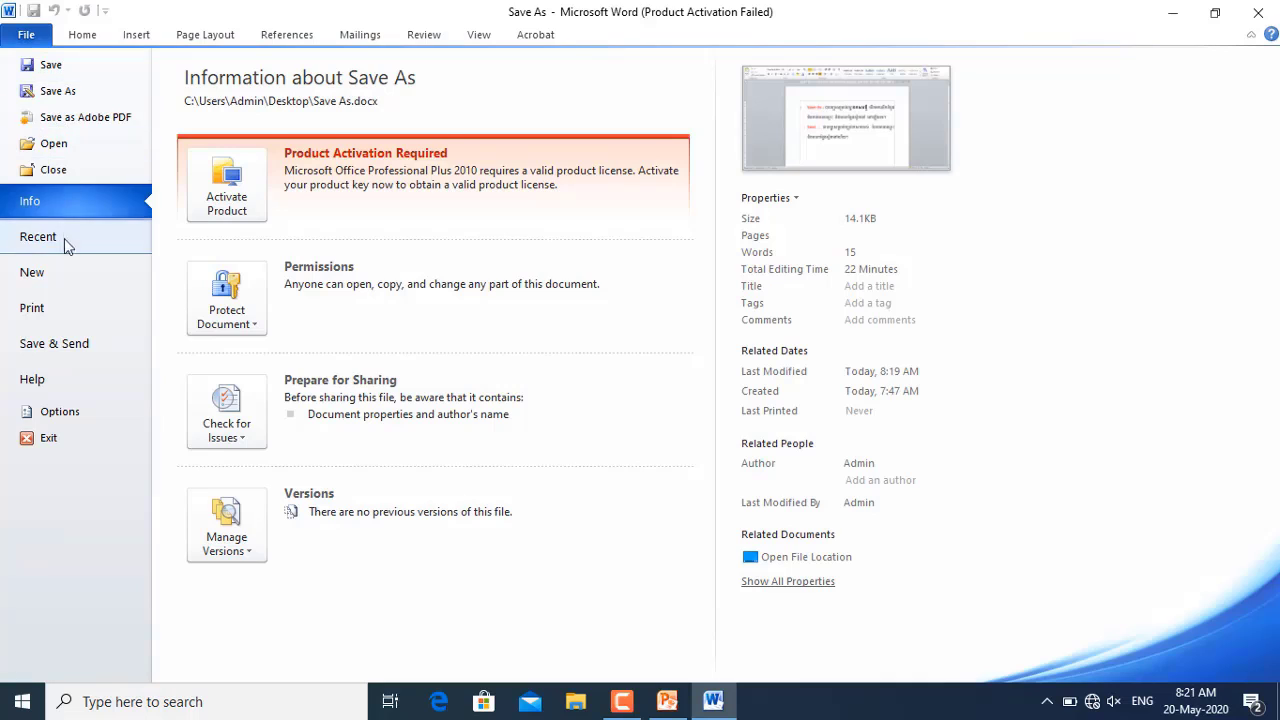
left_click(60, 170)
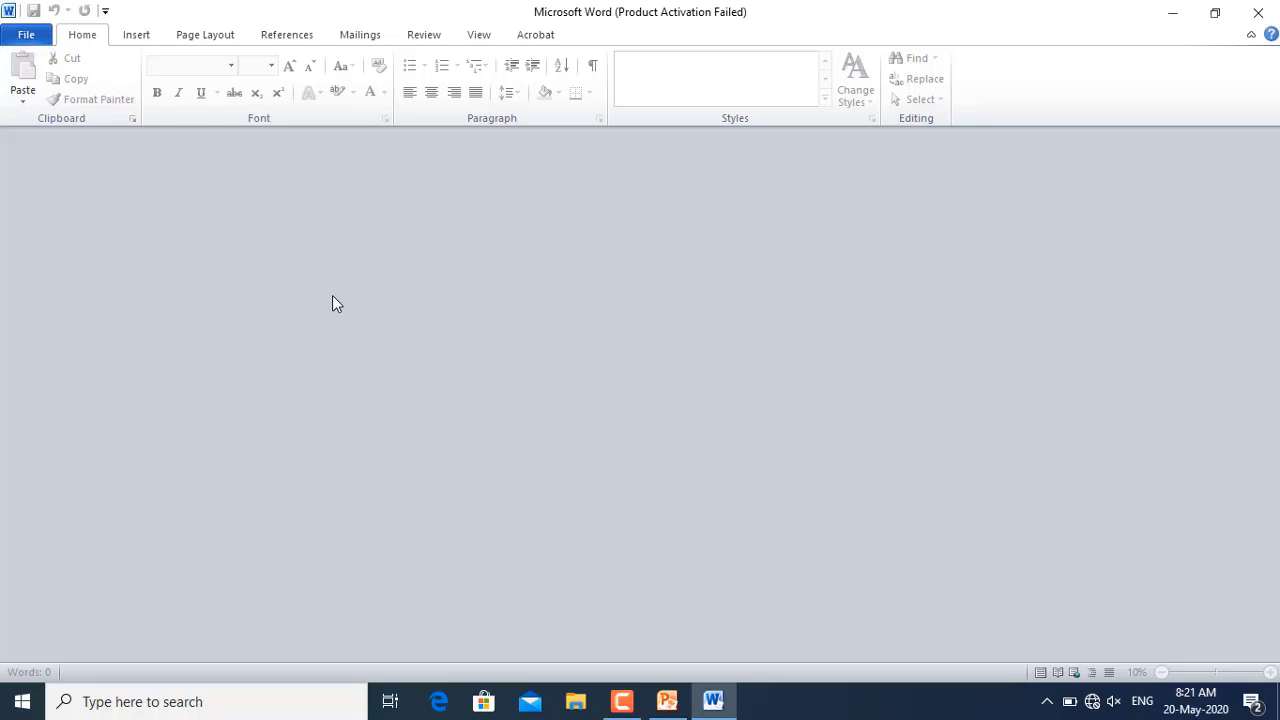
Open the "Save As" document from the Desktop folder and close it again while keeping Word open
left_click(27, 34)
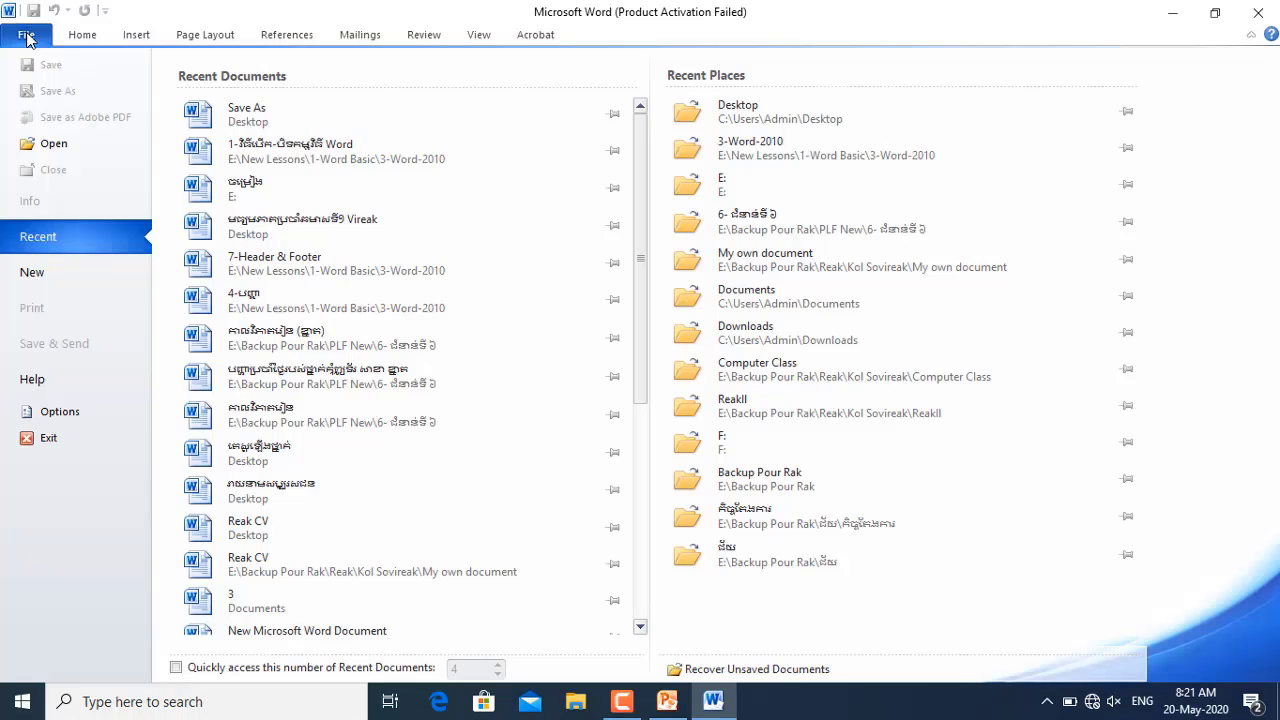
left_click(56, 144)
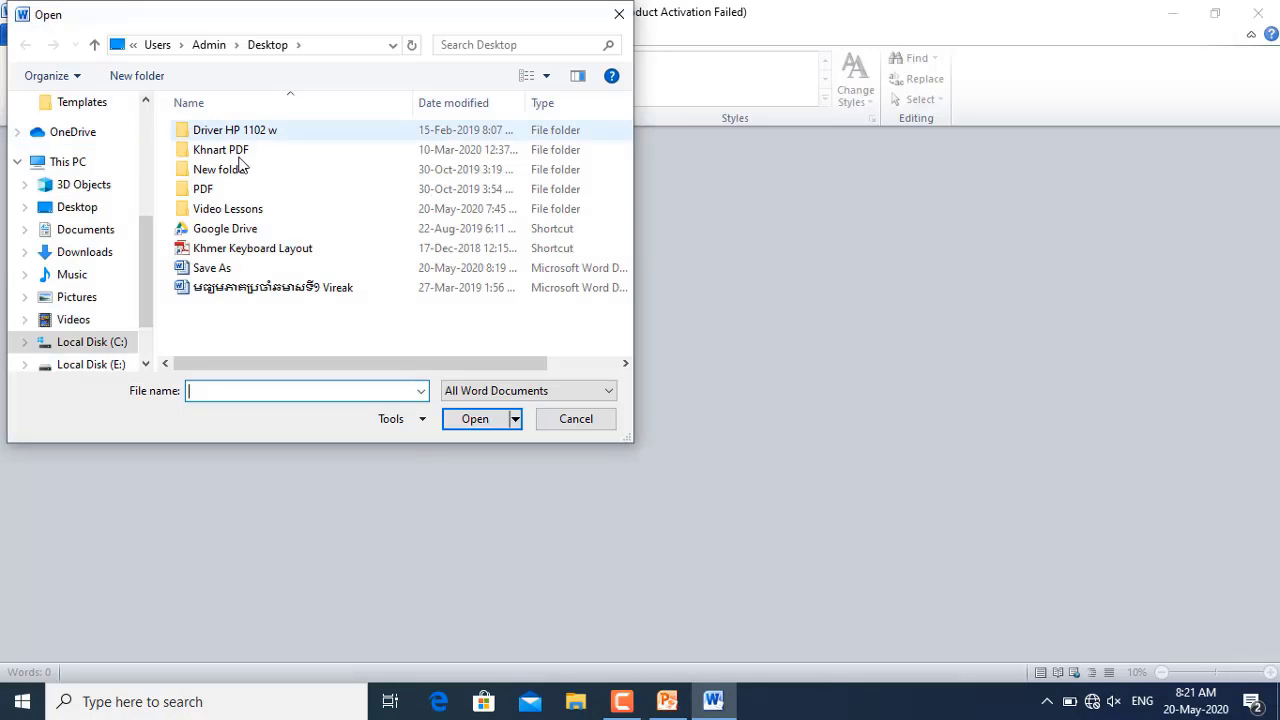
left_click(226, 270)
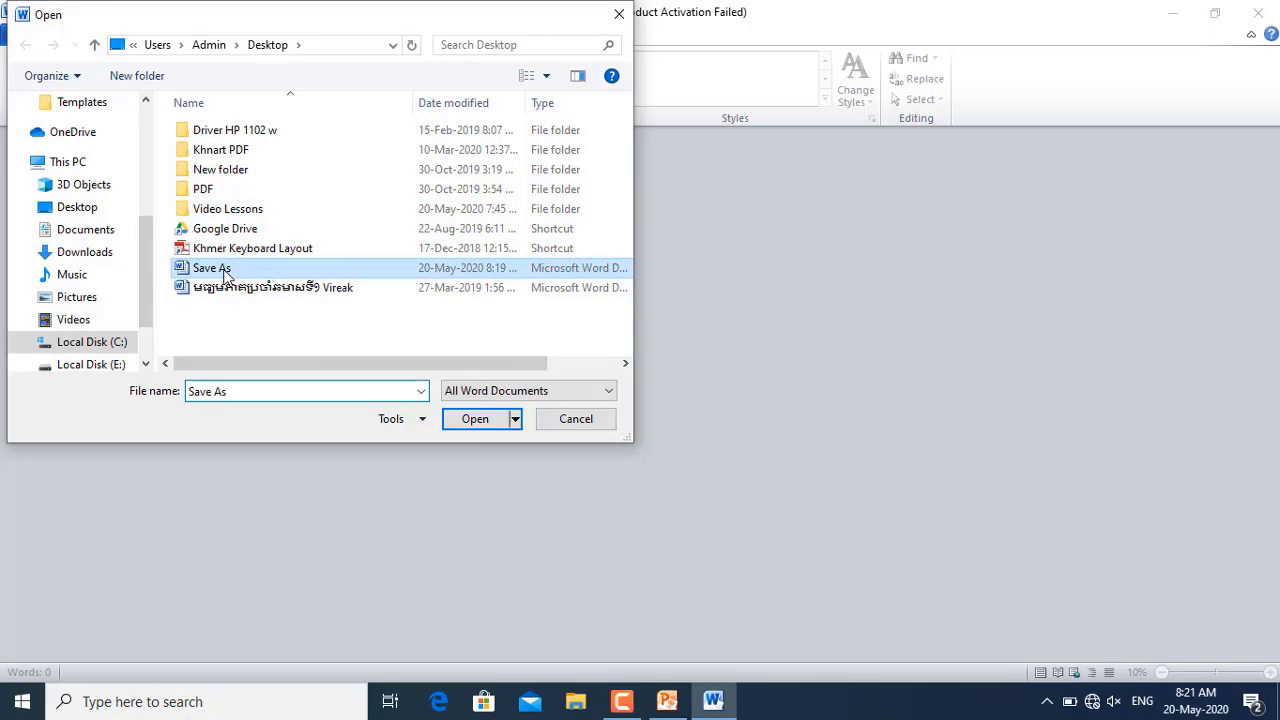
left_click(474, 419)
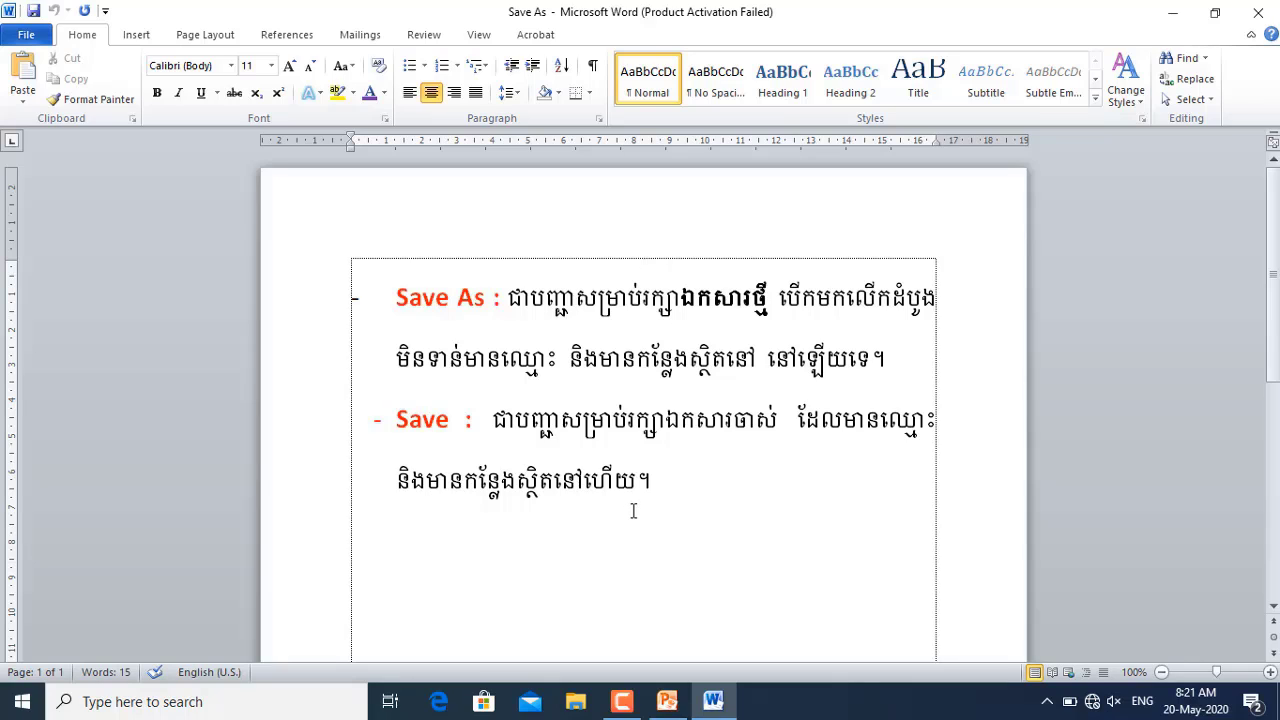
key("ctrl+w")
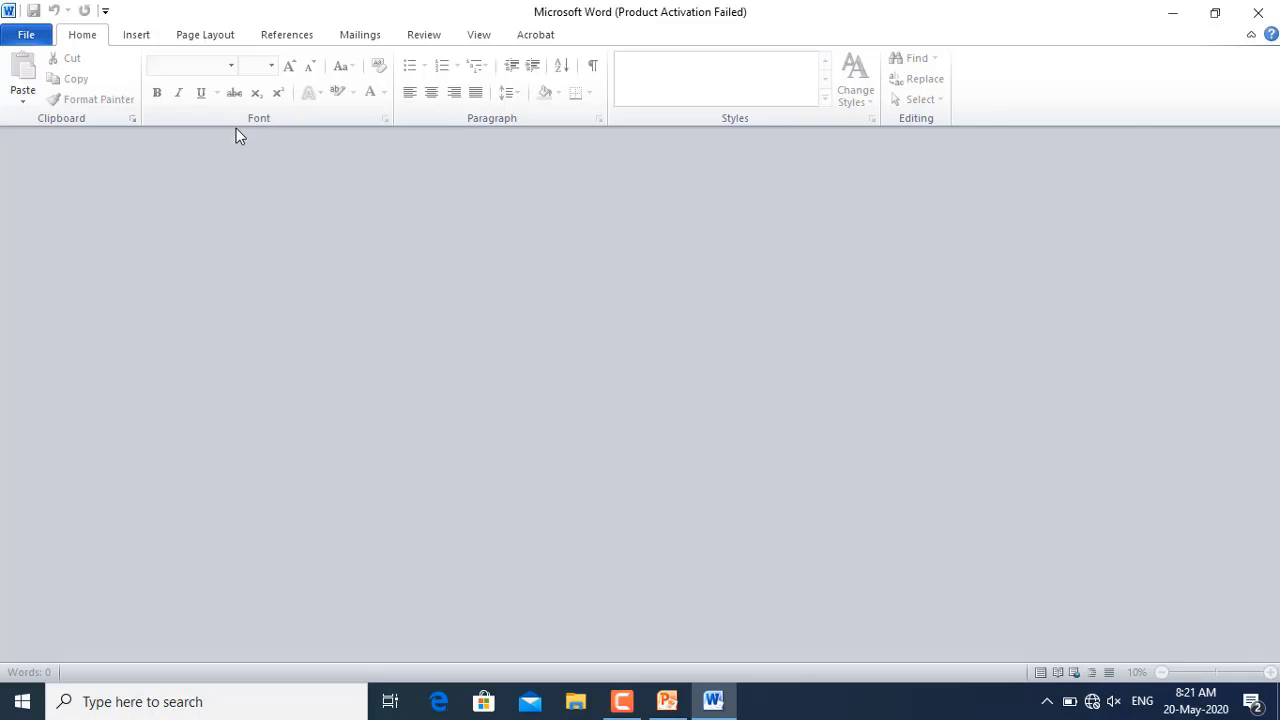
Open the "Save As" document from the Desktop folder once more for editing
left_click(26, 35)
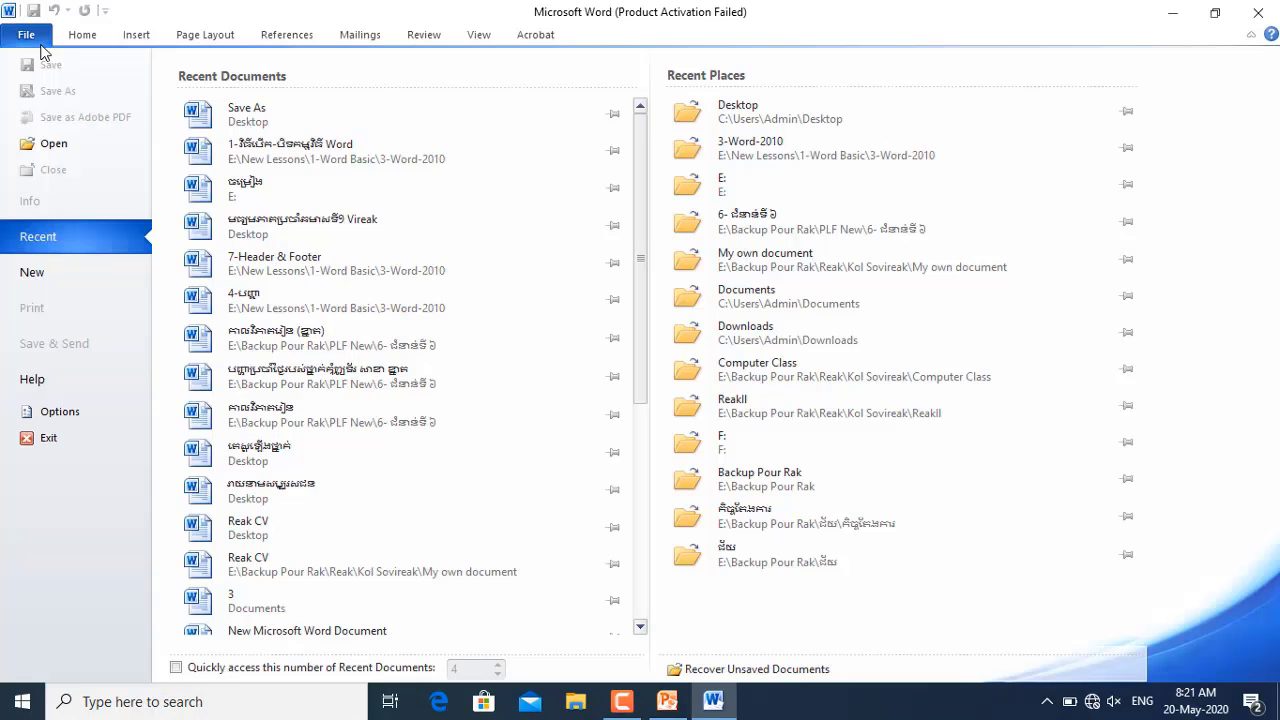
left_click(112, 147)
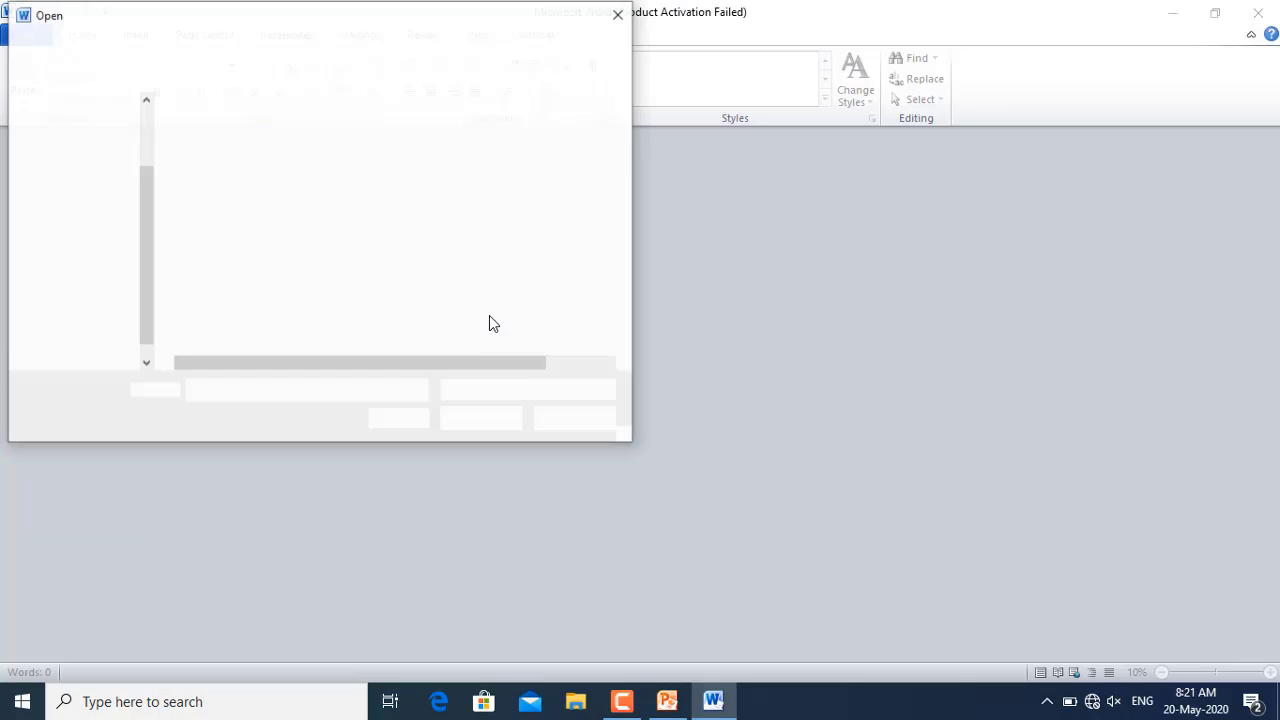
left_click(215, 268)
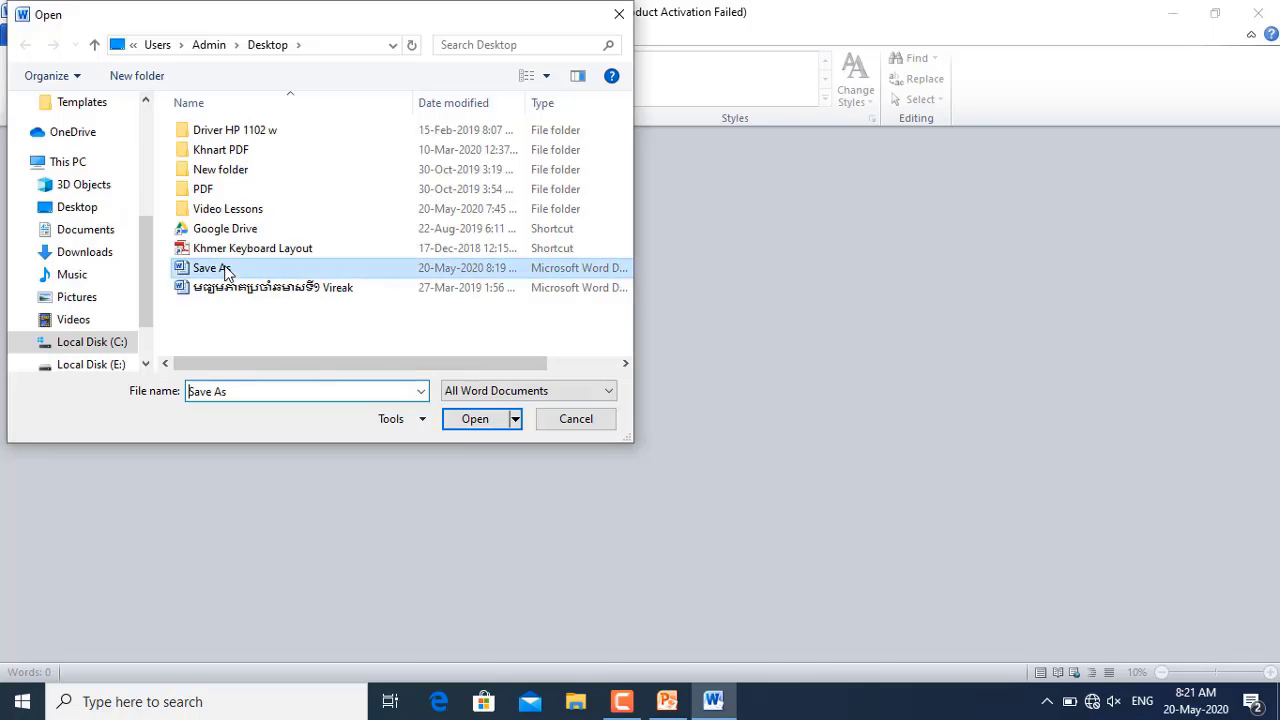
left_click(486, 420)
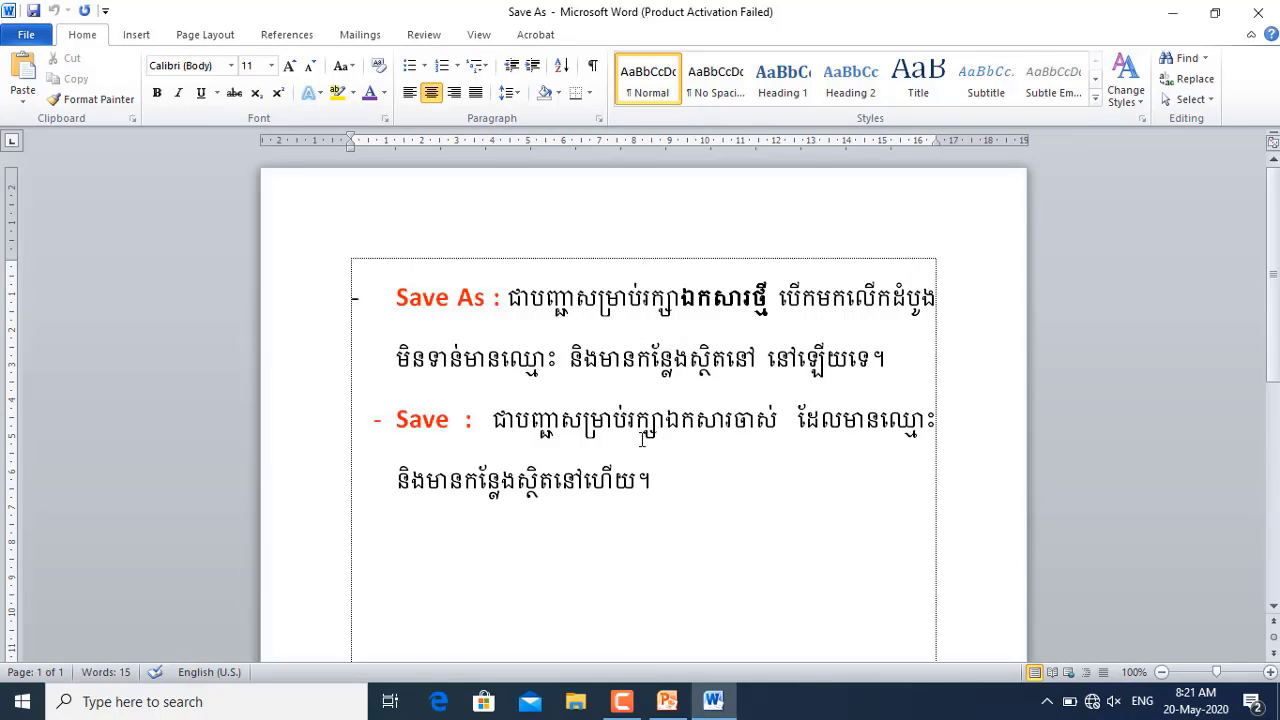
Add two list lines below the Save paragraph reading "zssdsagadafgghgj" and "wewefweert"
left_click(666, 481)
key("Return")
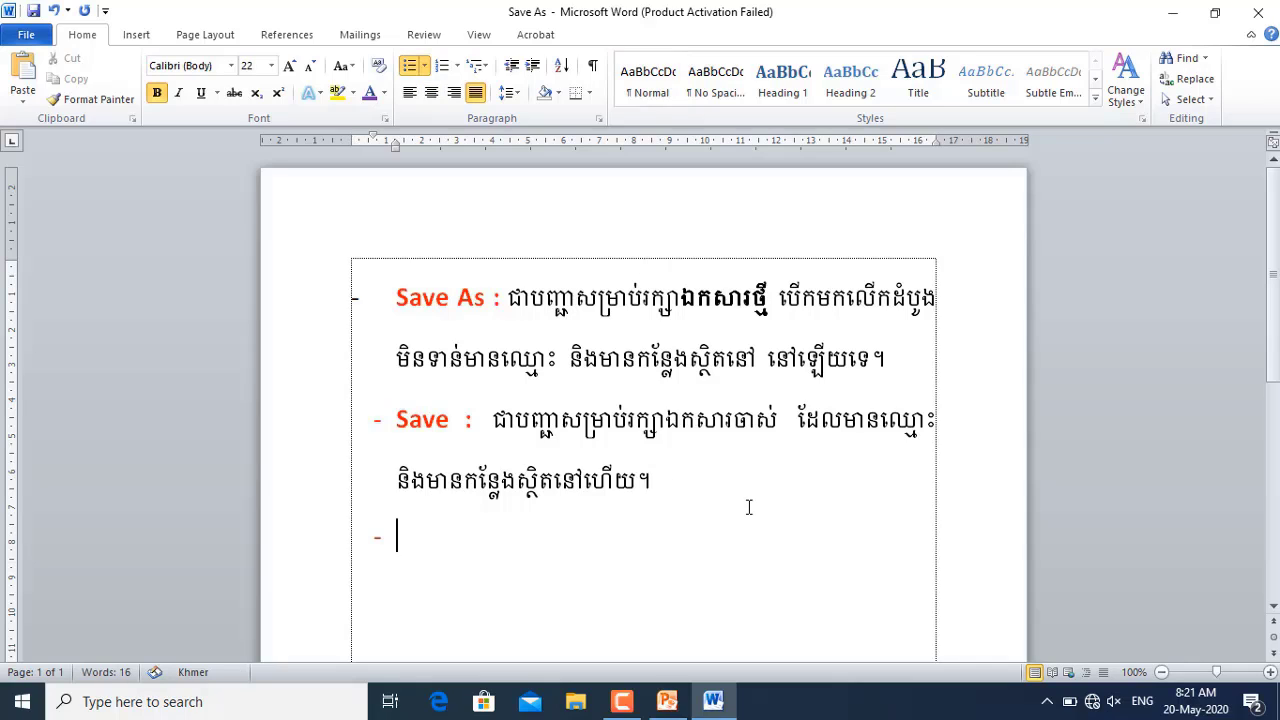
type("zssdsagadafgghgj")
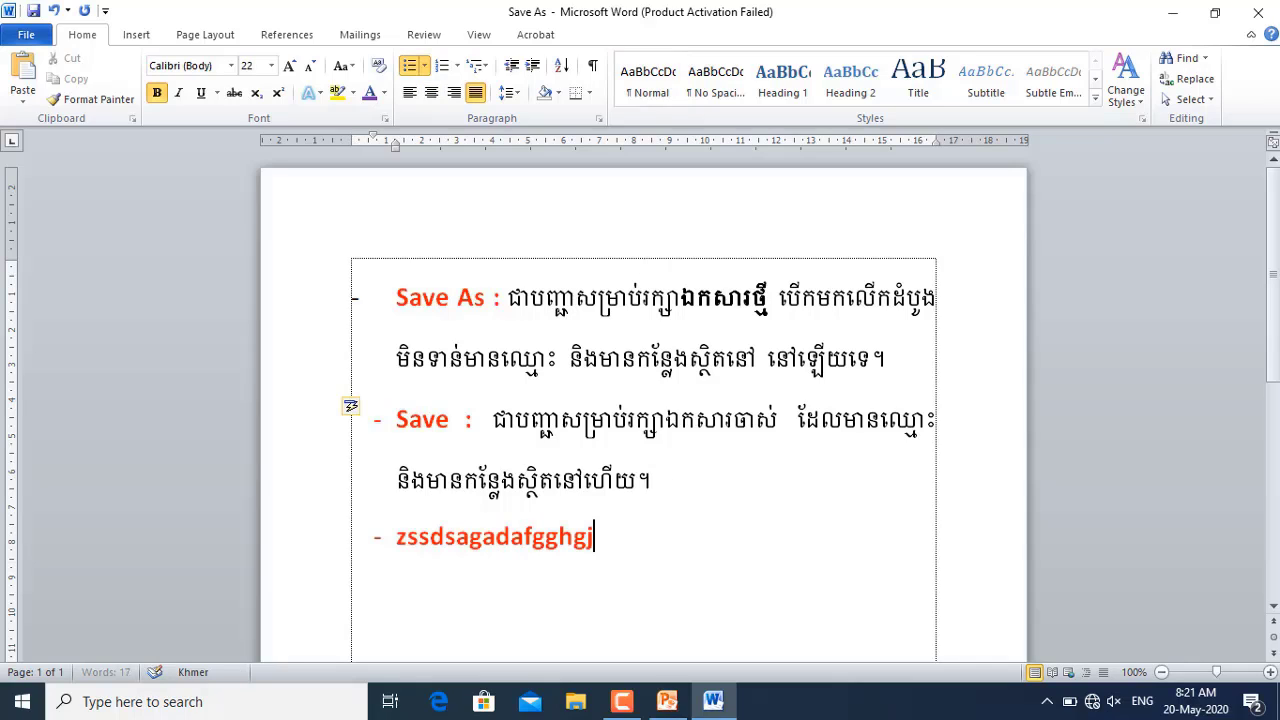
key("Return")
type("wewefweert")
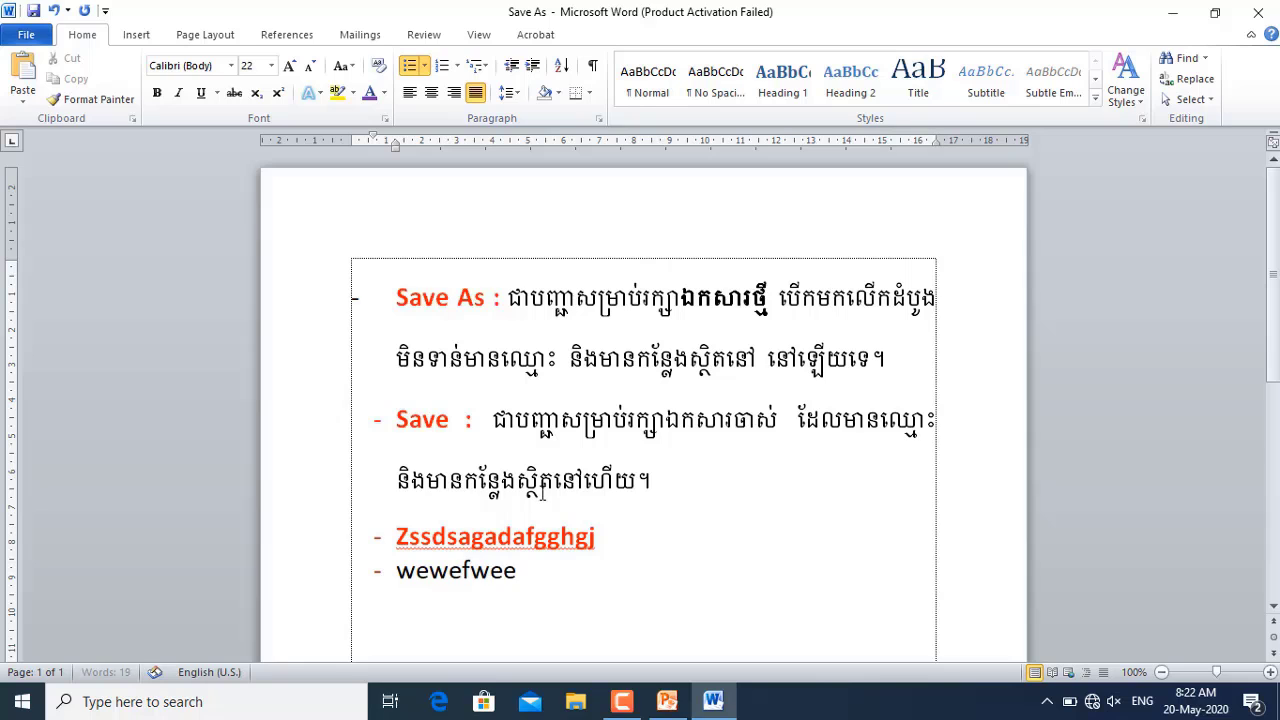
Save the edited "Save As" document and close it with the Close command
left_click(44, 42)
left_click(45, 64)
left_click(41, 38)
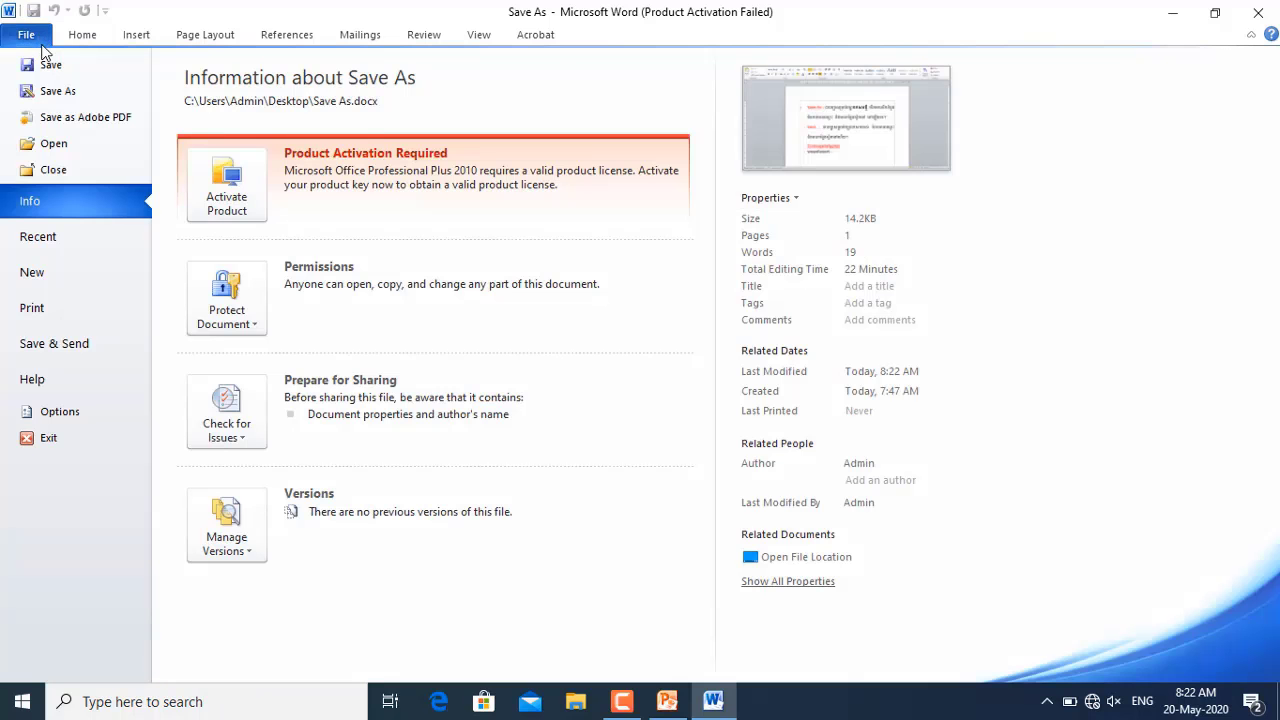
left_click(47, 171)
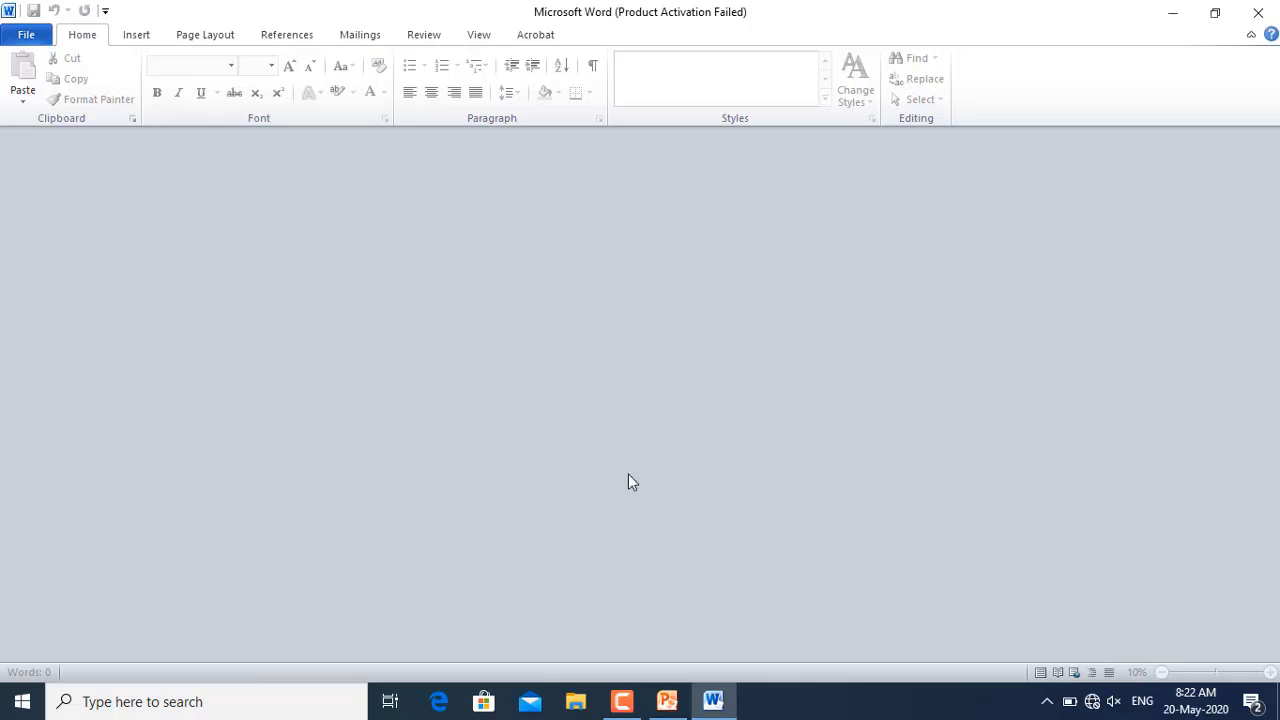
Reopen the saved "Save As" document from the Desktop folder to check the added lines
left_click(25, 36)
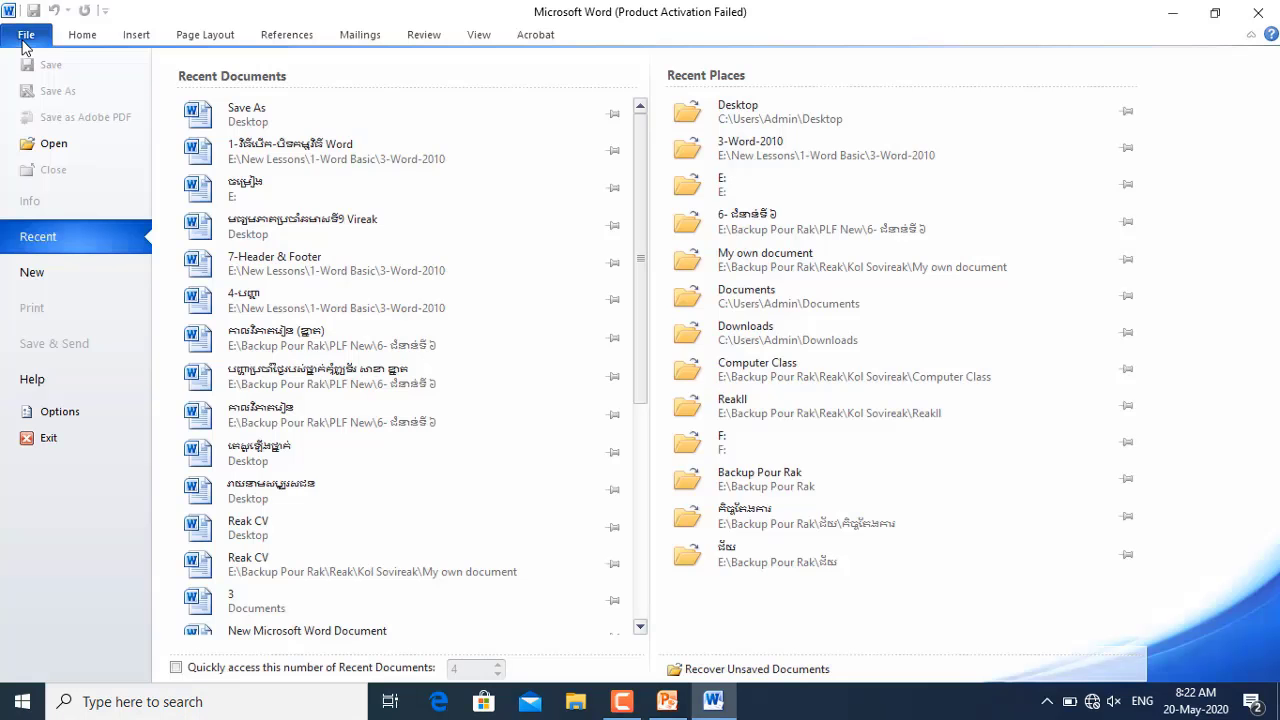
left_click(55, 144)
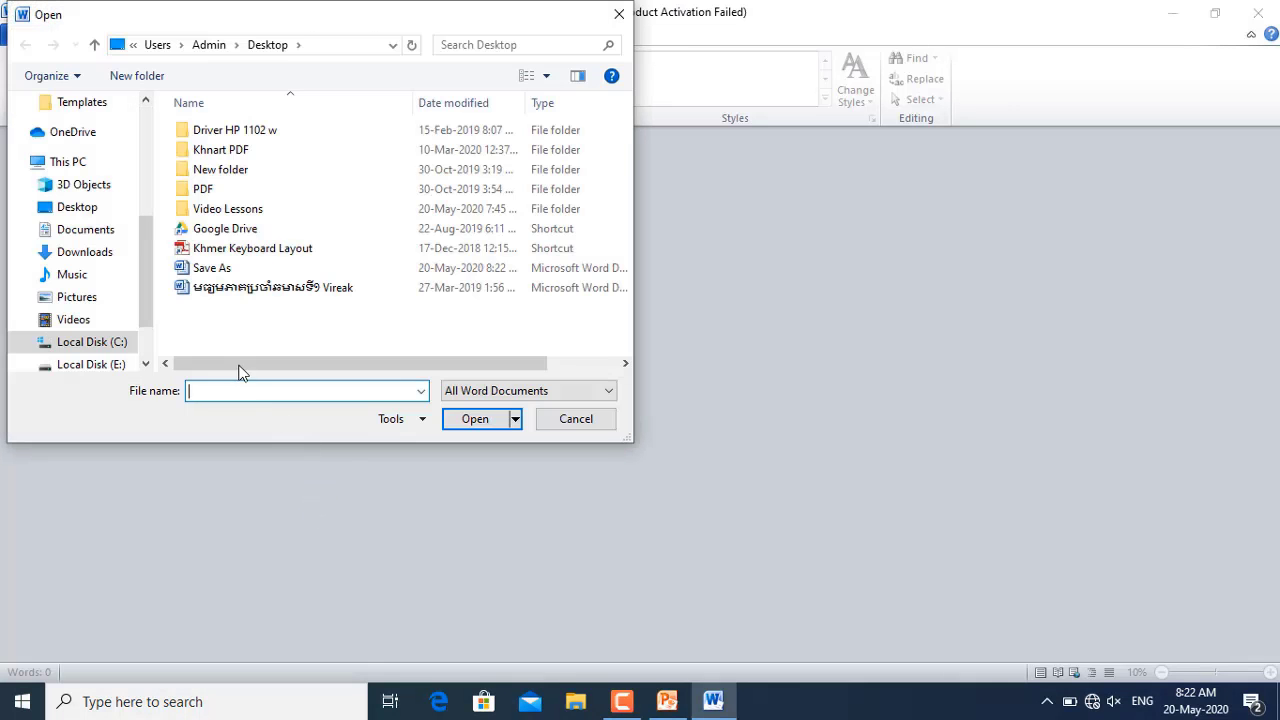
left_click(223, 271)
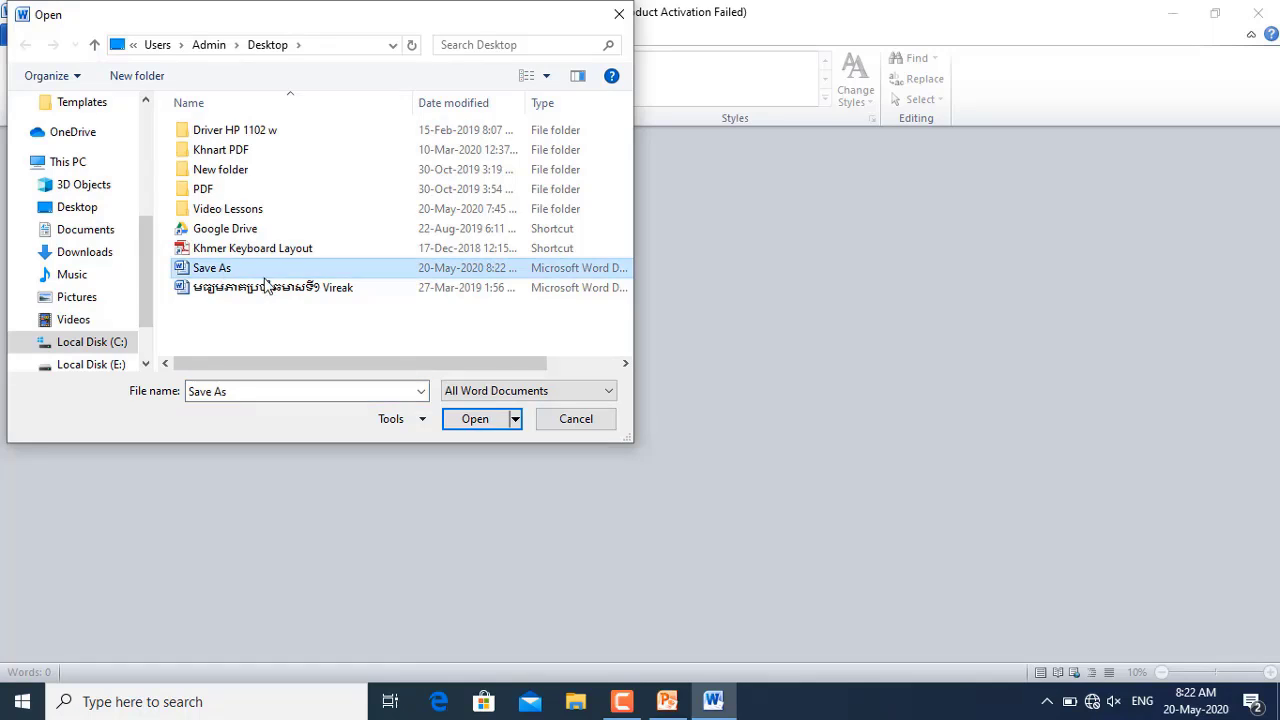
left_click(476, 420)
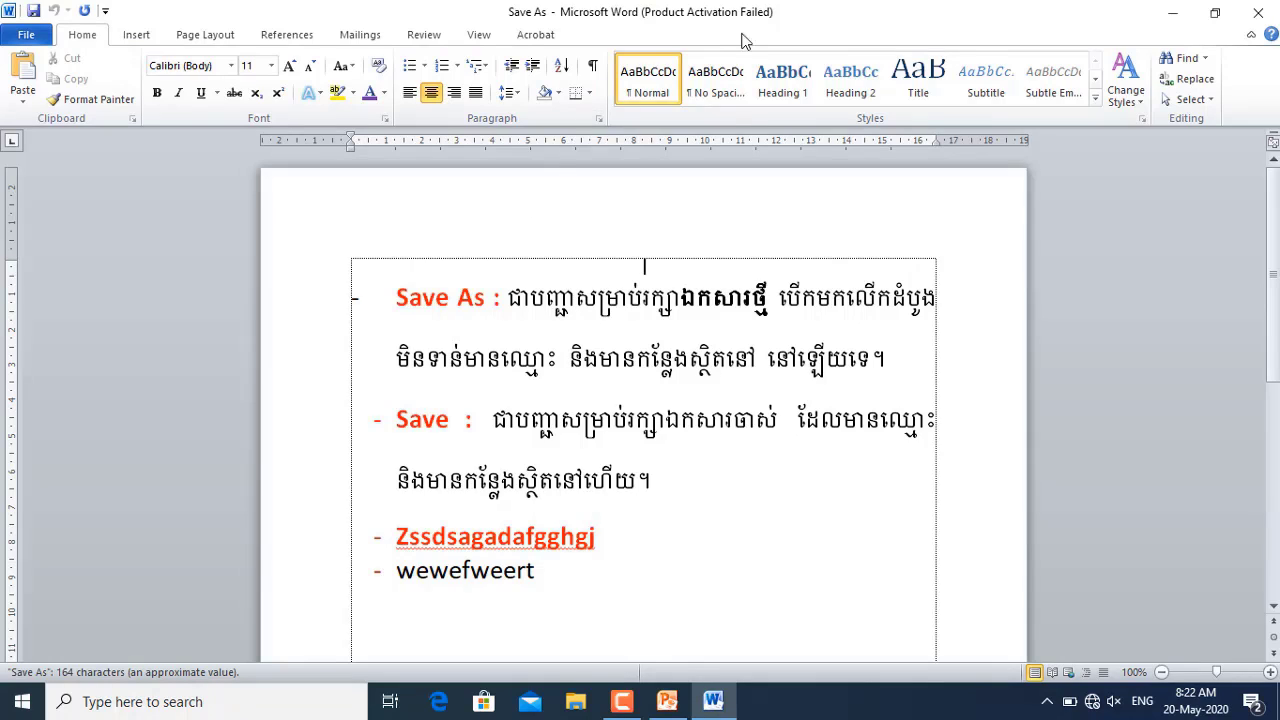
Close the Word window, clear PowerPoint off the refreshed desktop and start Microsoft Word 2010 again
left_click(1263, 22)
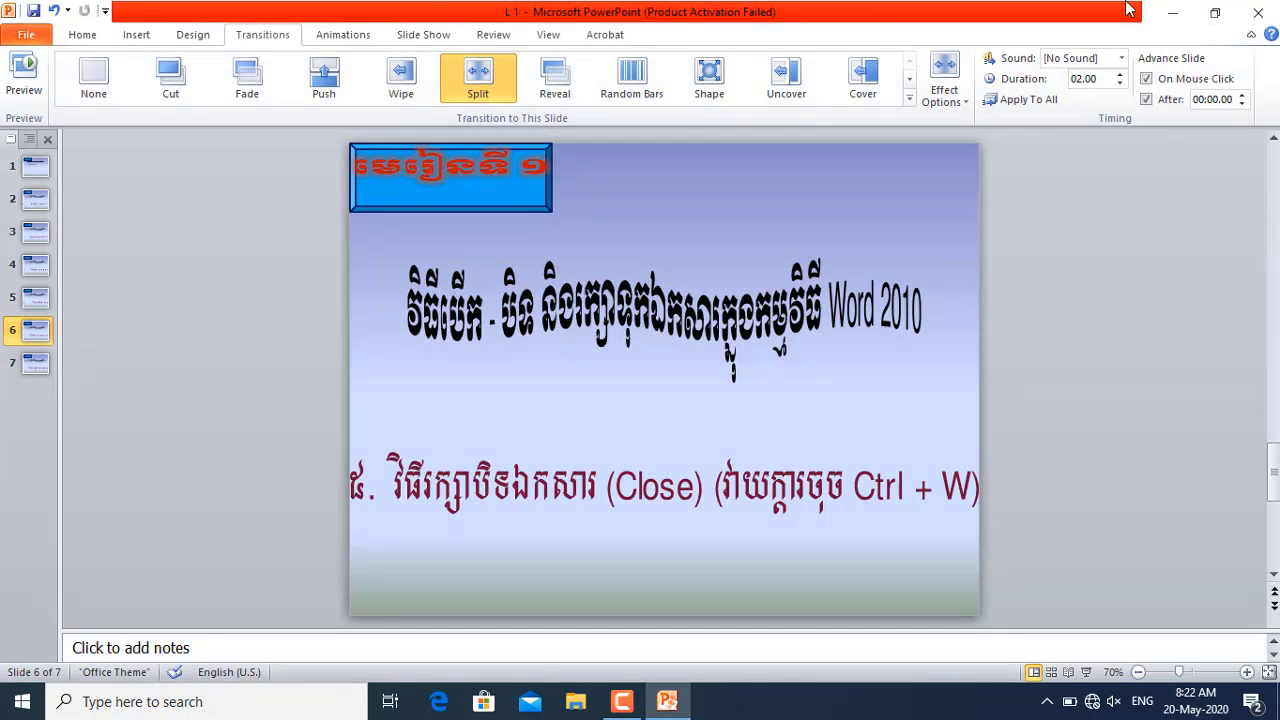
left_click(1170, 13)
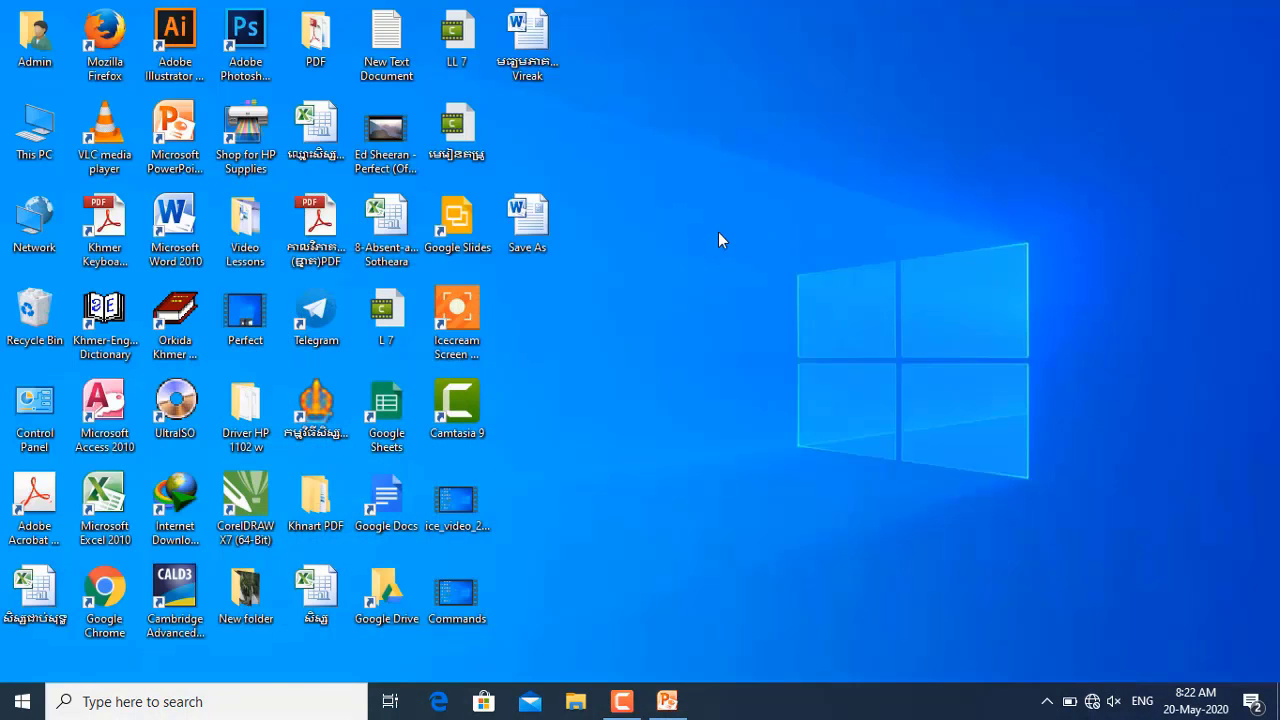
right_click(718, 234)
left_click(768, 288)
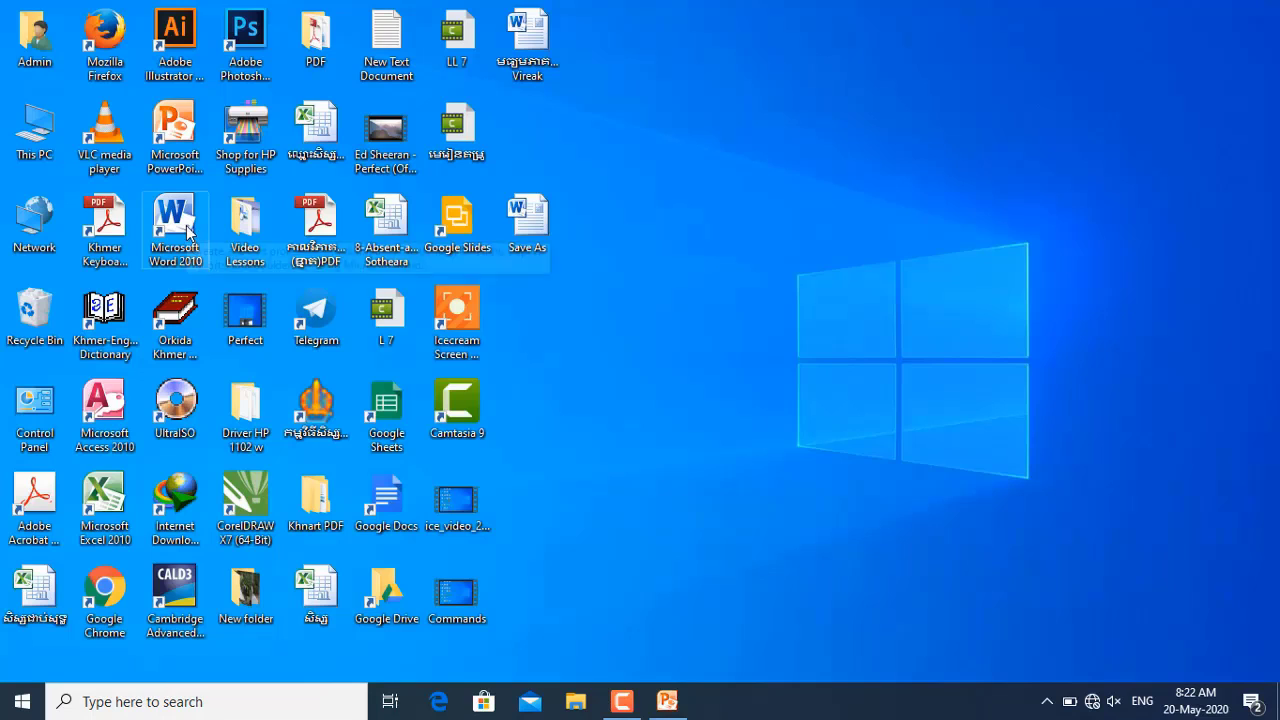
double_click(187, 232)
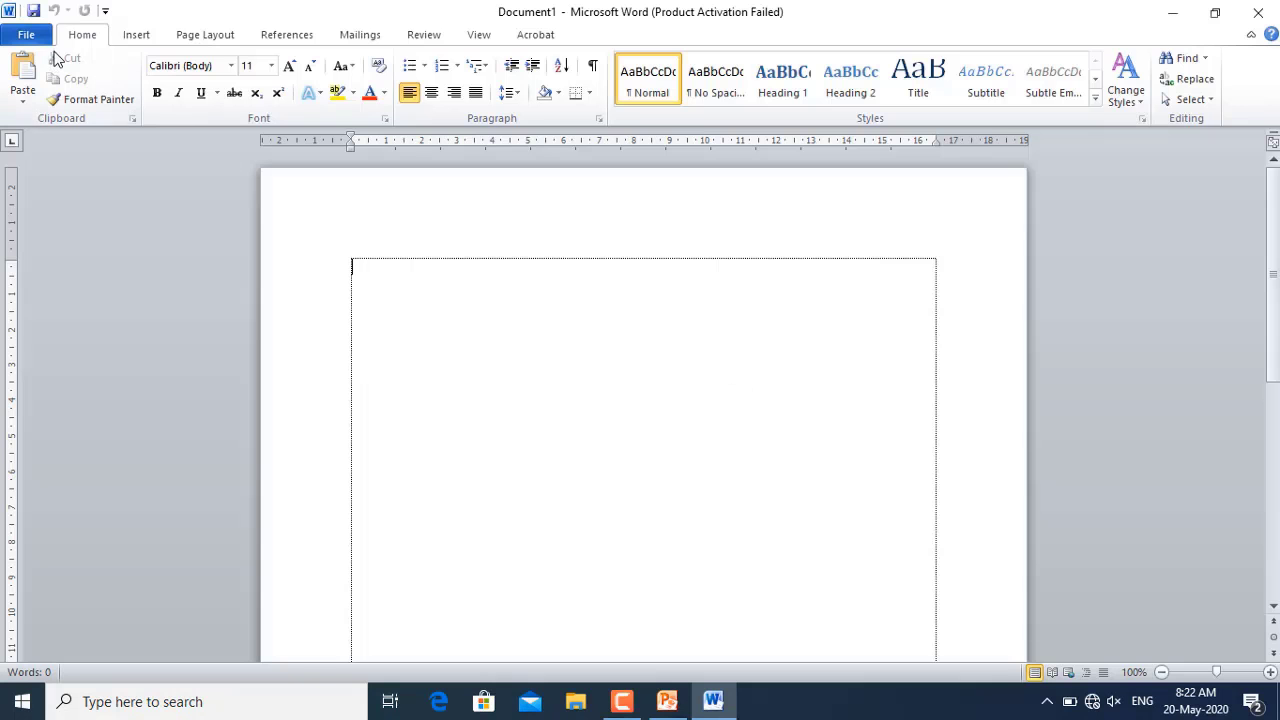
Open the file "ចម្រៀង" from Local Disk (E:) and dismiss the Office Activation Wizard
left_click(31, 37)
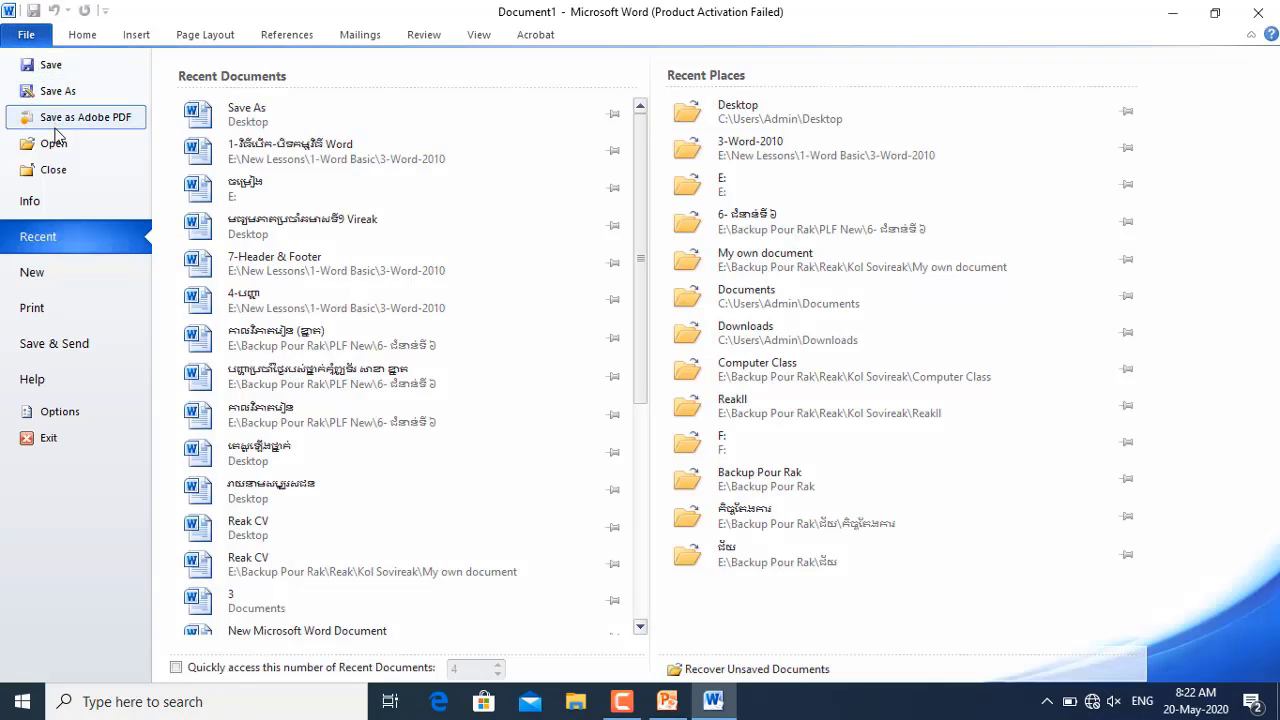
left_click(54, 144)
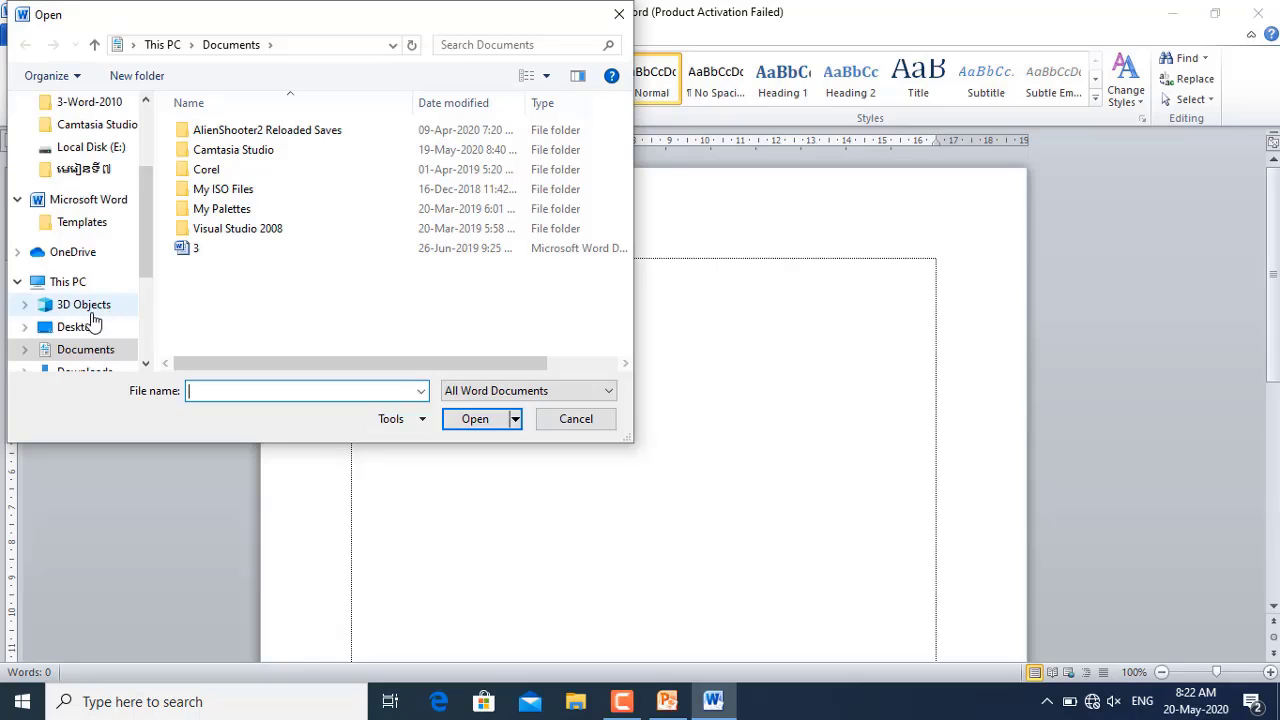
left_click_drag(149, 249, 152, 311)
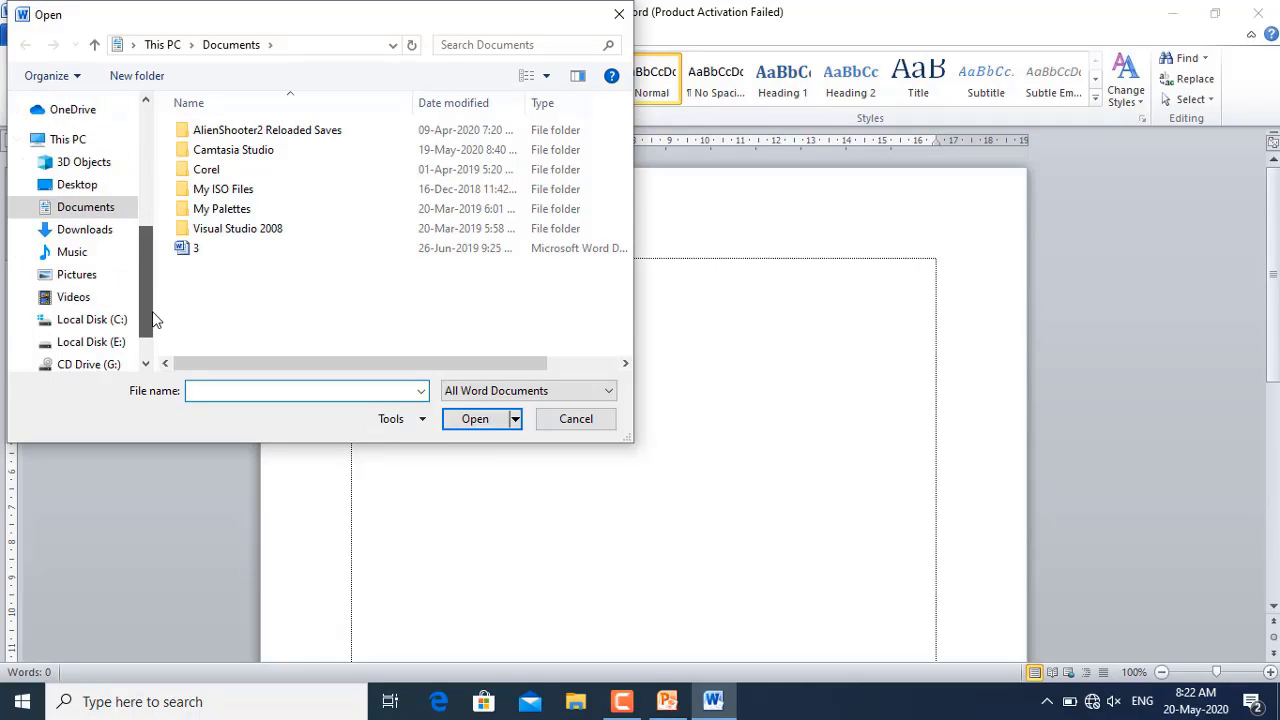
left_click(104, 345)
left_click(210, 249)
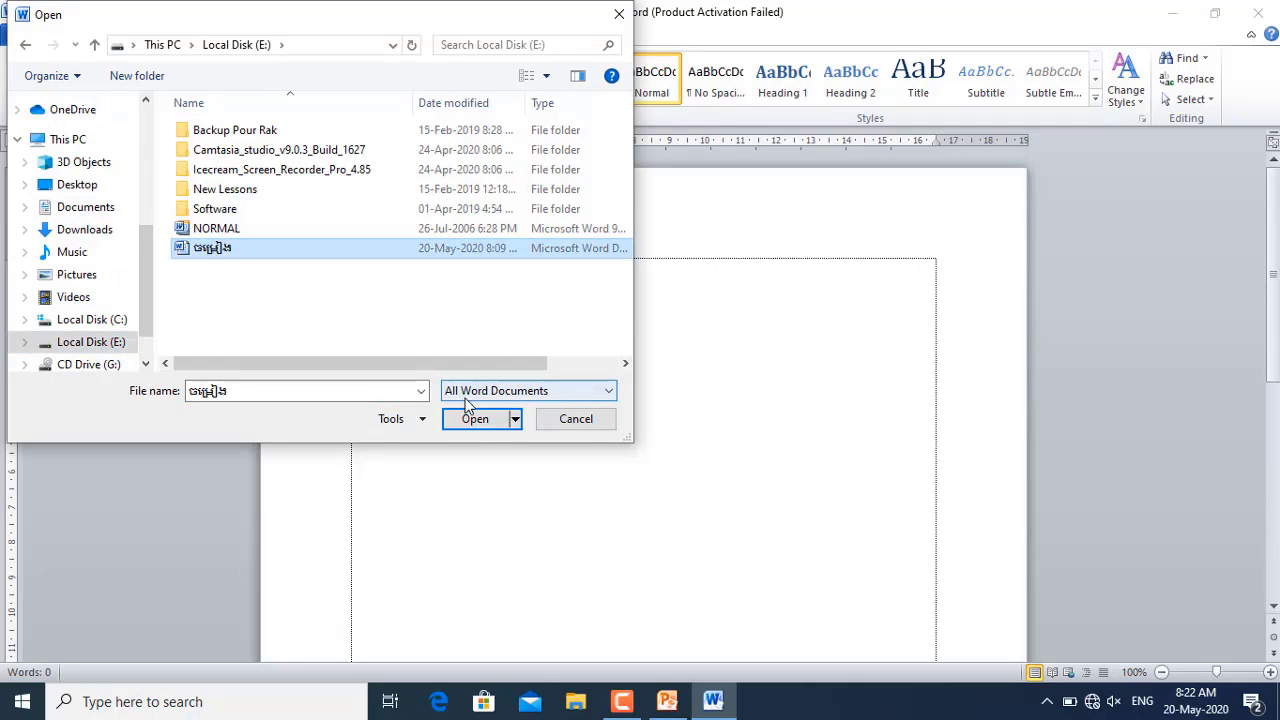
left_click(478, 427)
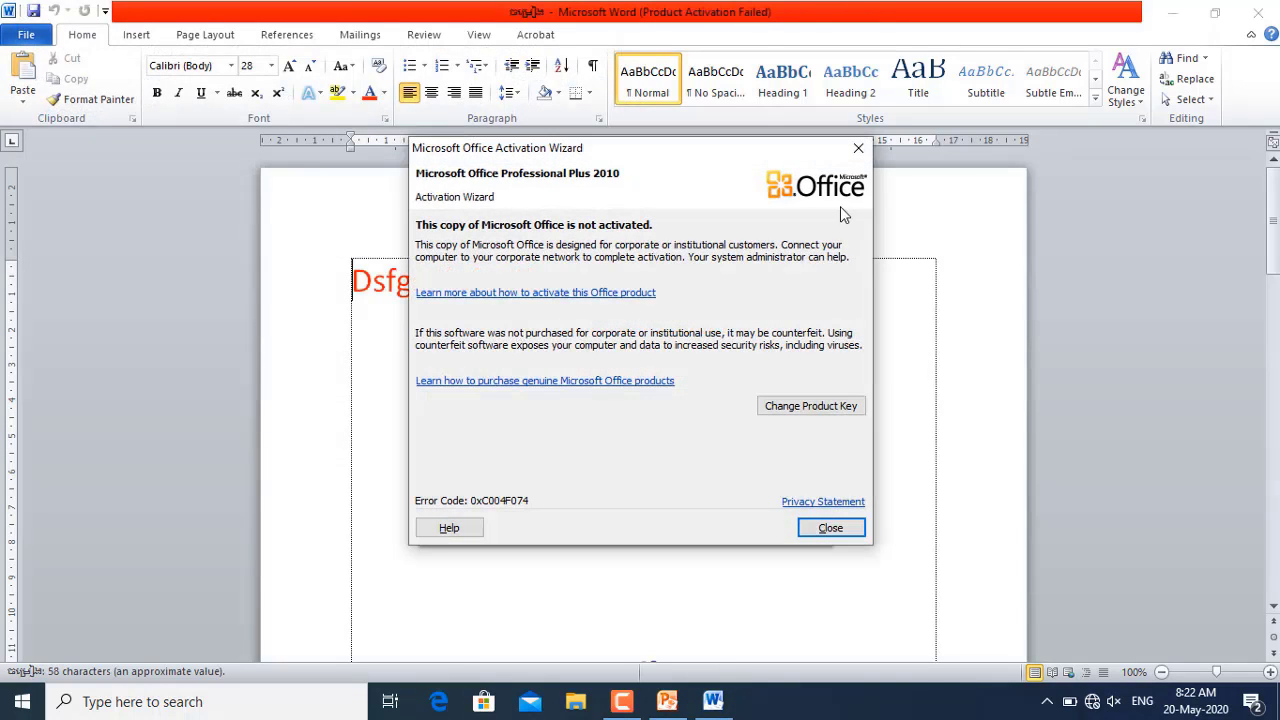
left_click(858, 149)
Look over the three text lines of "ចម្រៀង" and close the document with the Close command
left_click(551, 280)
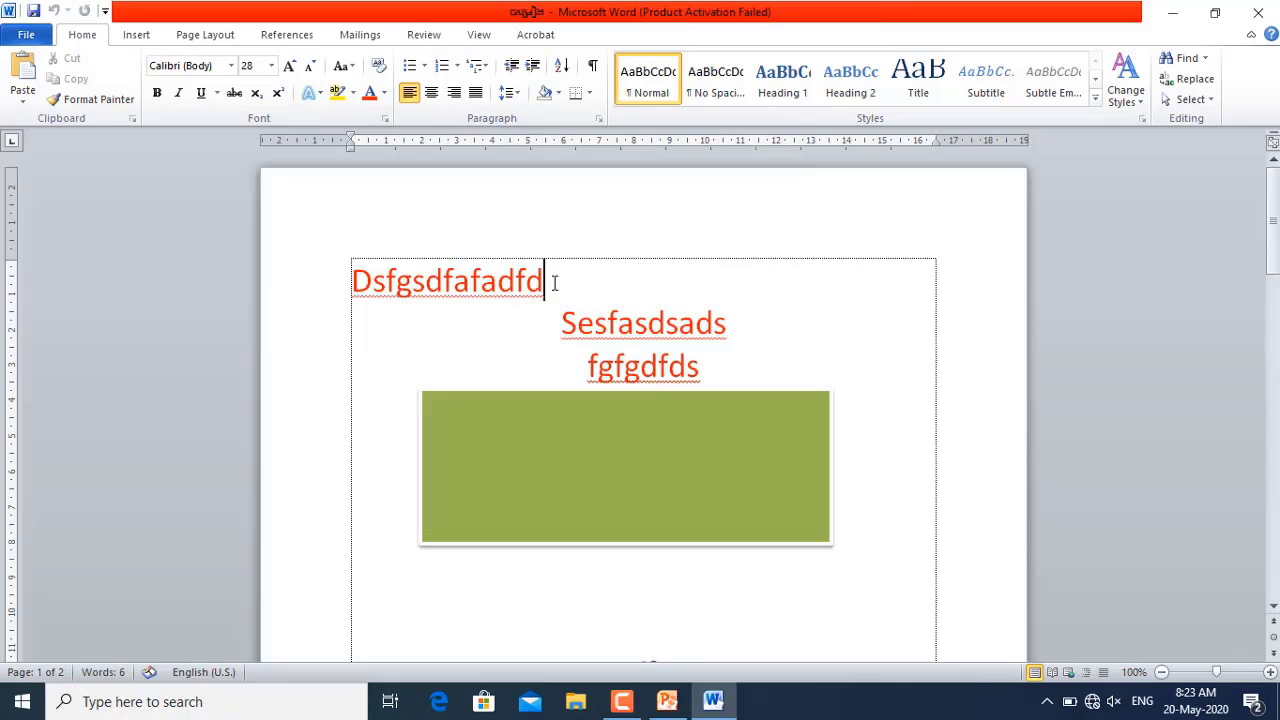
left_click(748, 322)
left_click(714, 366)
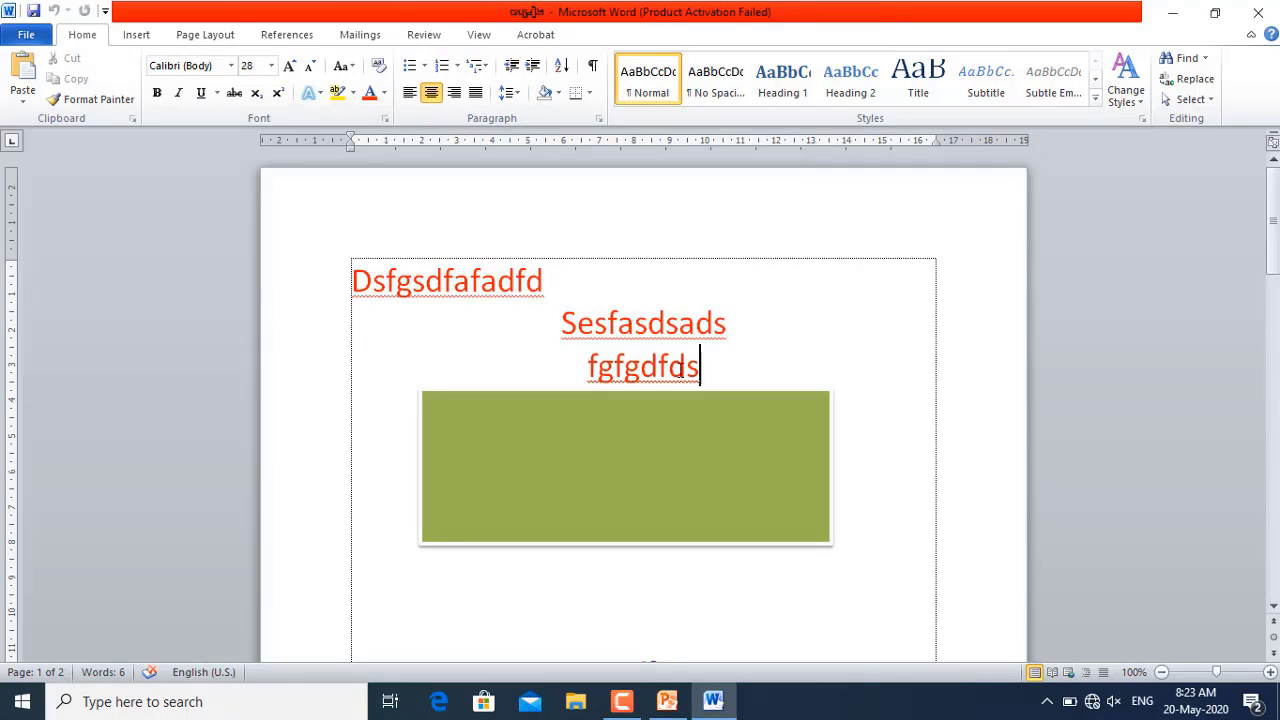
left_click(30, 36)
left_click(38, 38)
left_click(30, 36)
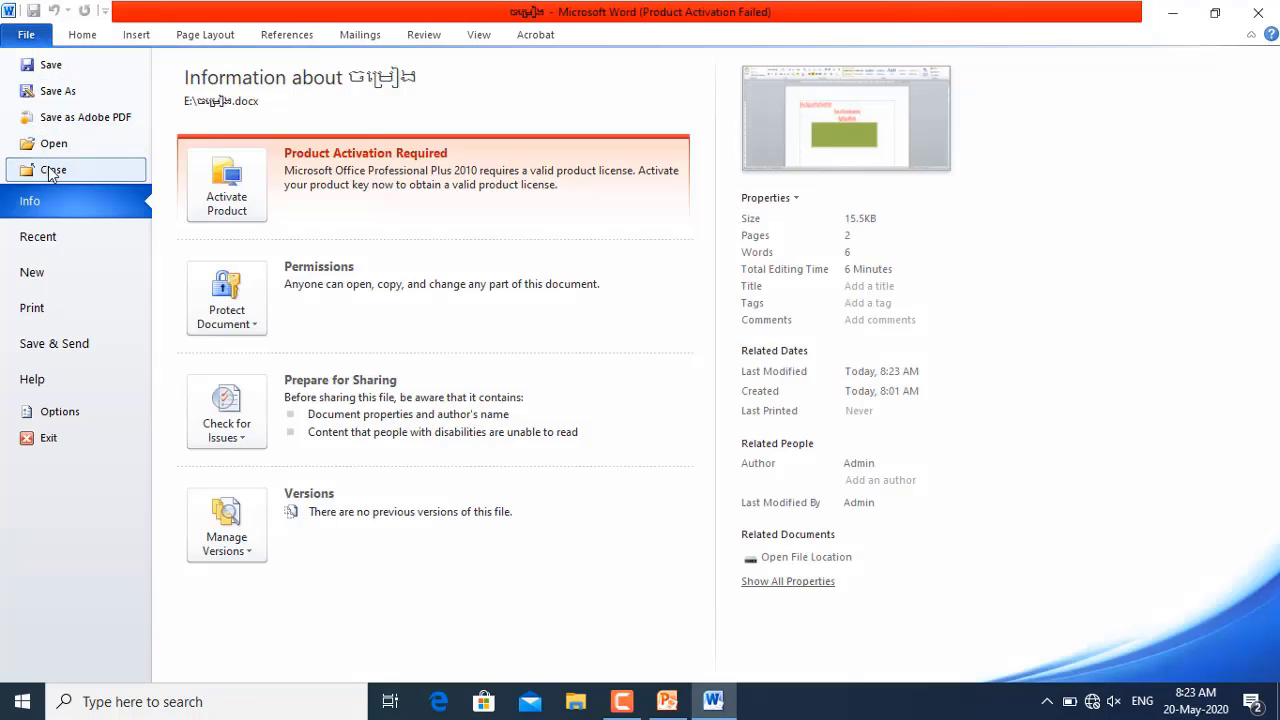
left_click(106, 172)
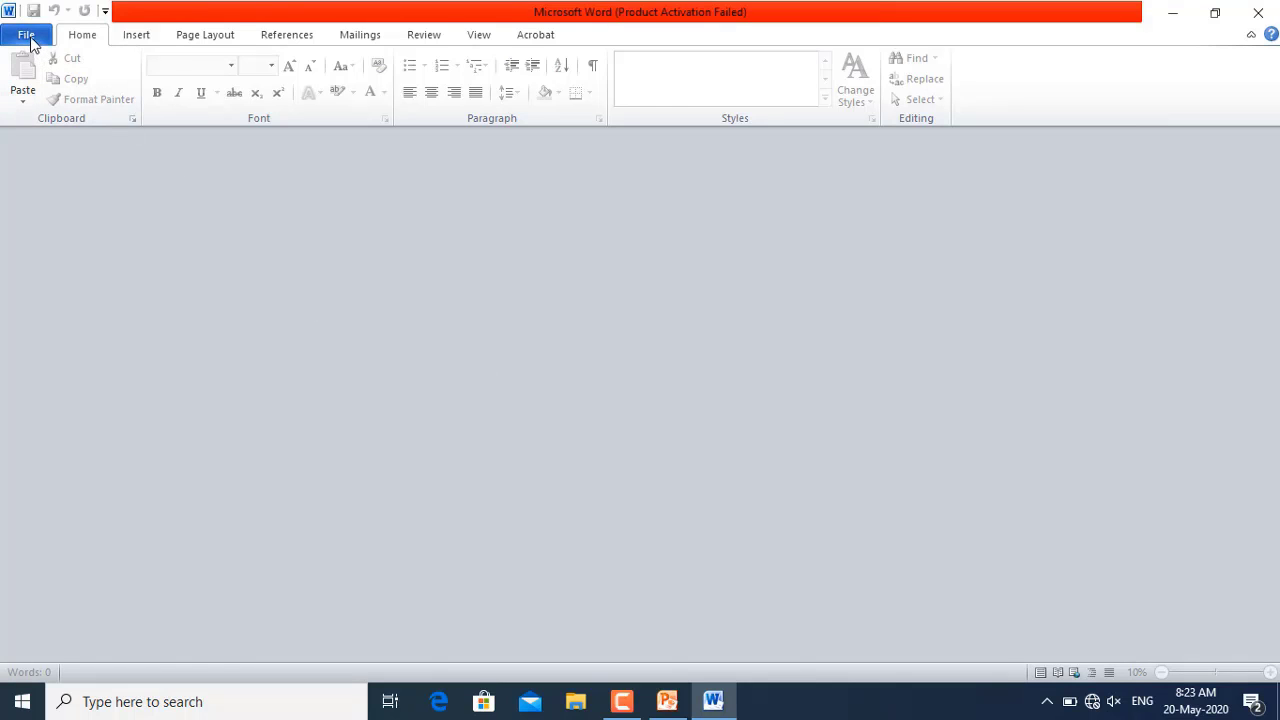
Reopen the file "ចម្រៀង" from Local Disk (E:) in the empty Word window
left_click(30, 38)
left_click(52, 140)
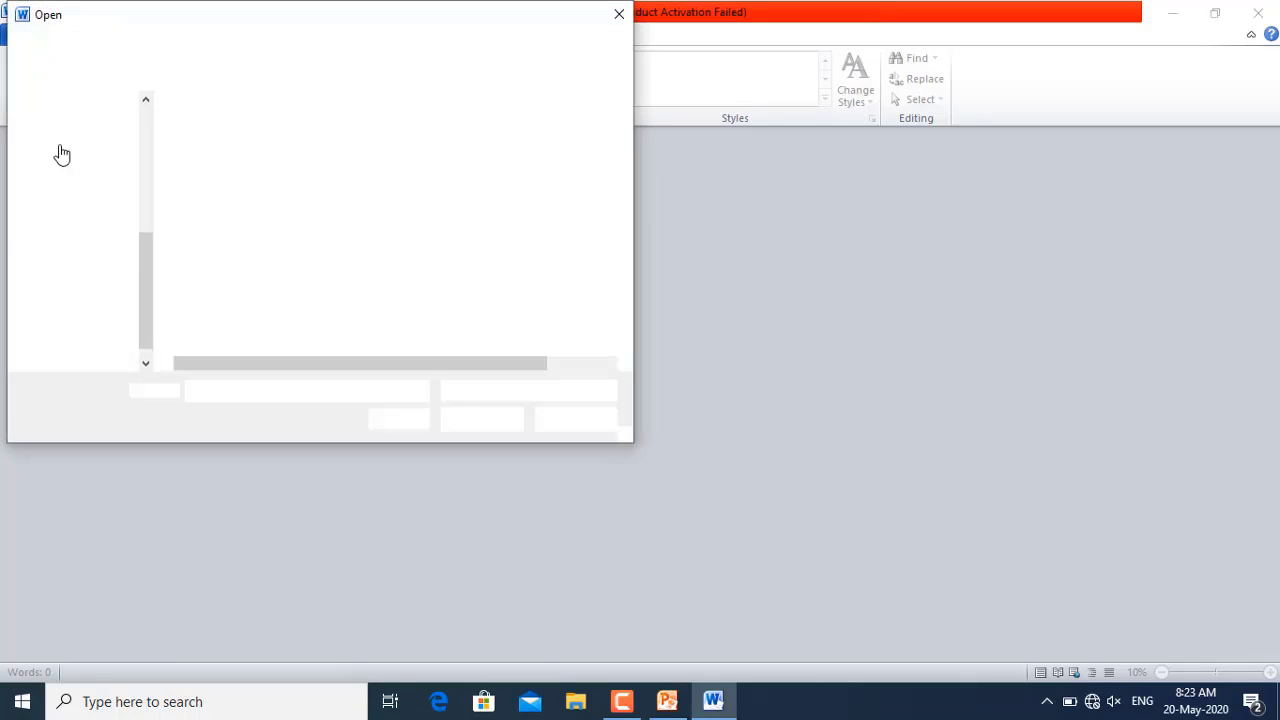
left_click(224, 253)
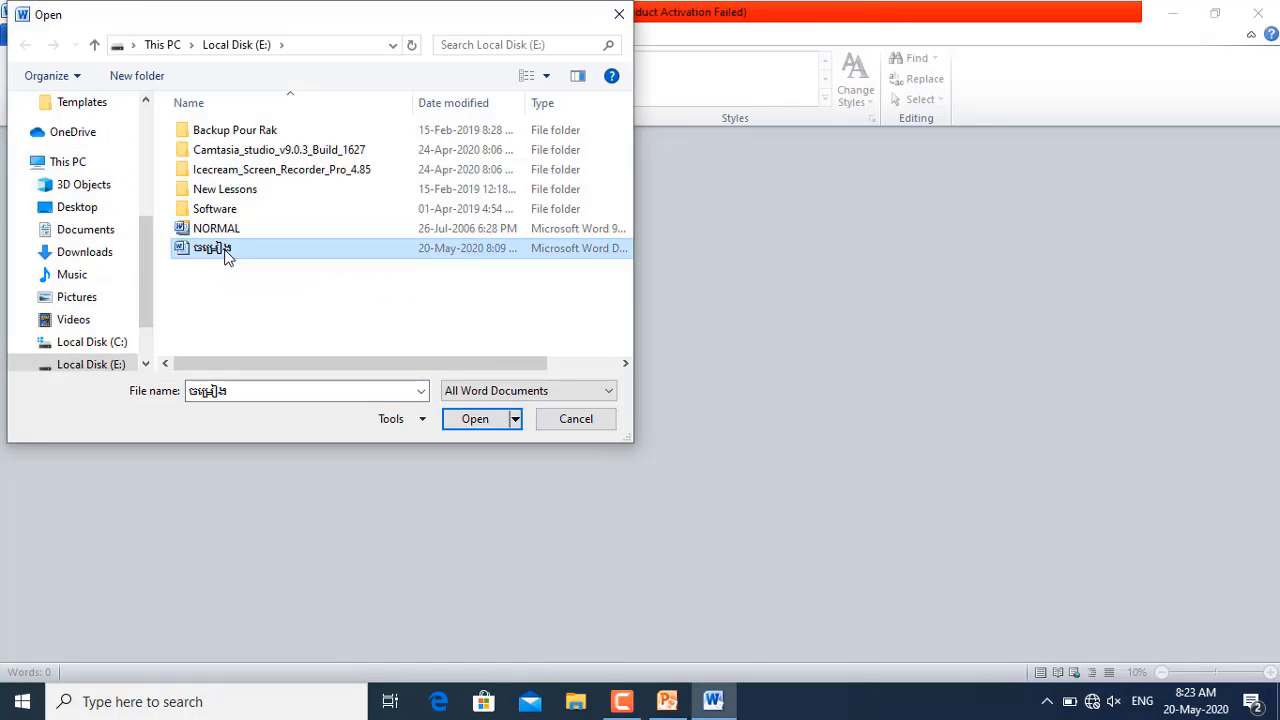
left_click(472, 418)
Switch to PowerPoint to read slide 7 about exiting Word 2010, and return to the Word document
key("alt+Tab")
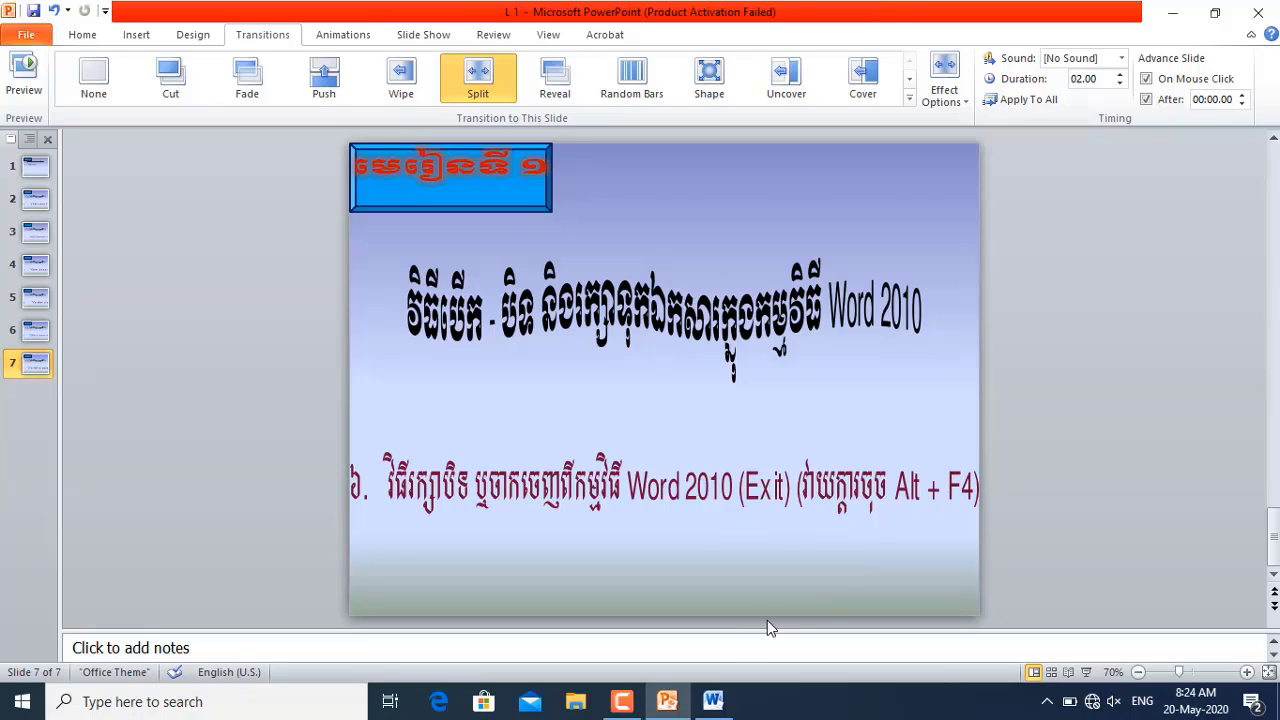
left_click(712, 701)
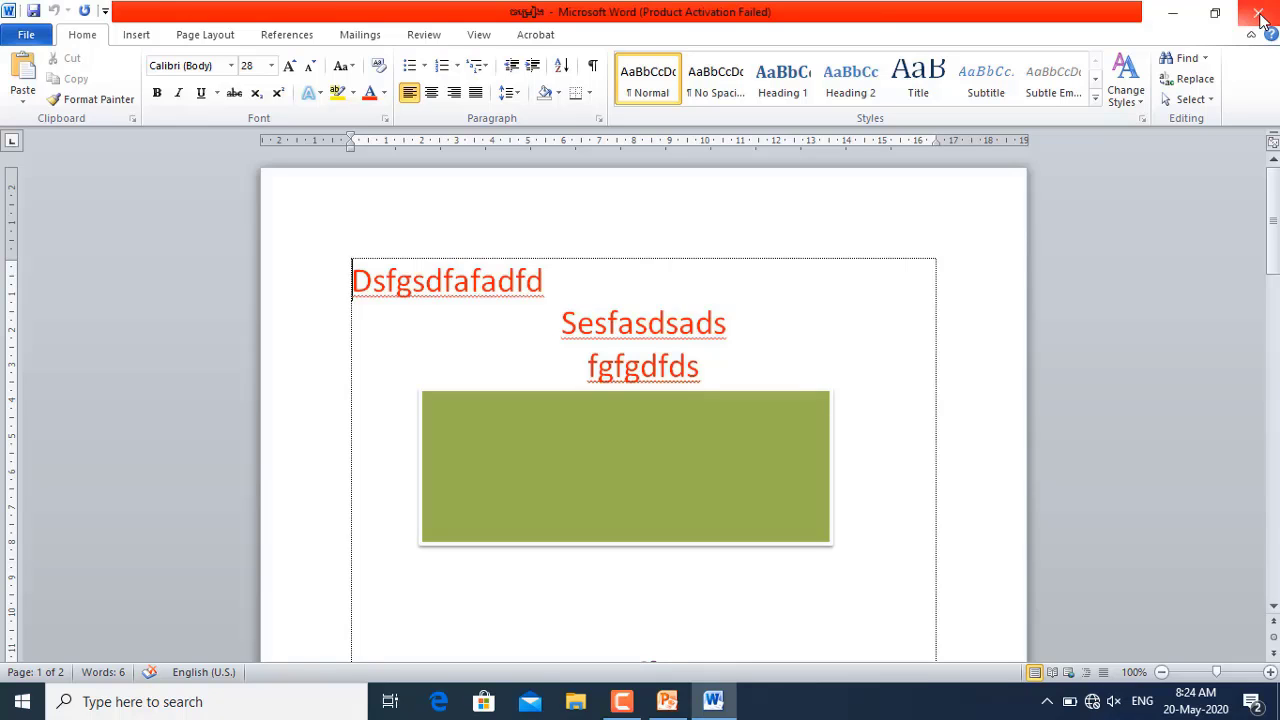
Close the Word window holding "ចម្រៀង", minimize PowerPoint, and refresh the desktop
left_click(1258, 14)
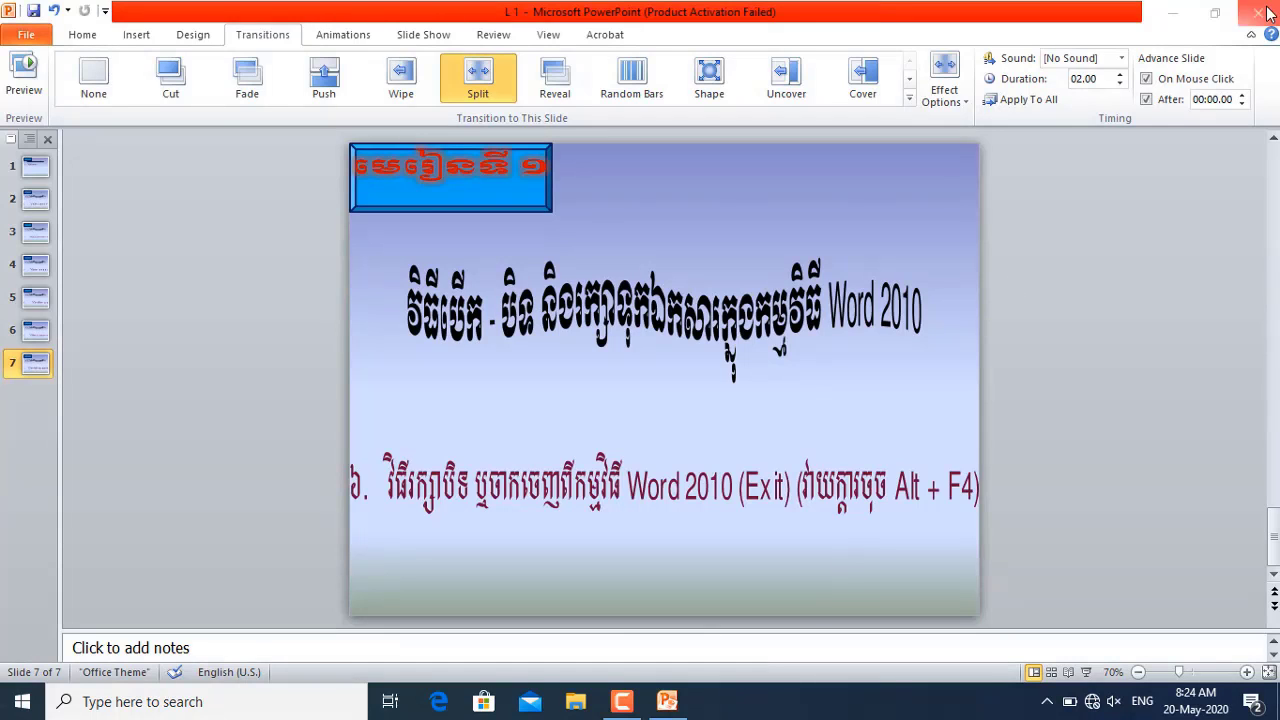
left_click(1176, 13)
right_click(811, 179)
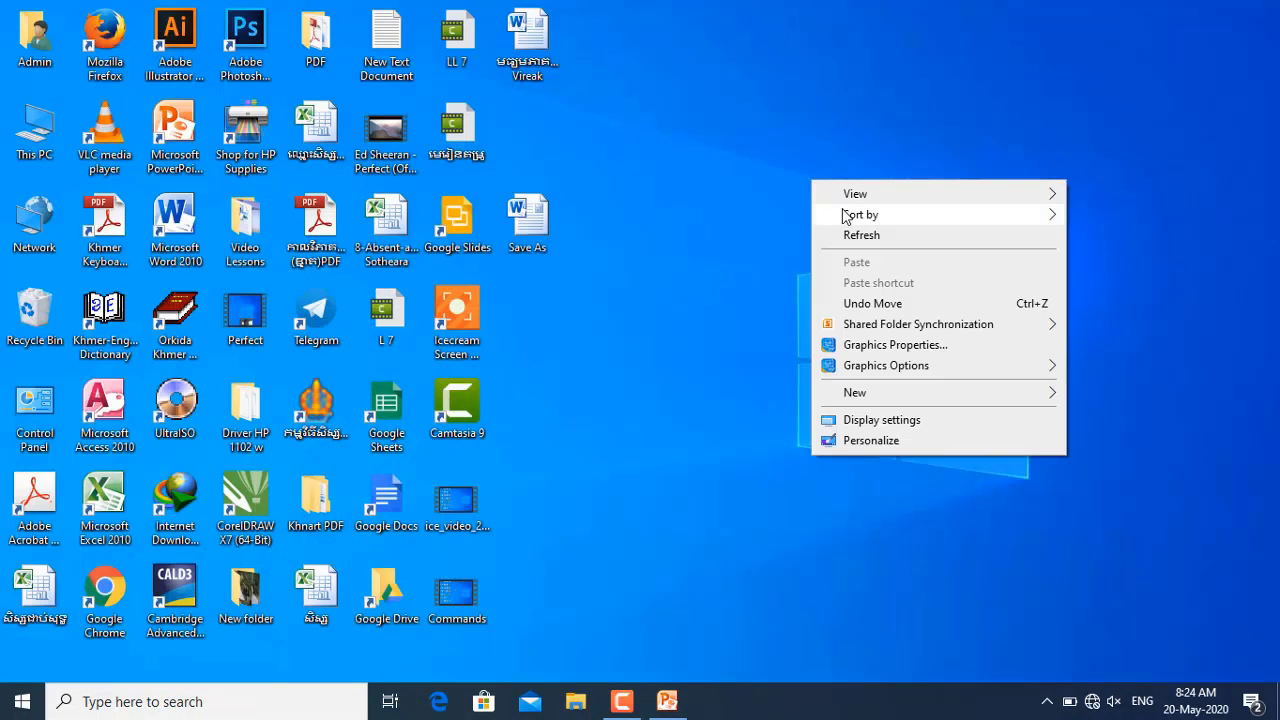
left_click(846, 238)
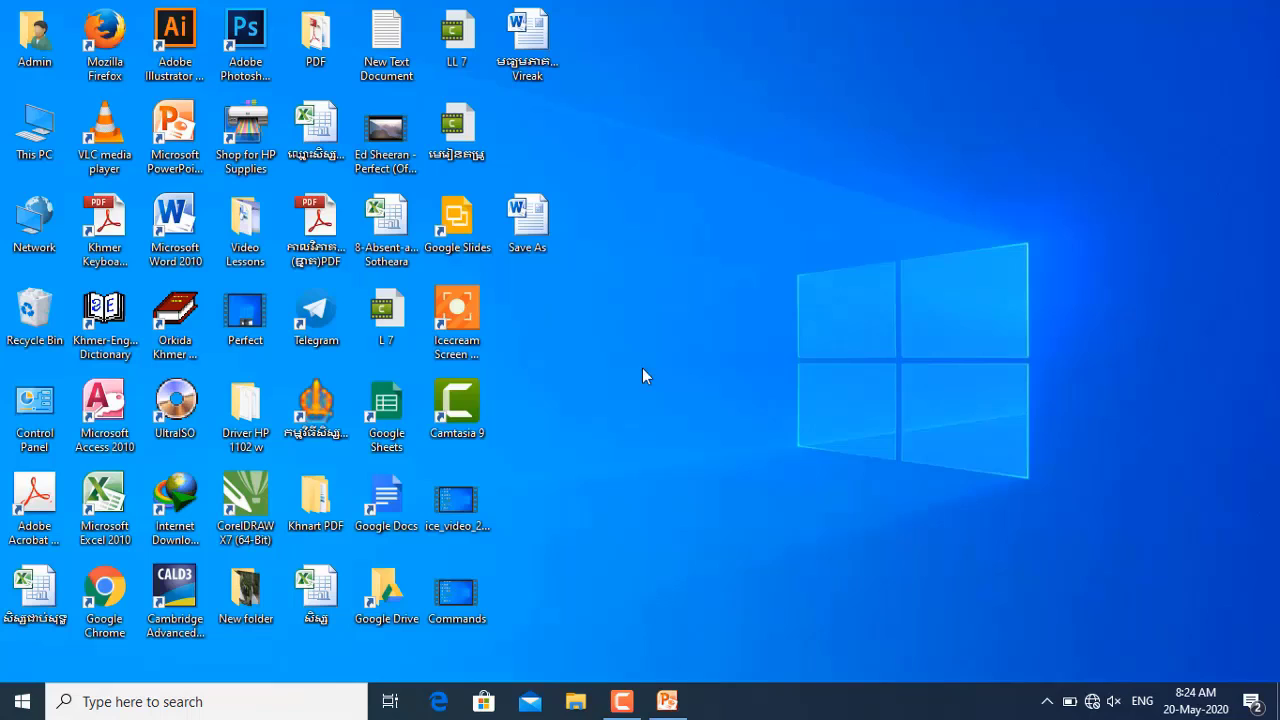
Start Word 2010 from the desktop, dismiss the Office Activation Wizard, and quit the program with the Exit command
double_click(196, 243)
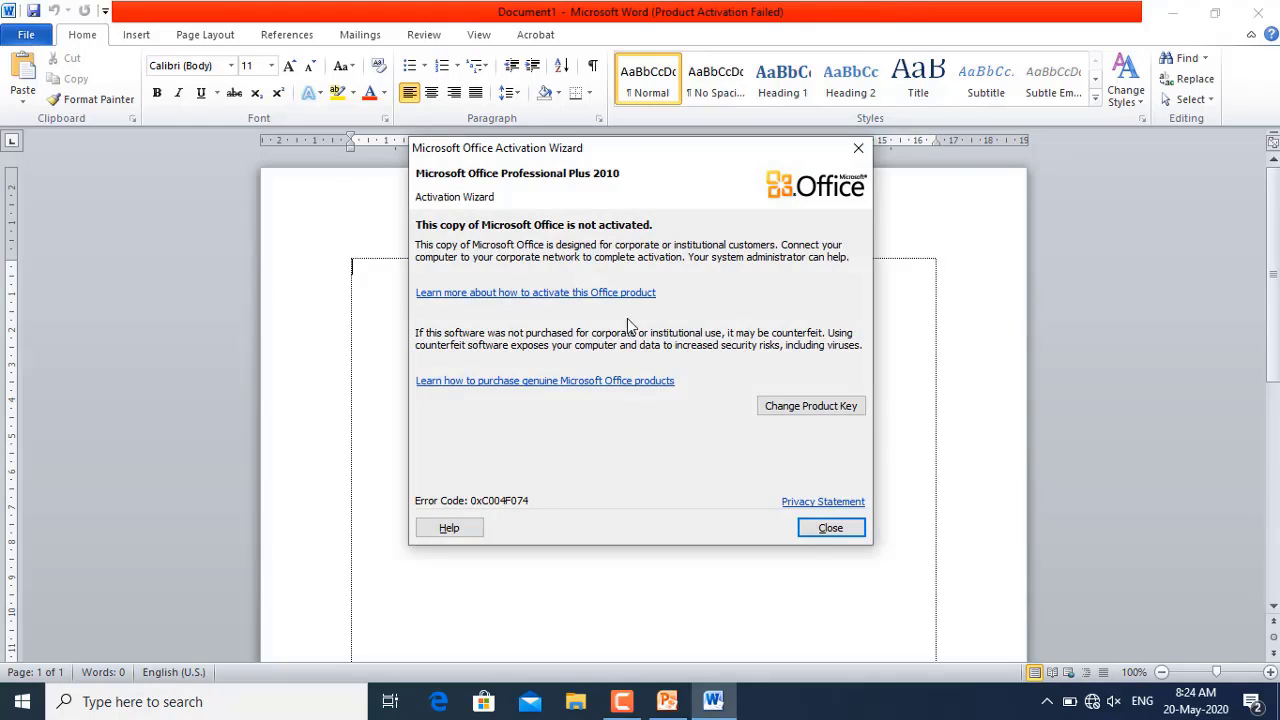
left_click(866, 151)
left_click(30, 36)
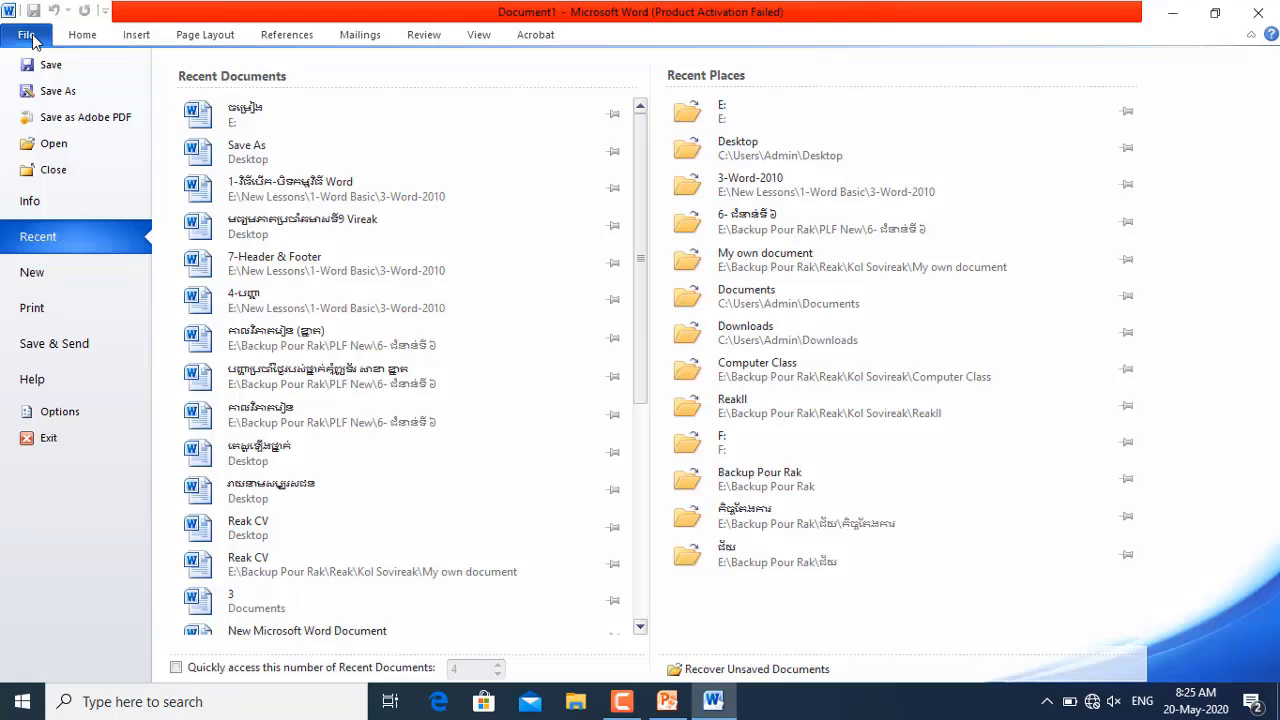
left_click(43, 447)
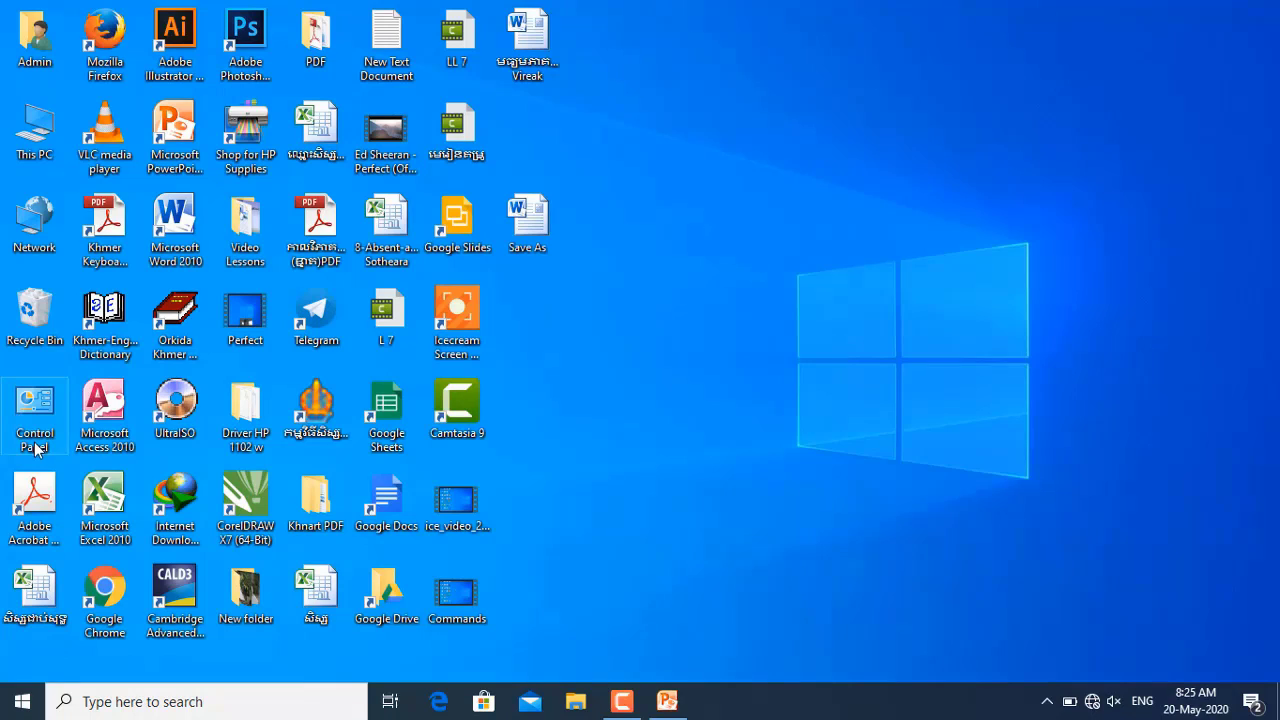
Start Word 2010 again from the desktop and quit it directly from the blank document
double_click(175, 222)
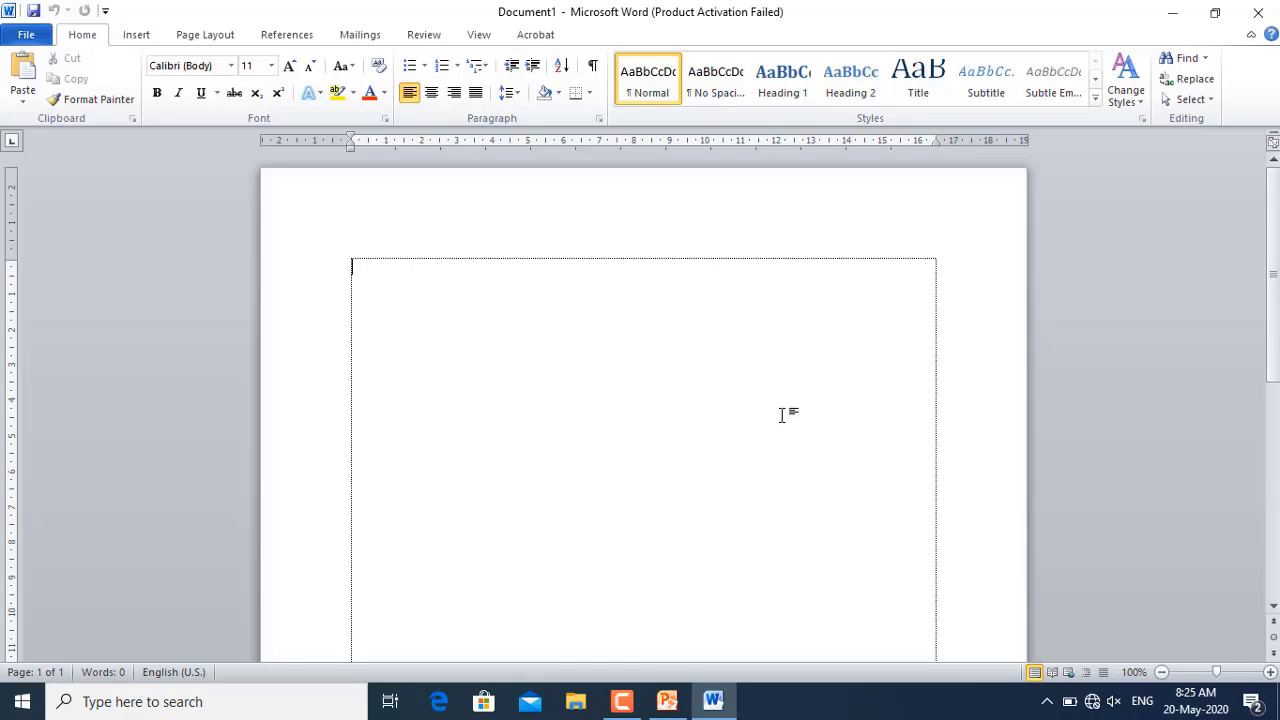
key("alt+F4")
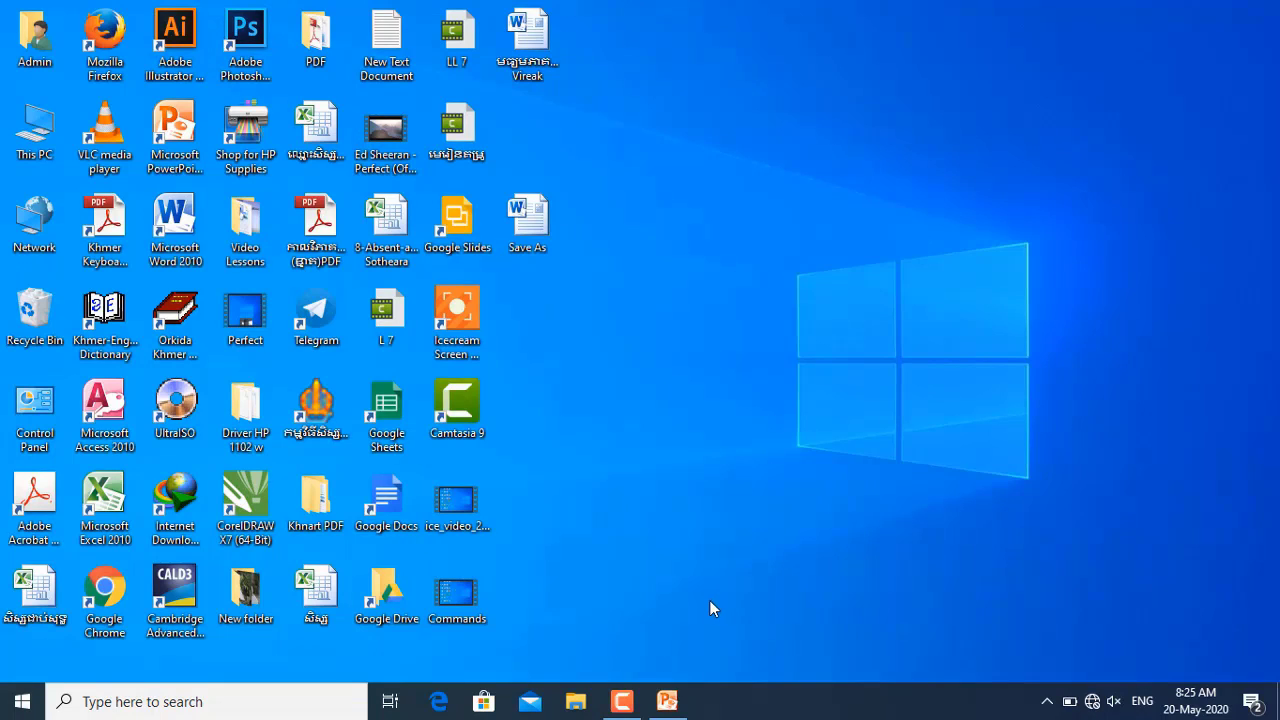
Launch Word 2010 once more, dismiss the Office Activation Wizard, and review where the Exit command is before returning to the blank document
double_click(193, 240)
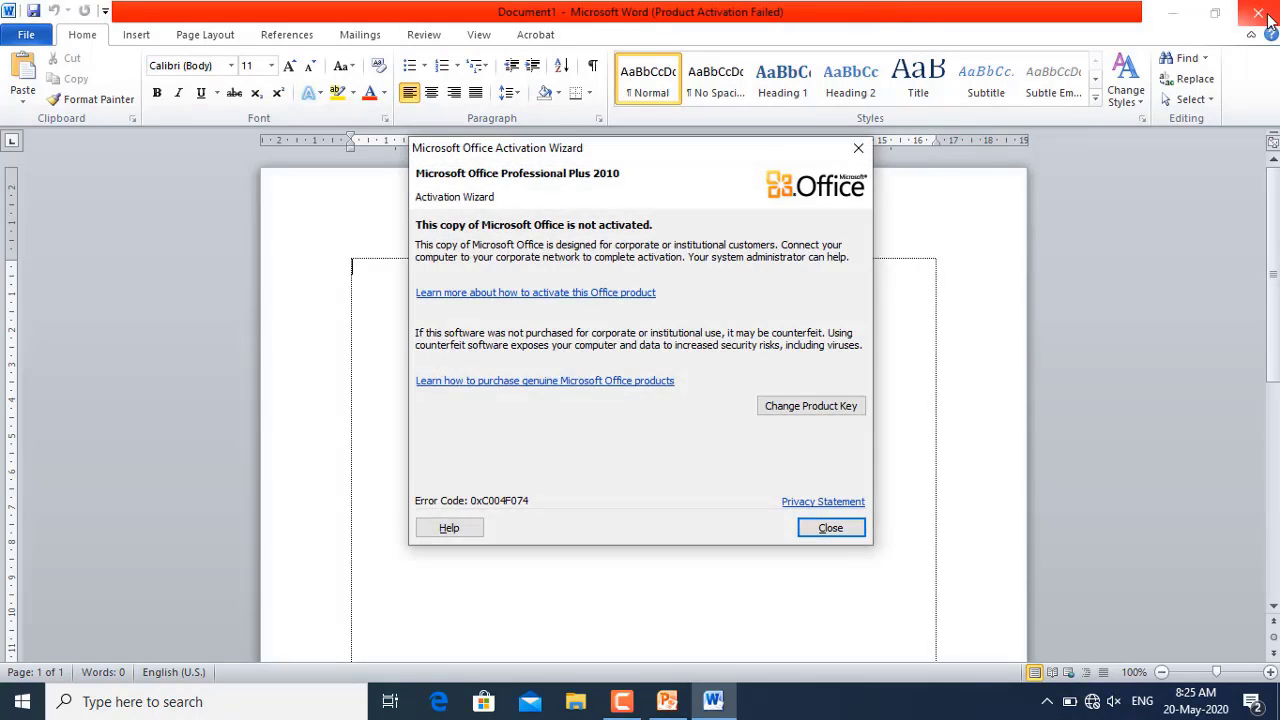
left_click(858, 148)
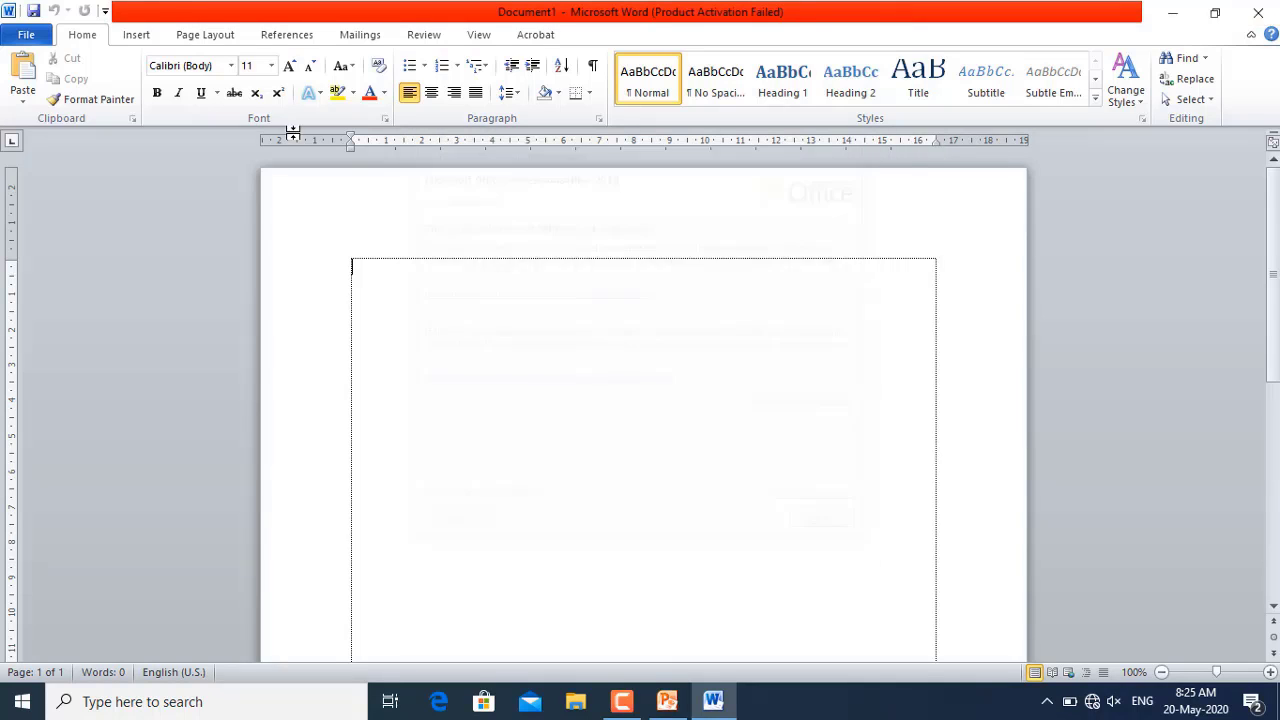
left_click(26, 35)
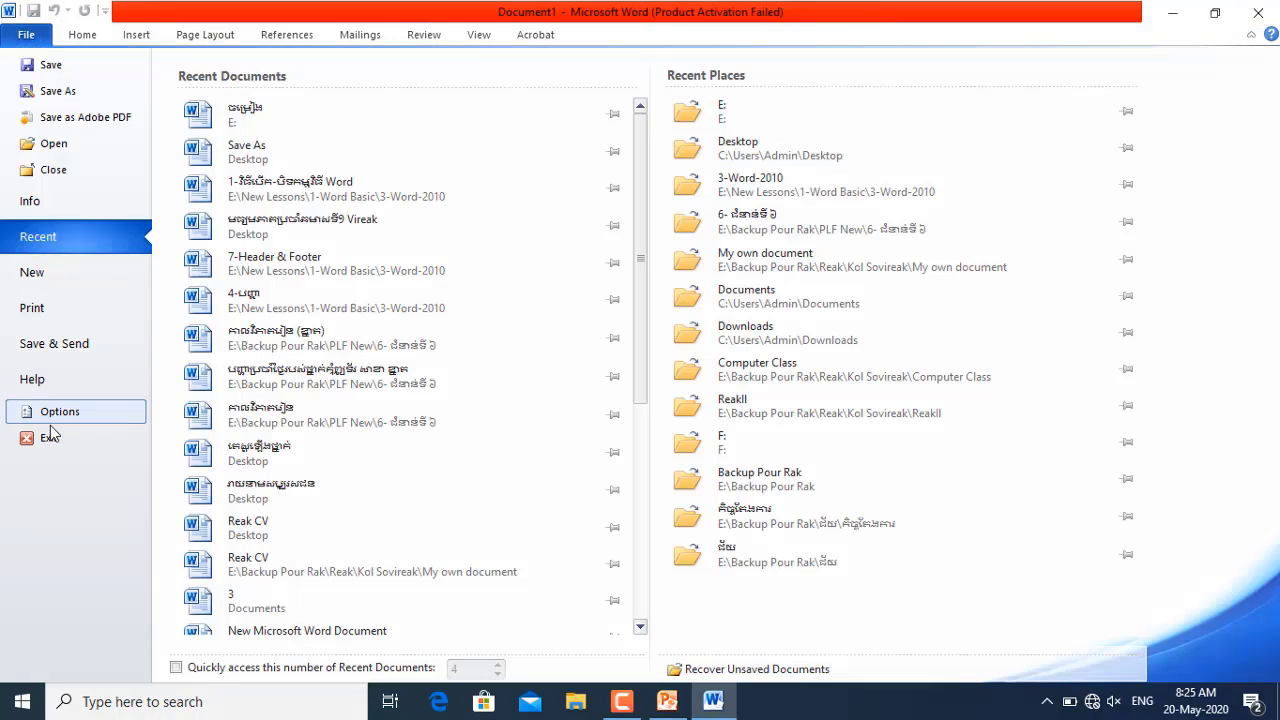
left_click(28, 35)
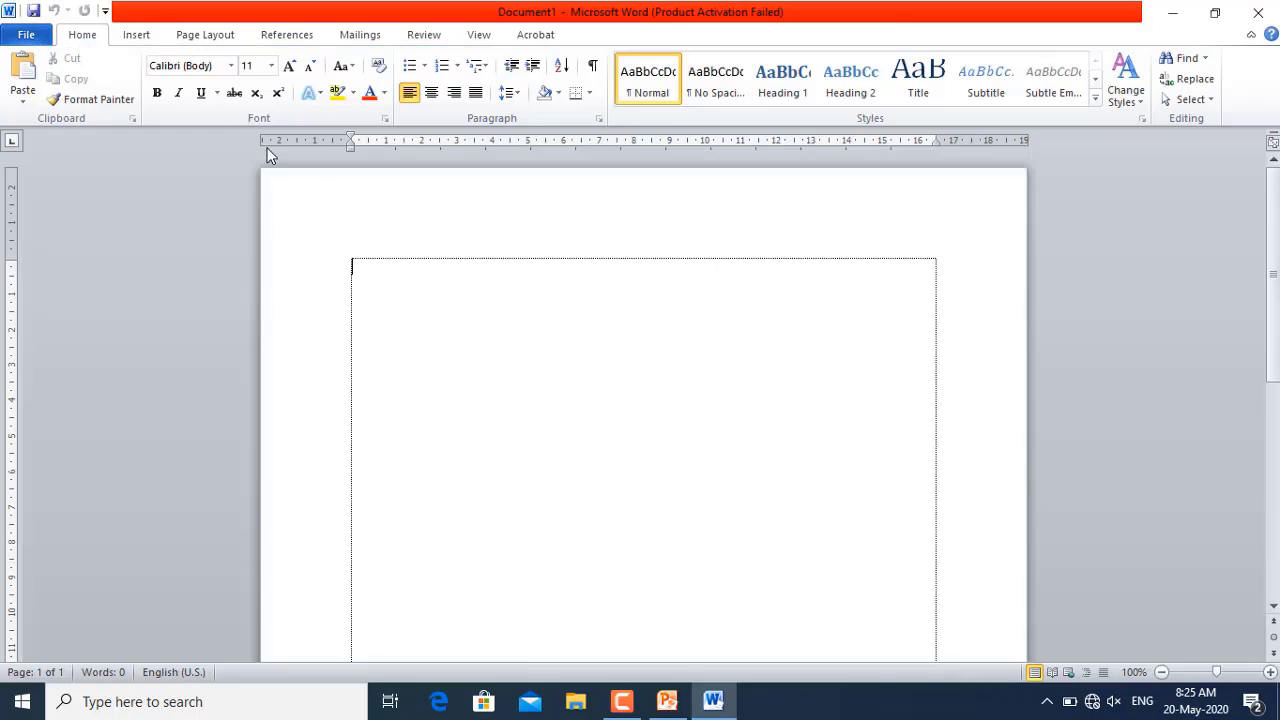